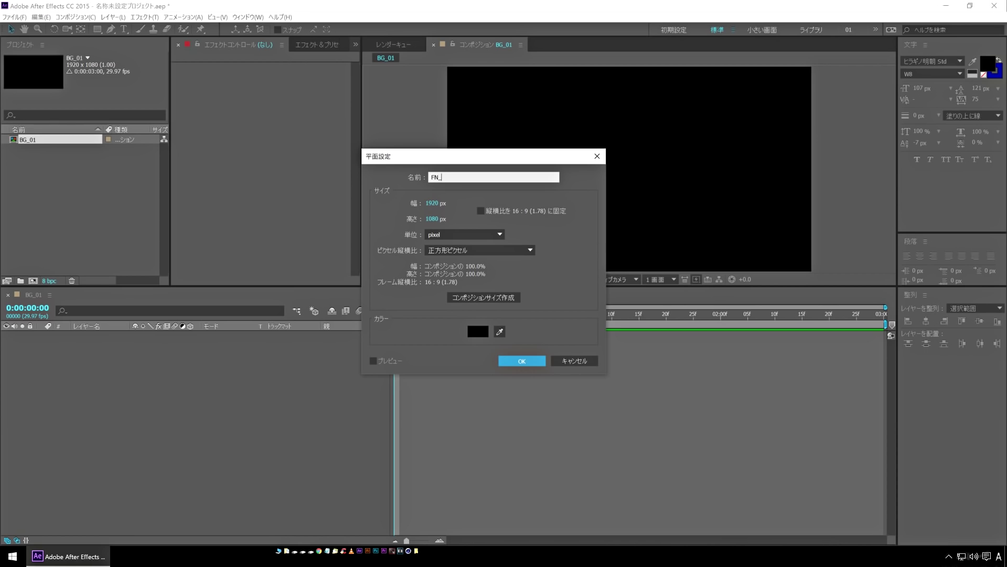
- Finish naming the new black solid FN_01, create it, and apply the Fractal Noise effect to it
{"action": "type", "text": "01"}
{"action": "key", "text": "Return"}
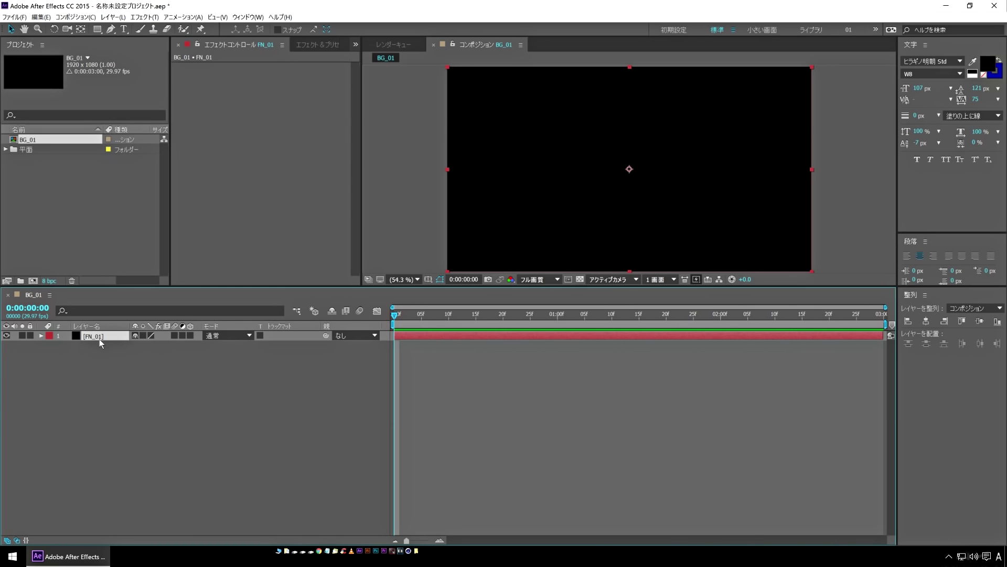
{"action": "left_click", "coordinate": [135, 18]}
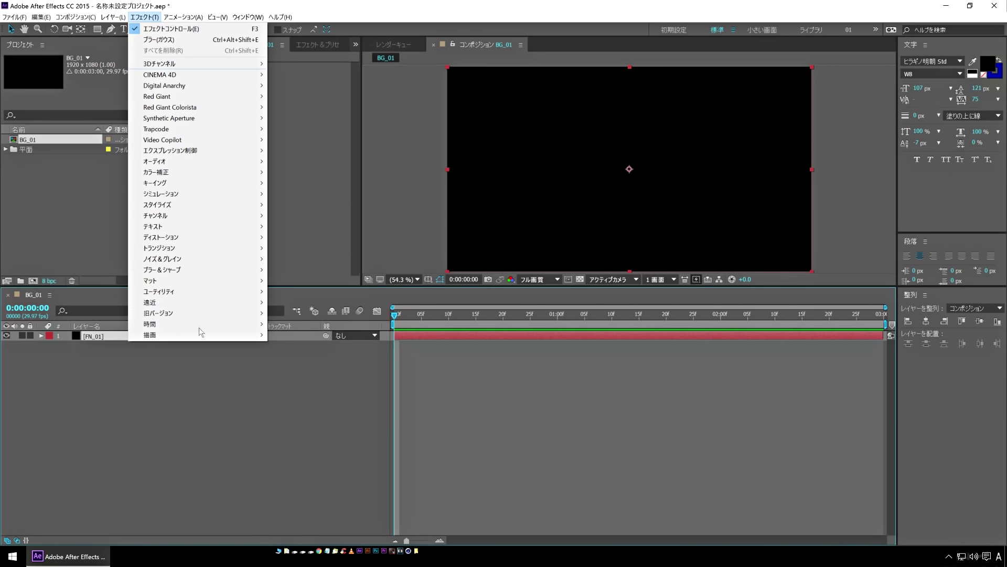
{"action": "mouse_move", "coordinate": [223, 258]}
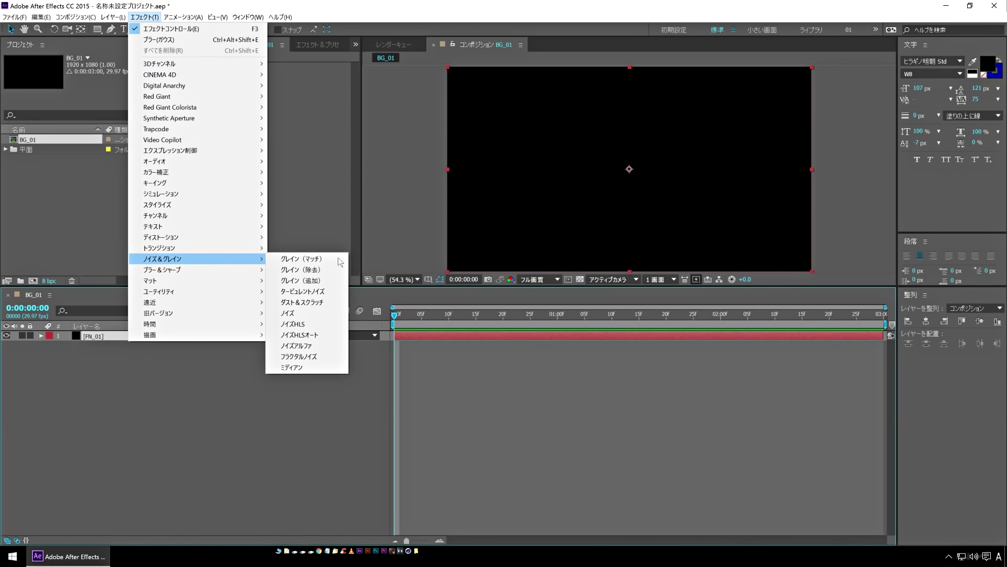
{"action": "left_click", "coordinate": [328, 356]}
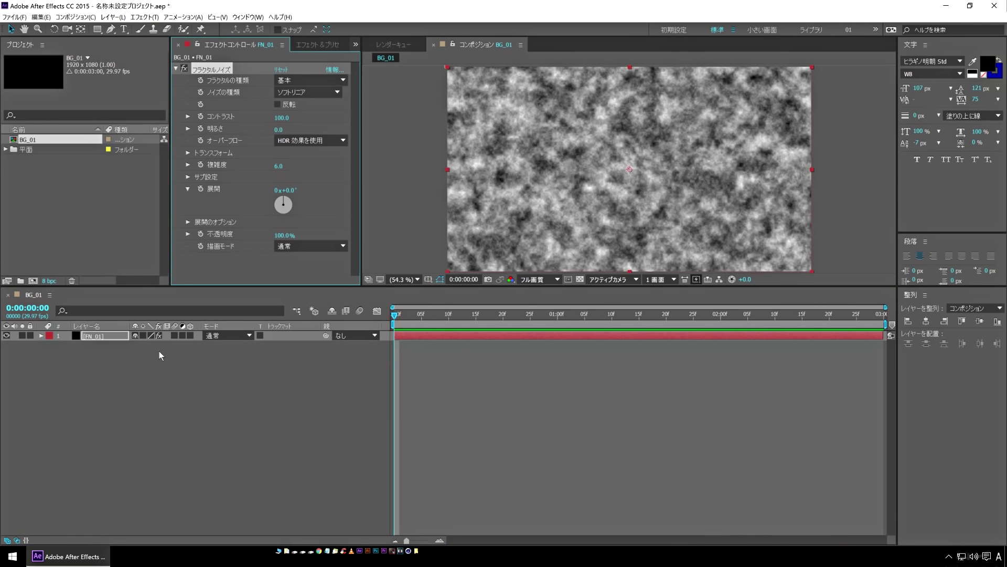
- Set the Fractal Noise contrast of FN_01 to 136 and its brightness to -19
{"action": "left_click", "coordinate": [112, 336]}
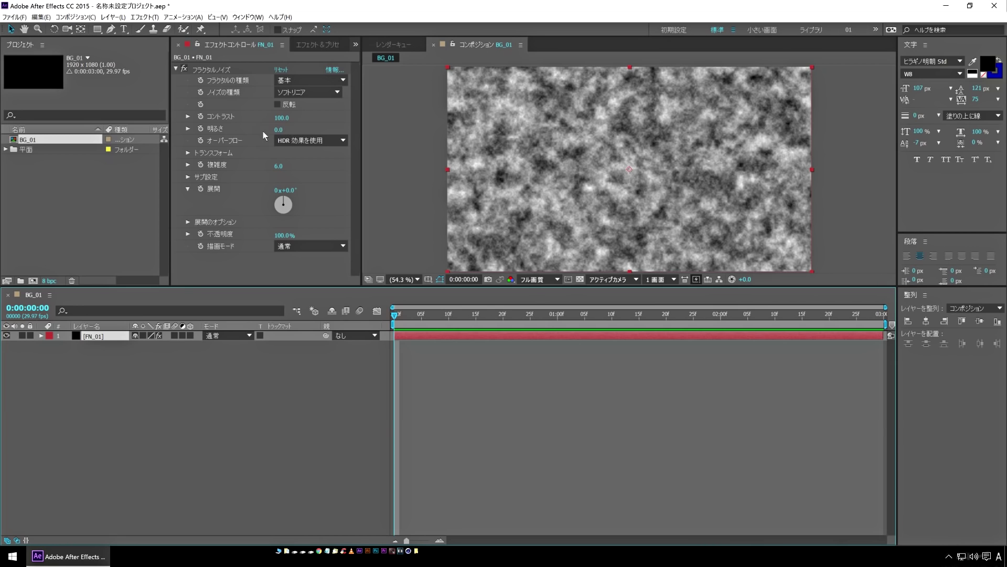
{"action": "left_click_drag", "start_coordinate": [288, 118], "coordinate": [307, 117]}
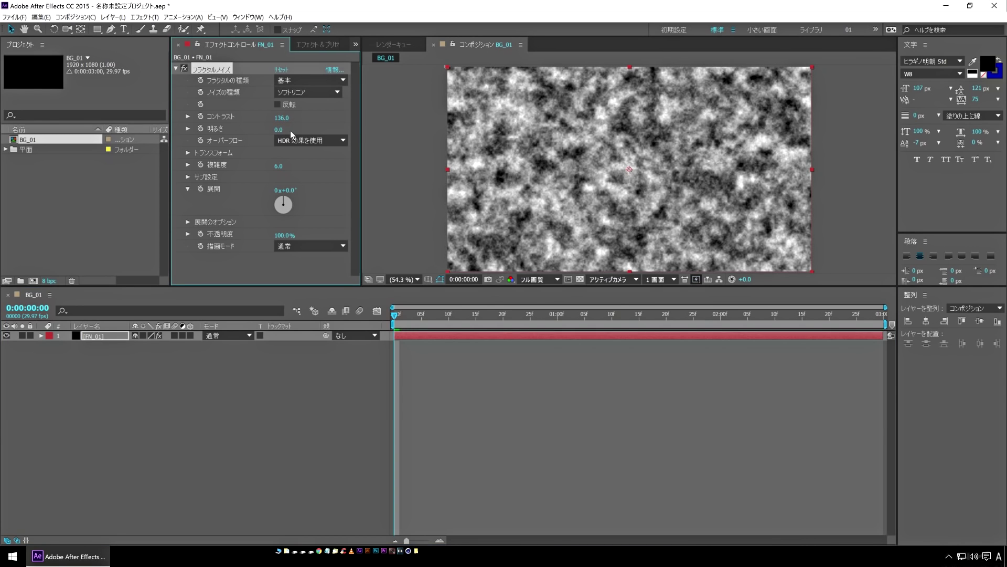
{"action": "left_click_drag", "start_coordinate": [269, 132], "coordinate": [269, 132]}
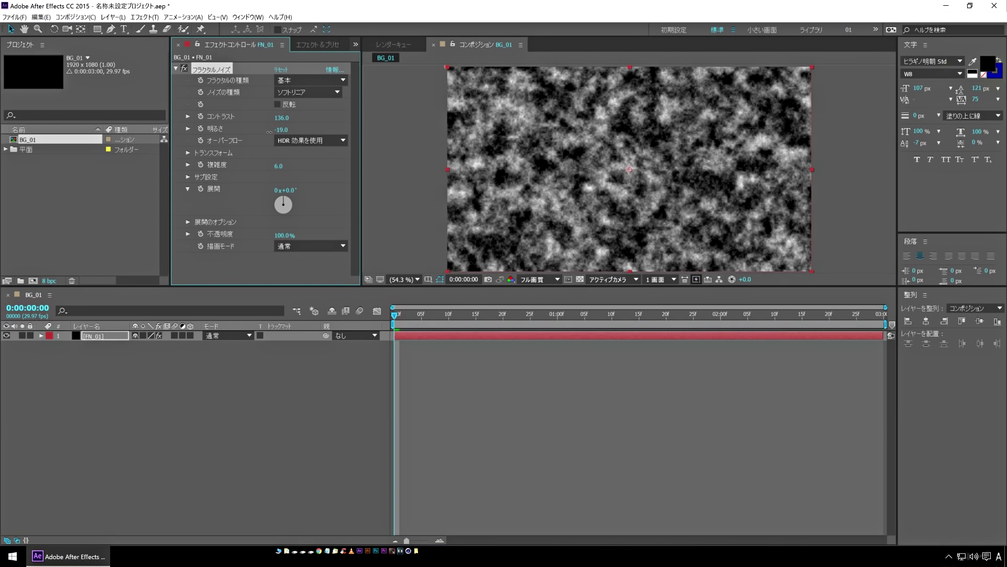
- Create a light gray solid named BG_01 at composition size in the BG_01 composition
{"action": "left_click", "coordinate": [126, 371]}
{"action": "right_click", "coordinate": [78, 368]}
{"action": "mouse_move", "coordinate": [104, 374]}
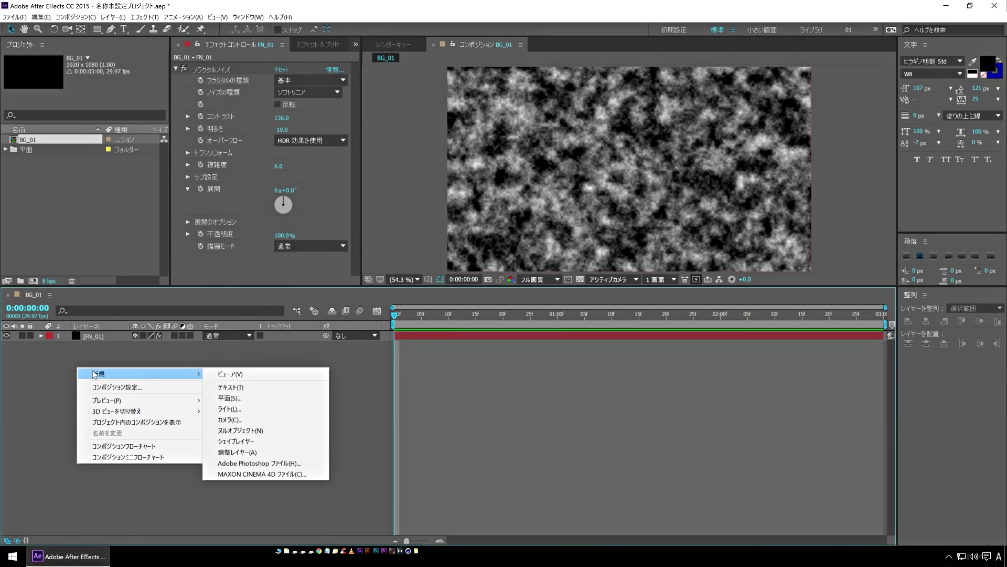
{"action": "left_click", "coordinate": [257, 389]}
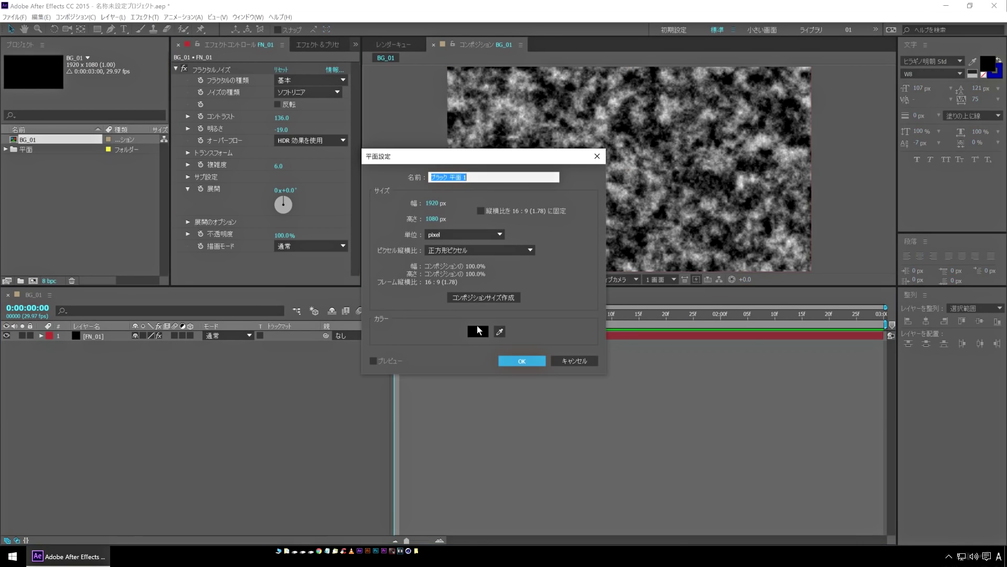
{"action": "left_click", "coordinate": [478, 331]}
{"action": "left_click", "coordinate": [351, 288]}
{"action": "left_click_drag", "start_coordinate": [344, 294], "coordinate": [325, 312]}
{"action": "left_click", "coordinate": [577, 282]}
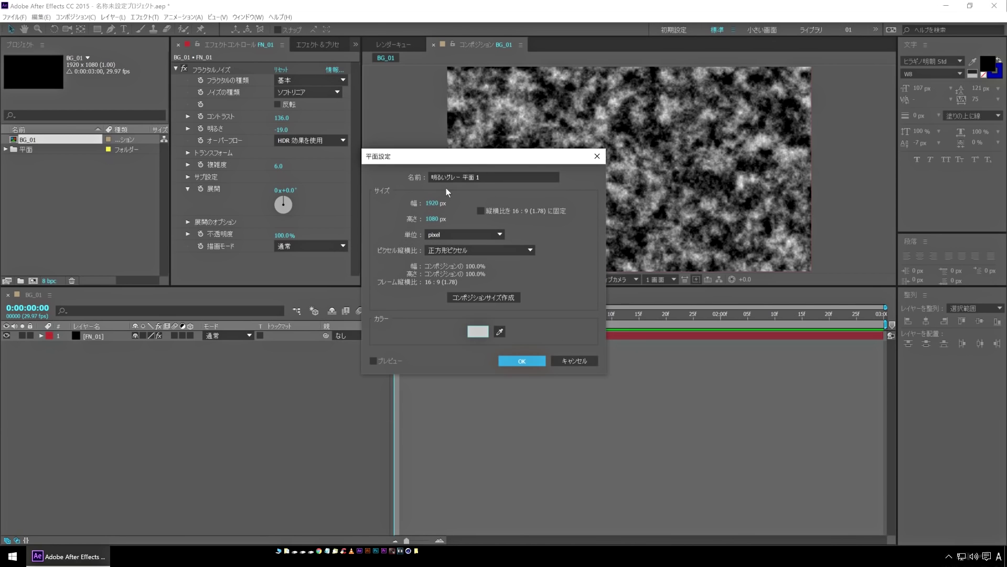
{"action": "type", "text": "BG_"}
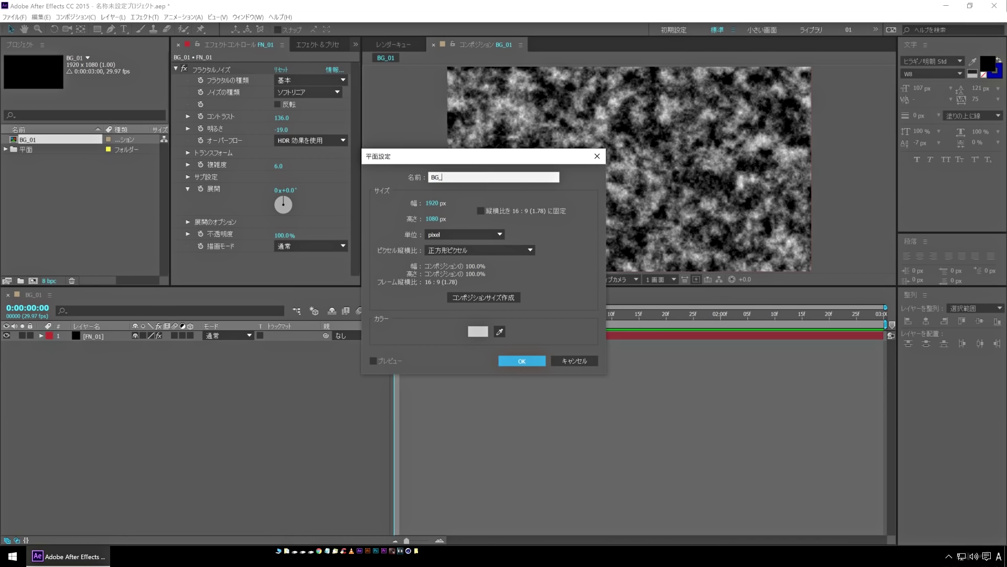
{"action": "type", "text": "01"}
{"action": "key", "text": "Return"}
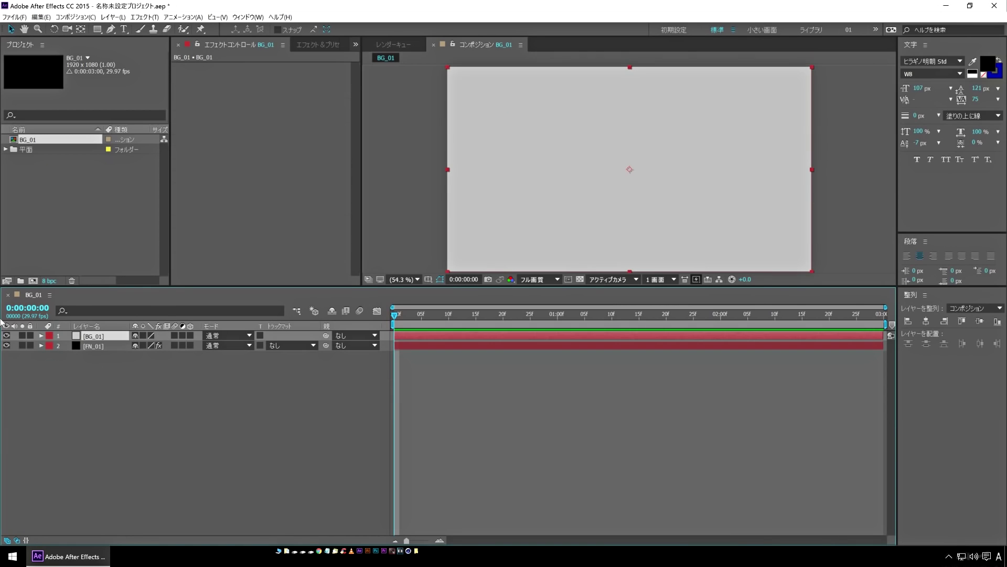
- Place the BG_01 solid below FN_01 and set the FN_01 layer's blending mode to Screen
{"action": "left_click_drag", "start_coordinate": [104, 336], "coordinate": [89, 376]}
{"action": "left_click", "coordinate": [97, 336]}
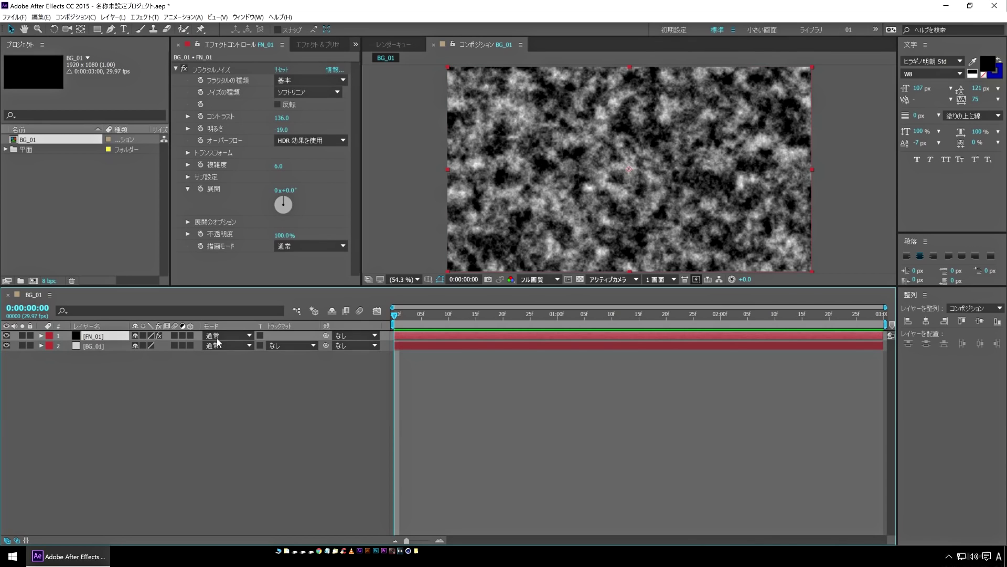
{"action": "left_click", "coordinate": [227, 335]}
{"action": "left_click", "coordinate": [283, 246]}
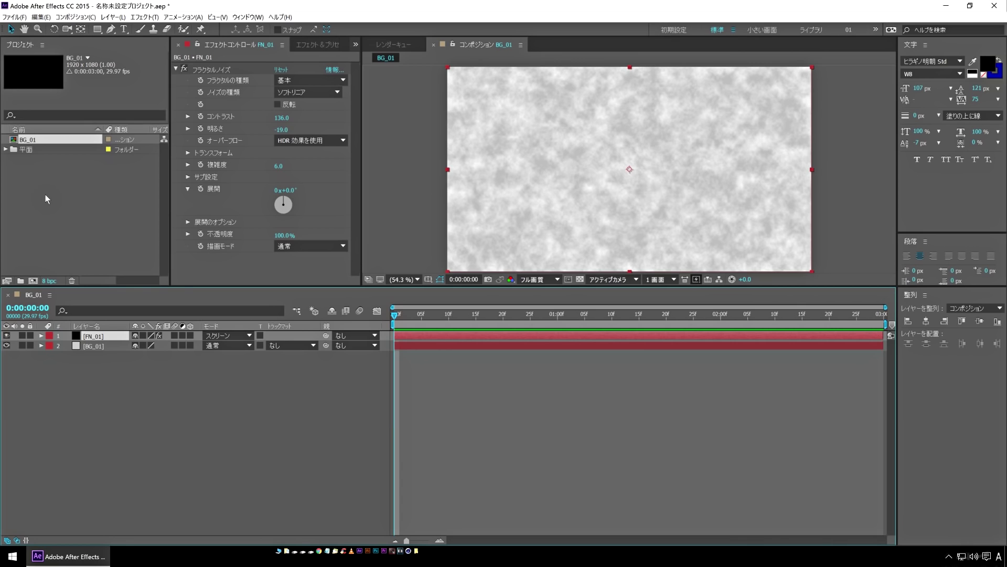
- Create a new 1920 x 1080 composition named cut_01 and put its timeline ahead of BG_01's
{"action": "left_click", "coordinate": [76, 16]}
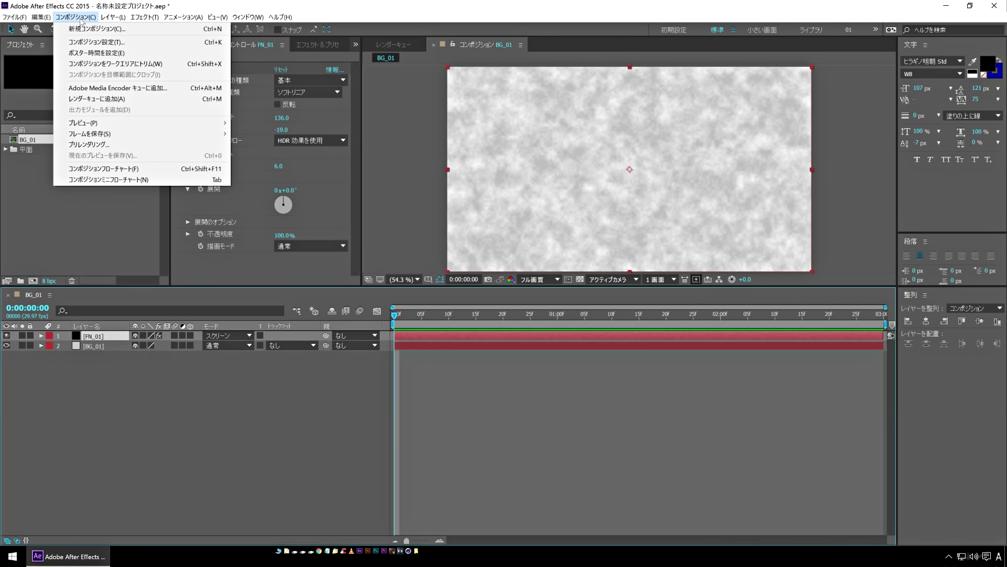
{"action": "key", "text": "Escape"}
{"action": "key", "text": "ctrl+n"}
{"action": "type", "text": "cut_01"}
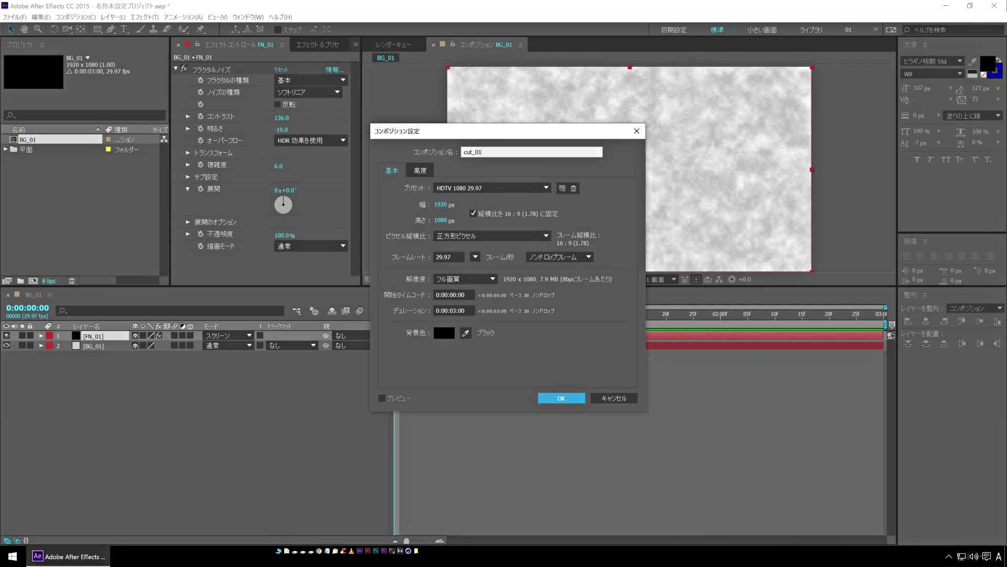
{"action": "left_click", "coordinate": [546, 399]}
{"action": "left_click_drag", "start_coordinate": [89, 297], "coordinate": [28, 294]}
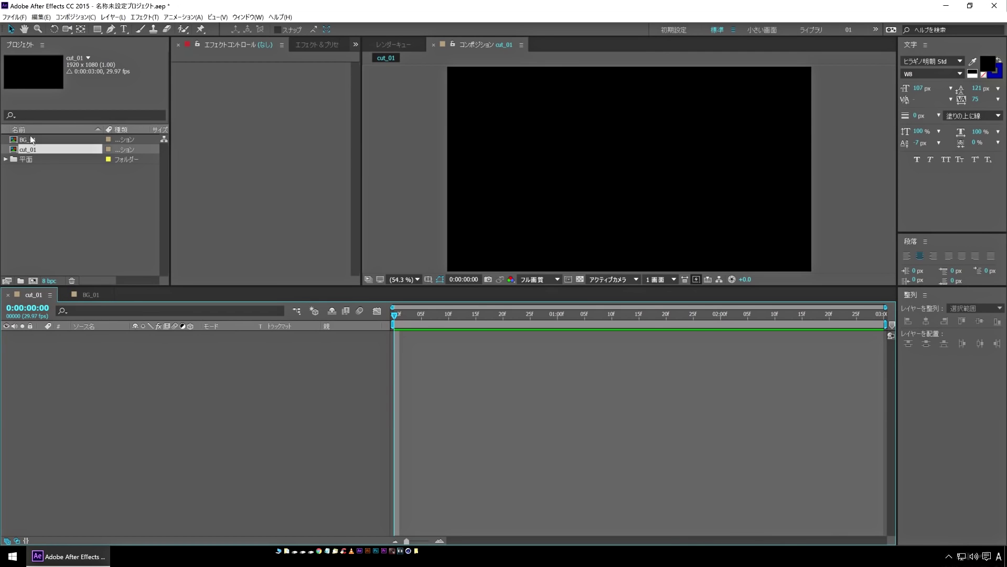
- Add the BG_01 composition as a layer in cut_01 and apply the CC Glass effect to it
{"action": "left_click_drag", "start_coordinate": [28, 136], "coordinate": [172, 388]}
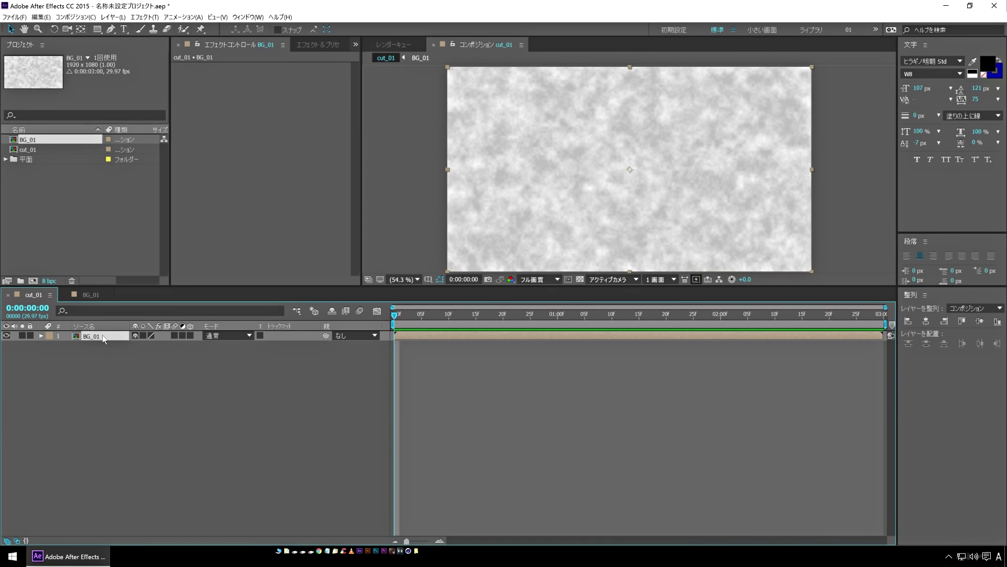
{"action": "left_click", "coordinate": [144, 17]}
{"action": "mouse_move", "coordinate": [232, 203]}
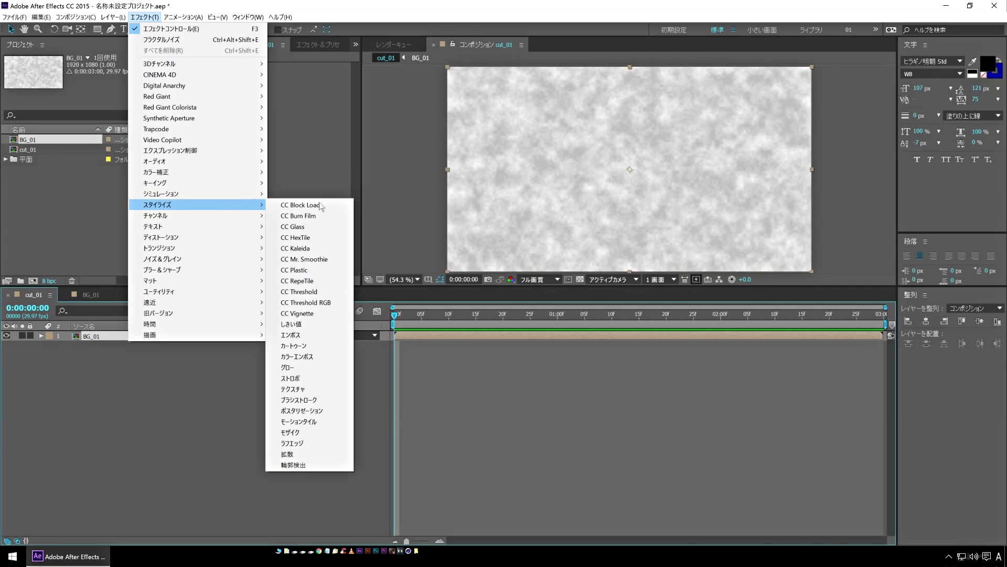
{"action": "left_click", "coordinate": [324, 227]}
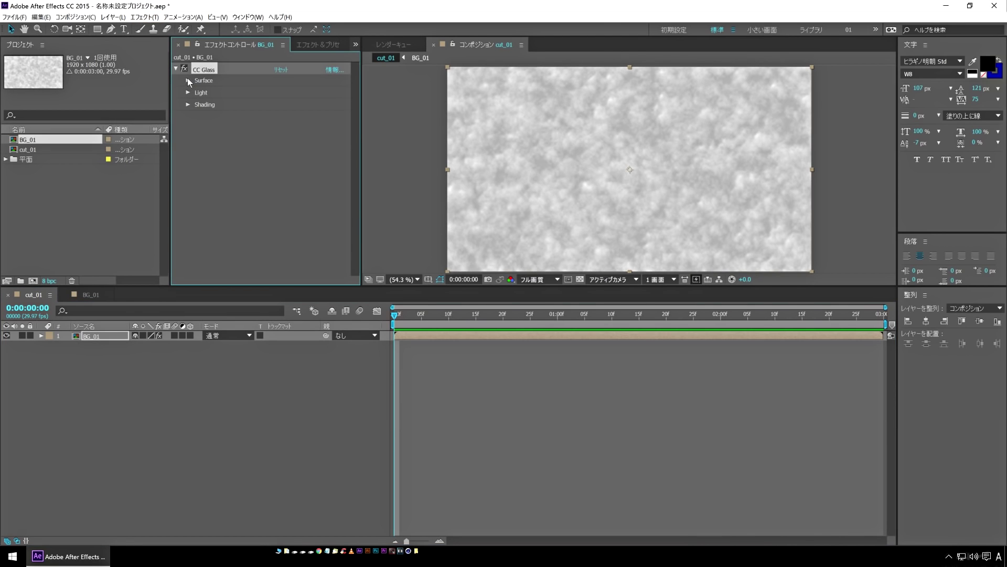
- Set the CC Glass surface to Softness 0, Height 100 and Displacement 101
{"action": "left_click", "coordinate": [188, 80]}
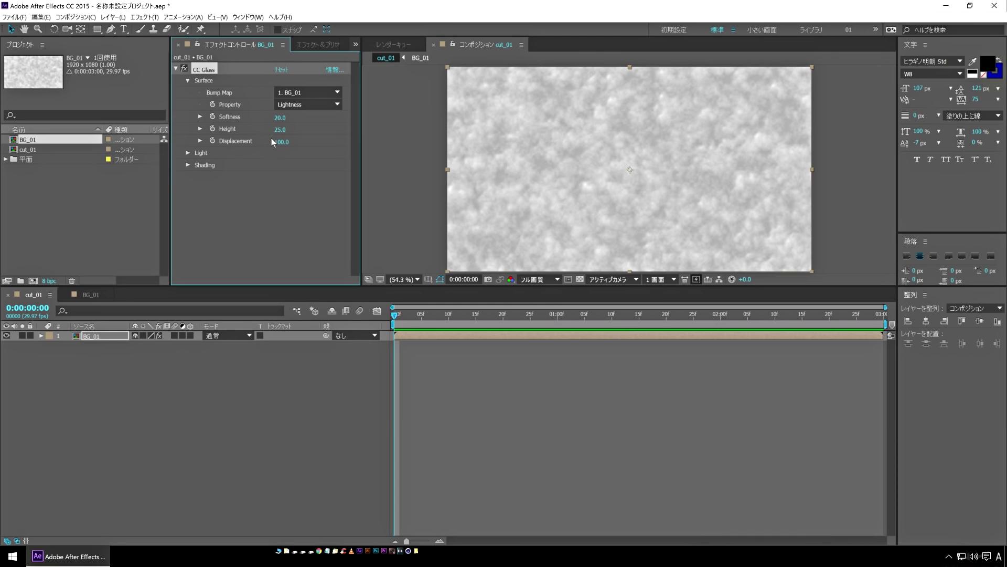
{"action": "left_click_drag", "start_coordinate": [283, 122], "coordinate": [44, 122]}
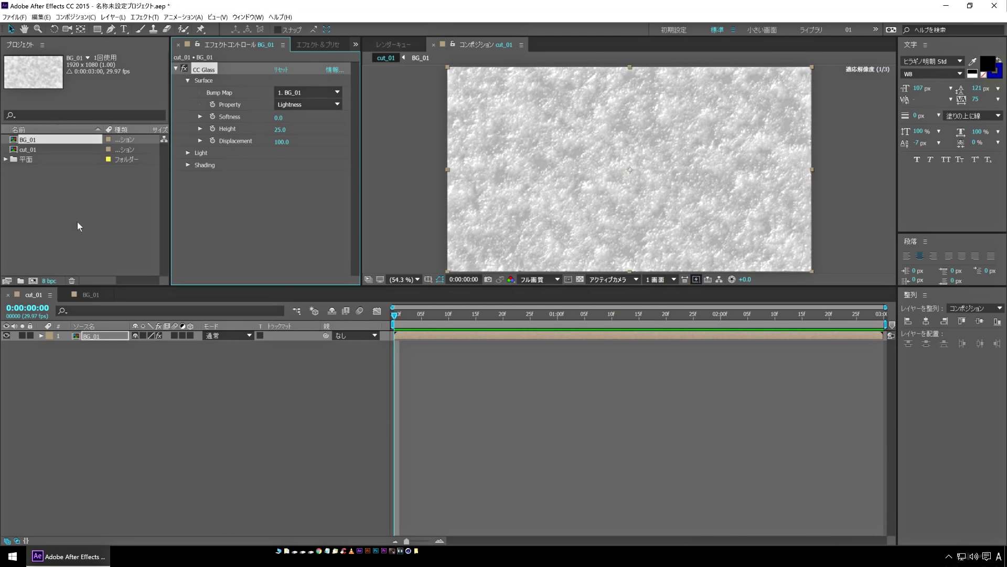
{"action": "left_click_drag", "start_coordinate": [280, 129], "coordinate": [258, 164]}
{"action": "left_click_drag", "start_coordinate": [279, 130], "coordinate": [327, 130]}
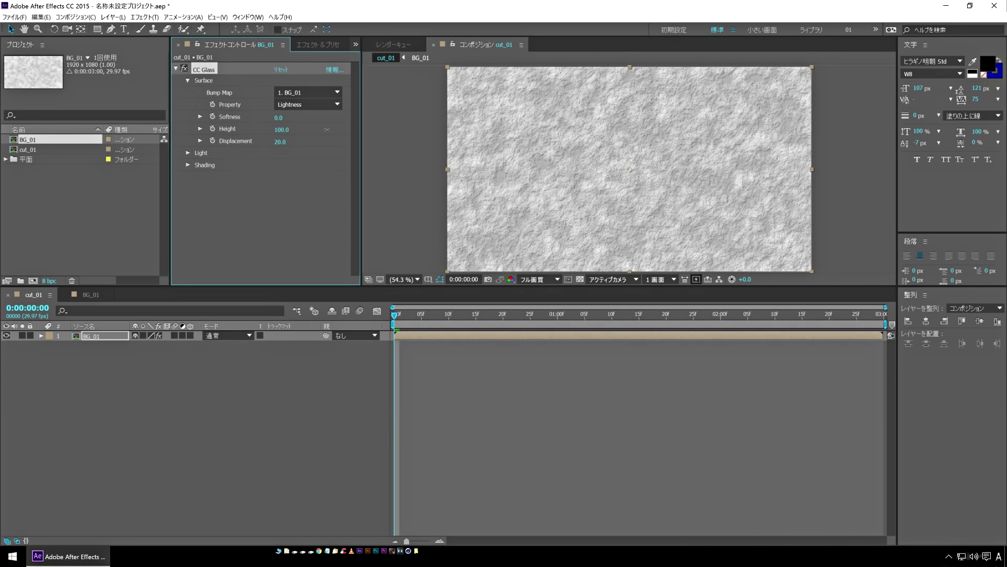
{"action": "left_click_drag", "start_coordinate": [322, 140], "coordinate": [323, 141]}
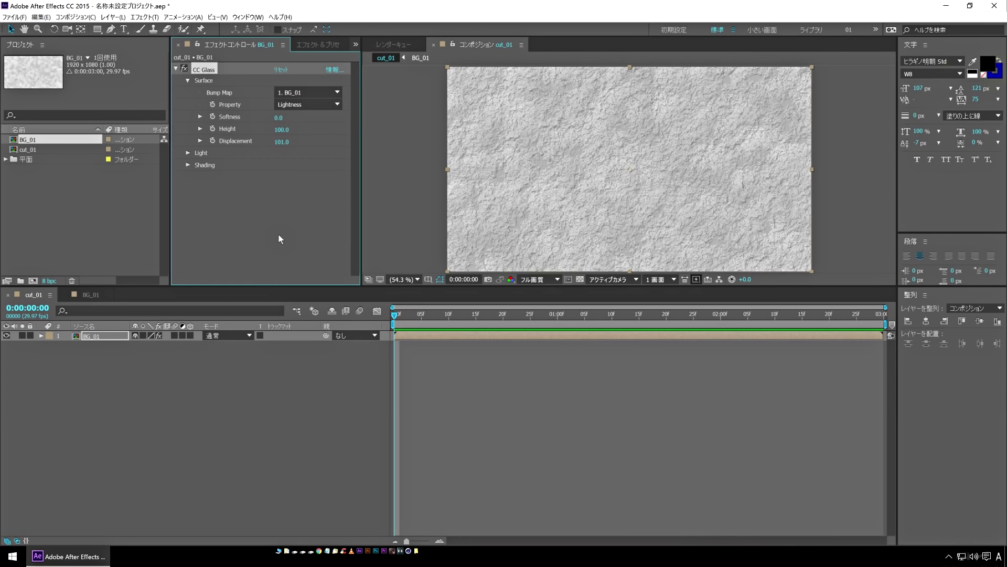
- Duplicate the FN_01 layer in the BG_01 composition and hide the lower FN_01 layer
{"action": "left_click", "coordinate": [87, 293]}
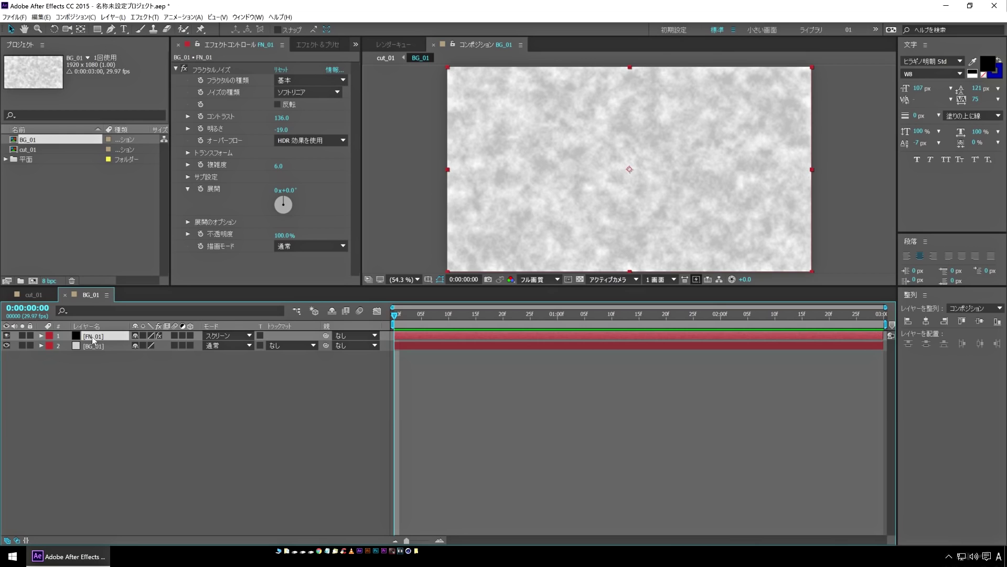
{"action": "key", "text": "ctrl+d"}
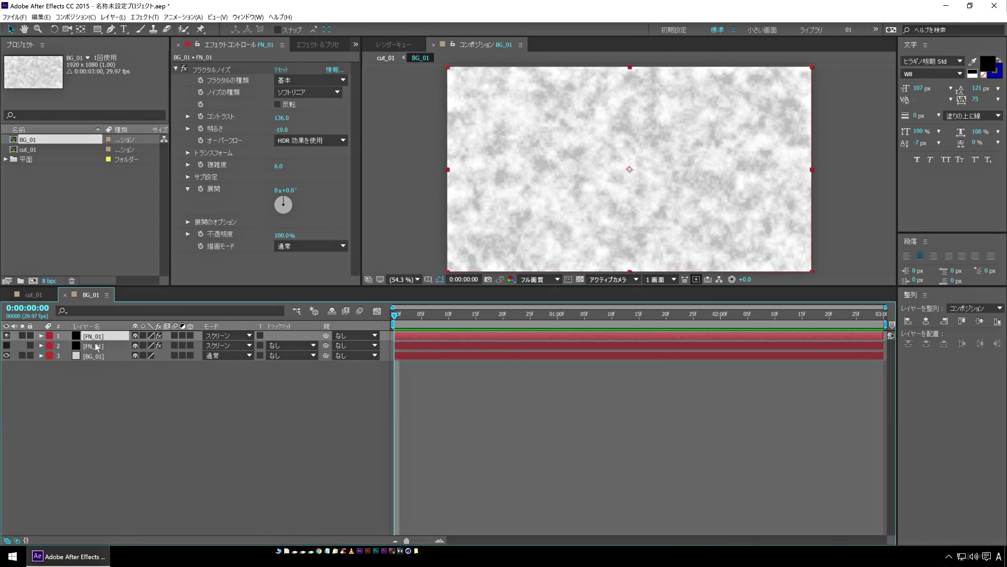
{"action": "left_click", "coordinate": [7, 346]}
- Set the top FN_01 layer's Fractal Noise to scale 271, contrast 196 and brightness -68
{"action": "left_click", "coordinate": [188, 152]}
{"action": "left_click", "coordinate": [200, 188]}
{"action": "left_click_drag", "start_coordinate": [281, 190], "coordinate": [457, 190]}
{"action": "left_click_drag", "start_coordinate": [283, 117], "coordinate": [263, 137]}
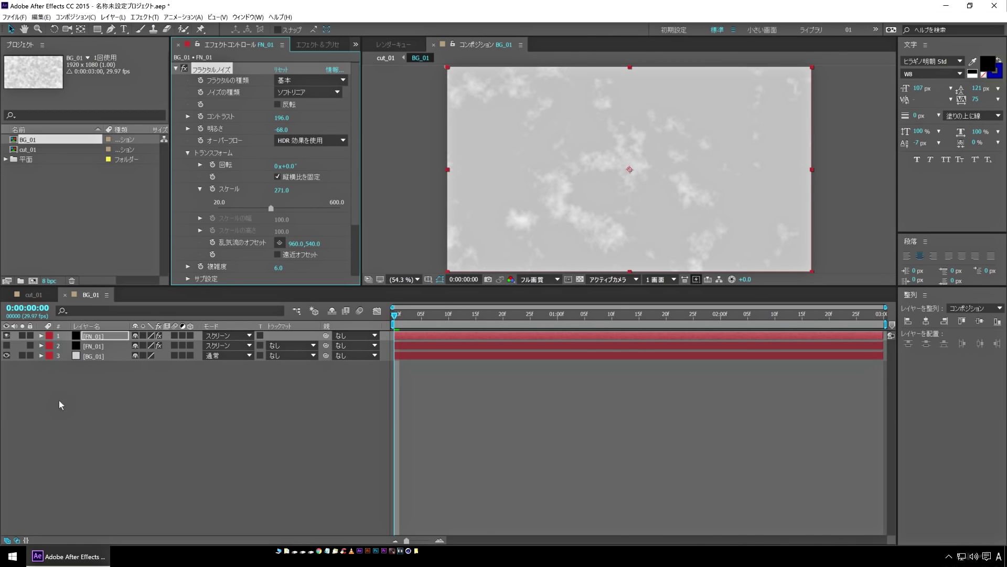
- Show the lower FN_01 layer and set the top layer's Fractal Noise to scale 677, contrast 358 and brightness -65
{"action": "left_click", "coordinate": [7, 346]}
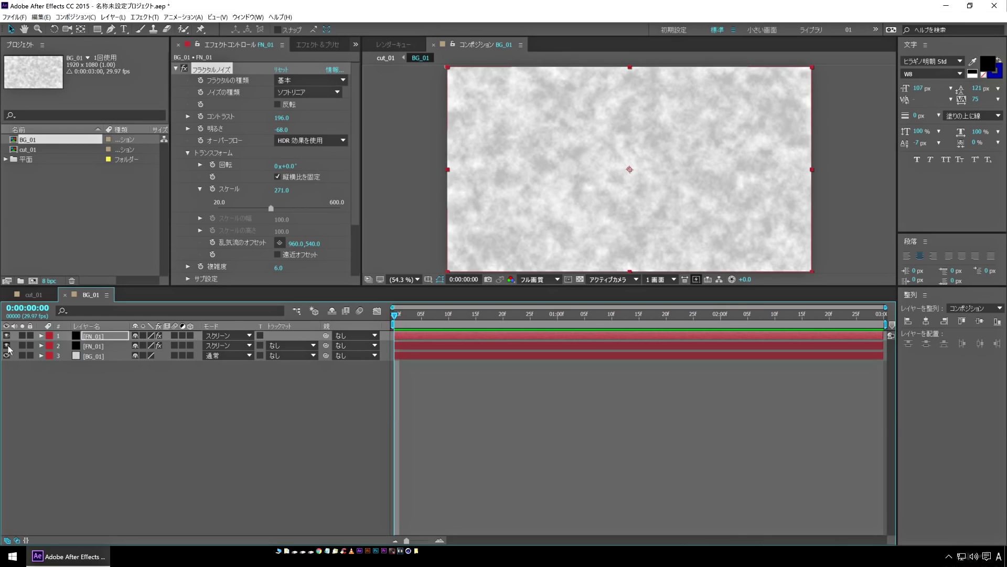
{"action": "left_click_drag", "start_coordinate": [281, 130], "coordinate": [306, 141]}
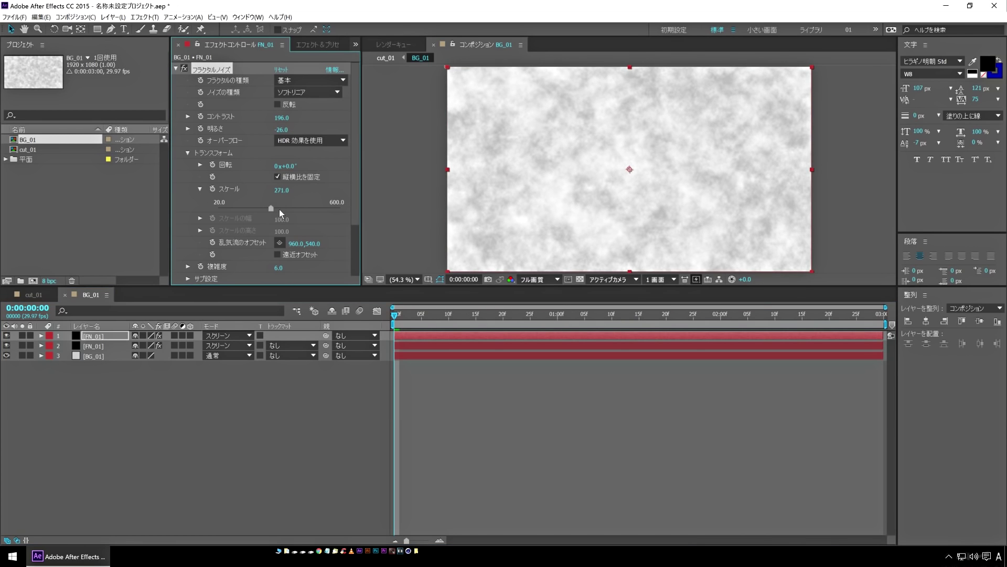
{"action": "left_click_drag", "start_coordinate": [278, 191], "coordinate": [504, 170]}
{"action": "left_click_drag", "start_coordinate": [286, 117], "coordinate": [266, 132]}
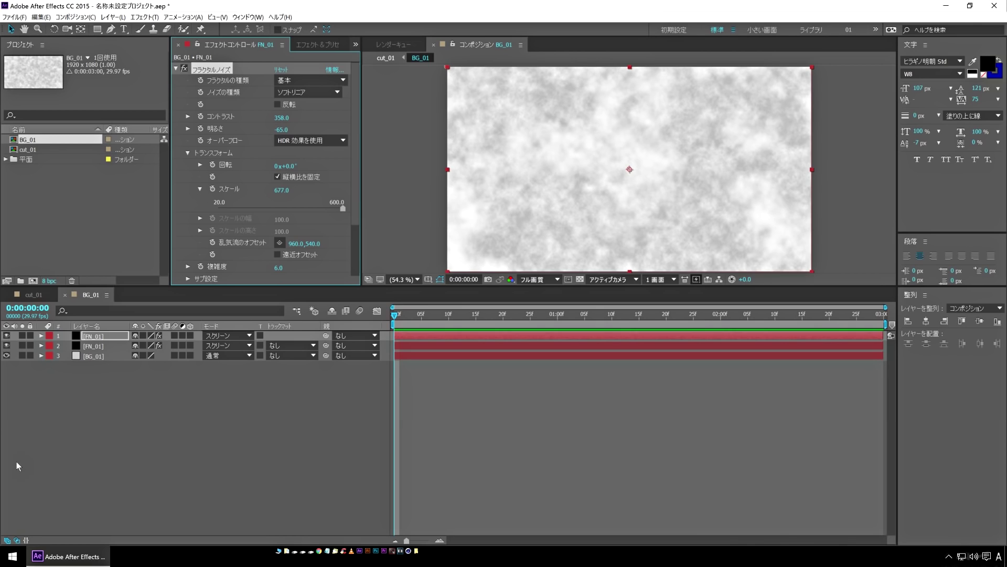
- Switch the top FN_01 layer's visibility off and on to compare the background with and without it
{"action": "left_click", "coordinate": [7, 336]}
{"action": "left_click", "coordinate": [6, 336]}
{"action": "left_click", "coordinate": [6, 336]}
{"action": "left_click", "coordinate": [6, 335]}
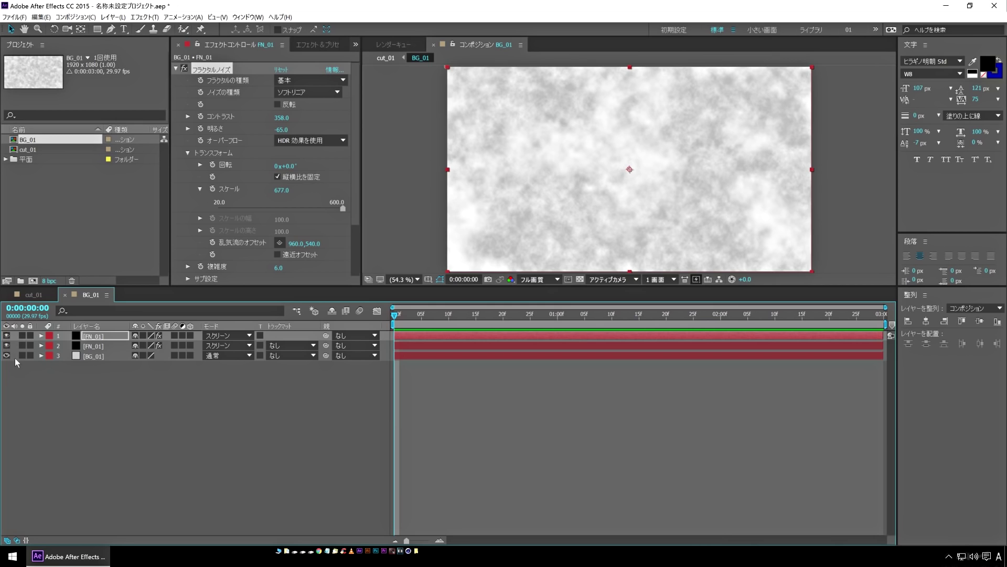
- Set the CC Glass Displacement of the BG_01 layer in cut_01 to -10 and its Height to -23
{"action": "left_click", "coordinate": [35, 295]}
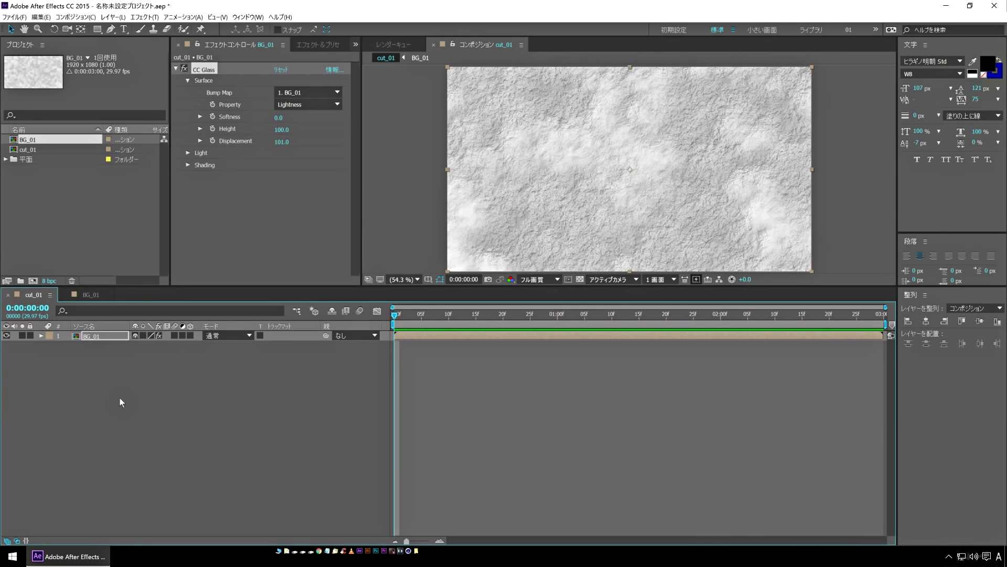
{"action": "left_click", "coordinate": [282, 134]}
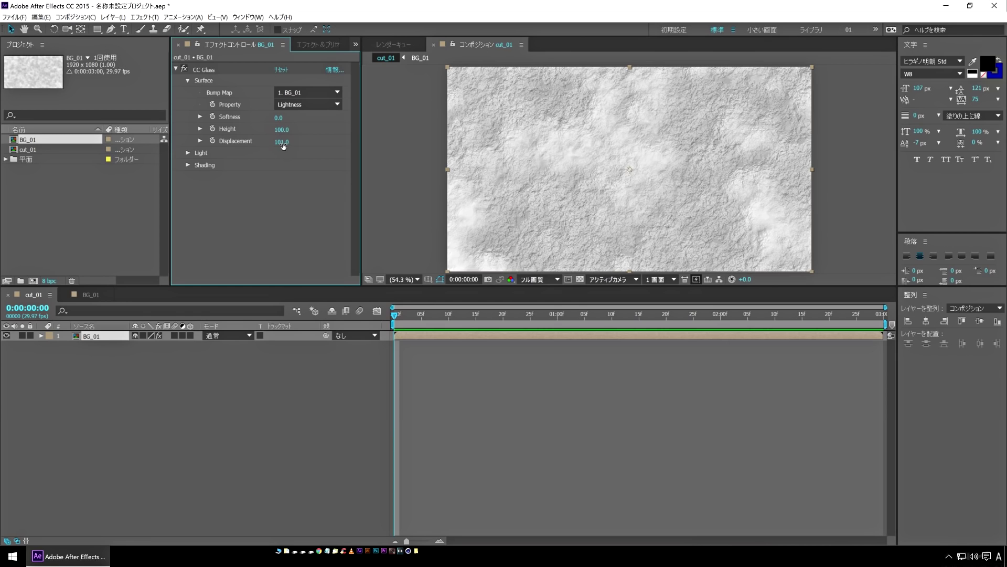
{"action": "left_click_drag", "start_coordinate": [285, 147], "coordinate": [227, 147]}
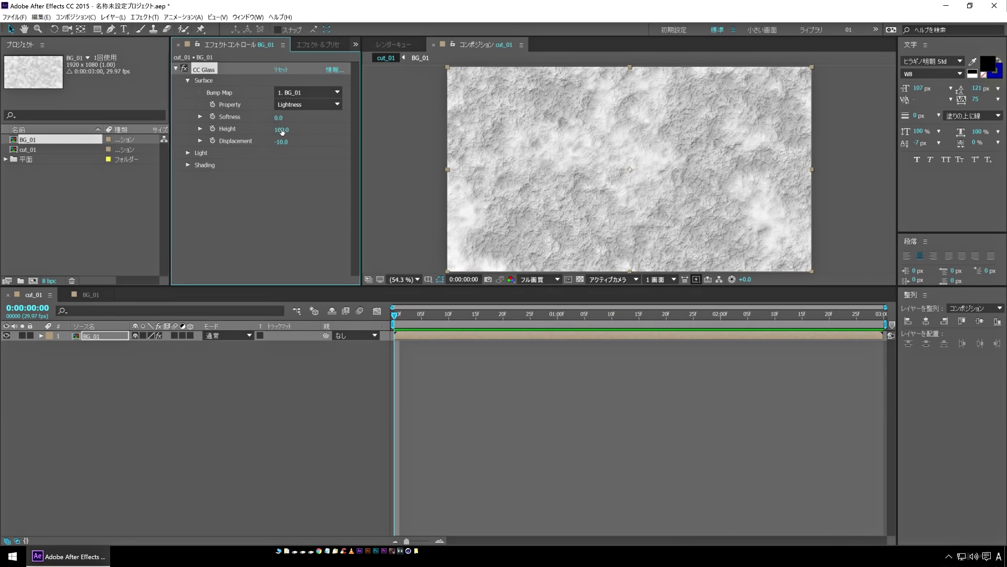
{"action": "left_click_drag", "start_coordinate": [281, 130], "coordinate": [226, 134]}
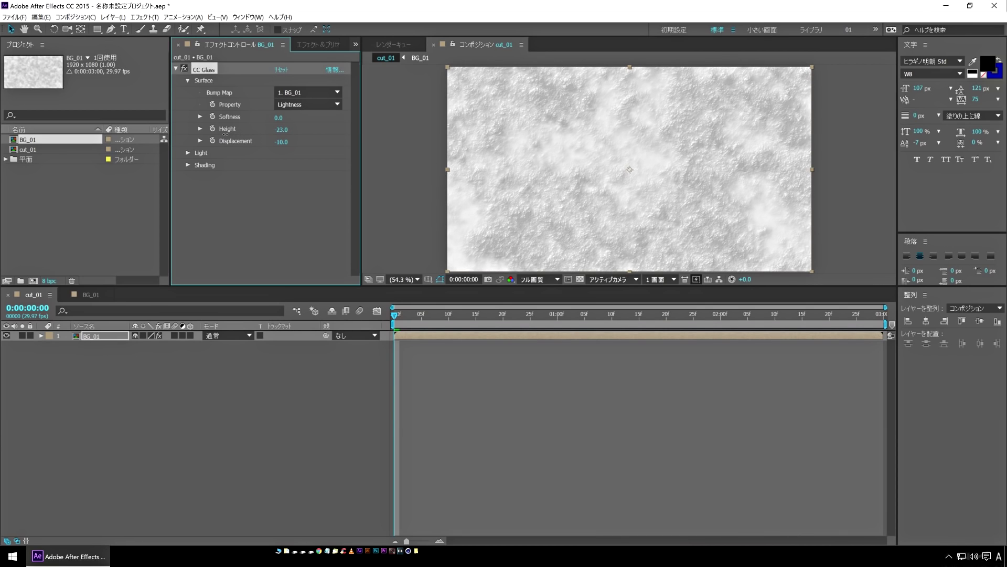
- Set the CC Glass Height of BG_01 in cut_01 to -19, and the top FN_01 layer's Fractal Noise to scale 925 and brightness -89
{"action": "left_click_drag", "start_coordinate": [256, 172], "coordinate": [241, 181]}
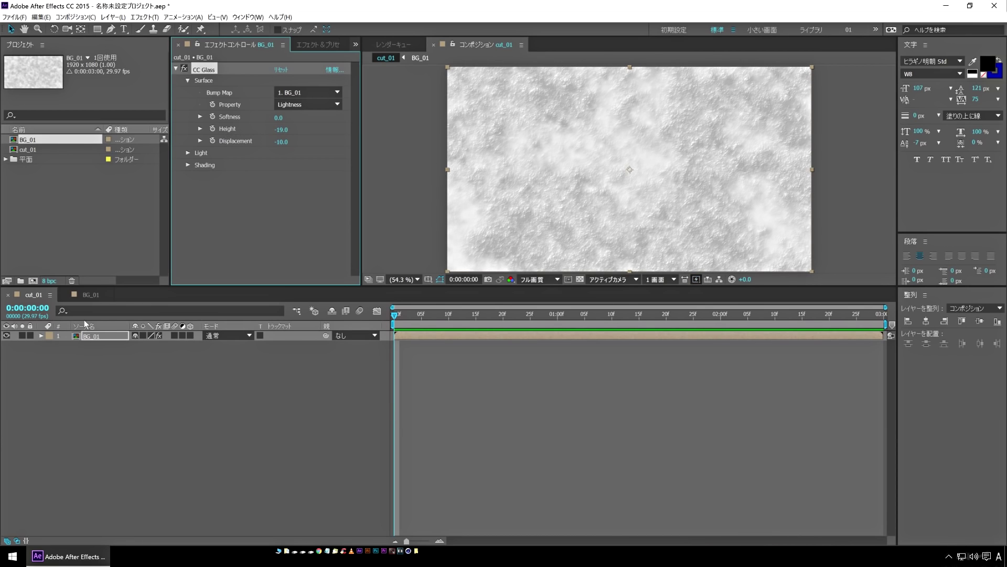
{"action": "left_click", "coordinate": [87, 295]}
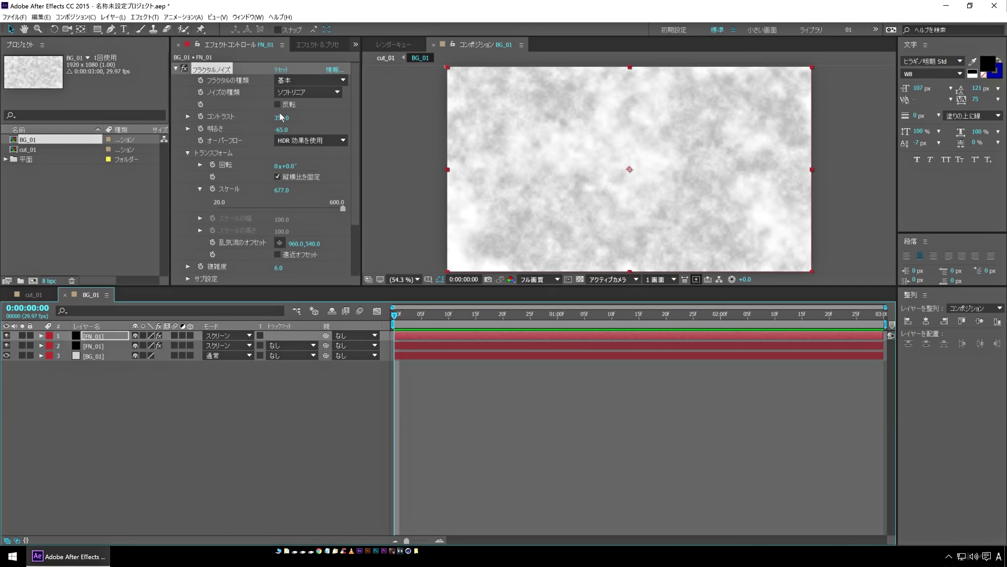
{"action": "left_click_drag", "start_coordinate": [316, 195], "coordinate": [357, 173]}
{"action": "left_click_drag", "start_coordinate": [282, 129], "coordinate": [270, 131]}
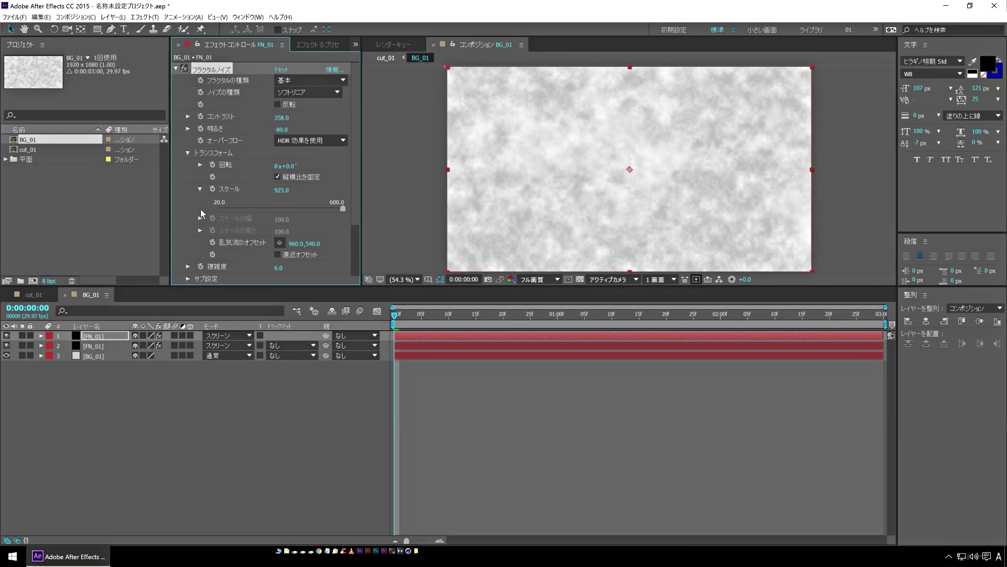
{"action": "left_click", "coordinate": [33, 295]}
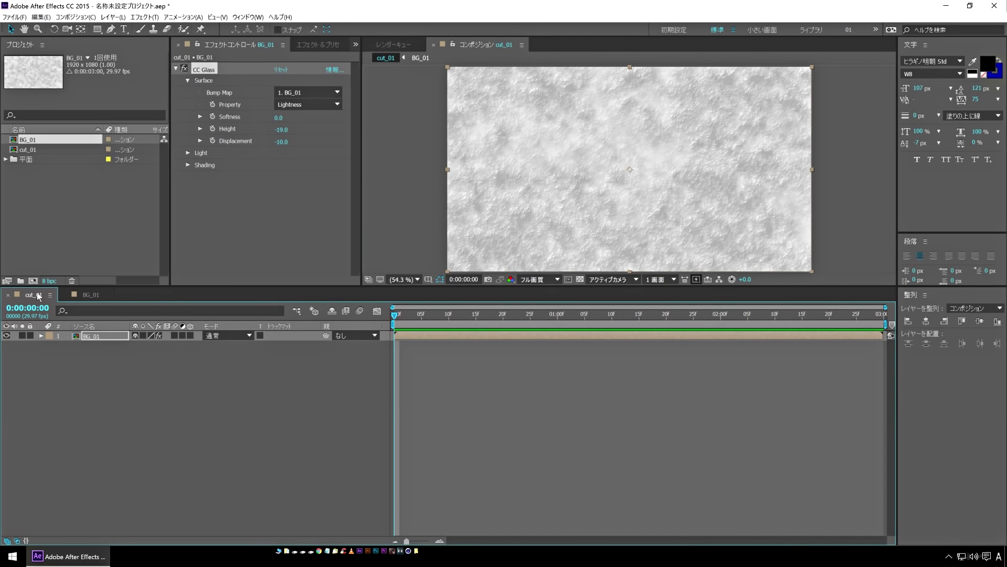
- Set the top FN_01 layer's Fractal Noise in BG_01 to contrast 254 and brightness -76, and check the result in cut_01
{"action": "left_click", "coordinate": [83, 294]}
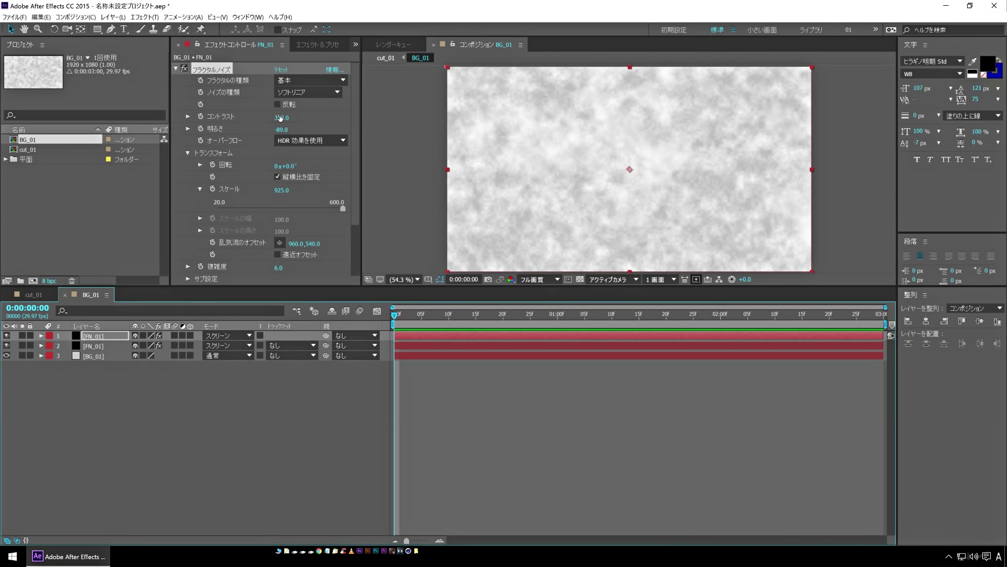
{"action": "left_click_drag", "start_coordinate": [282, 117], "coordinate": [301, 118]}
{"action": "left_click_drag", "start_coordinate": [202, 135], "coordinate": [227, 138]}
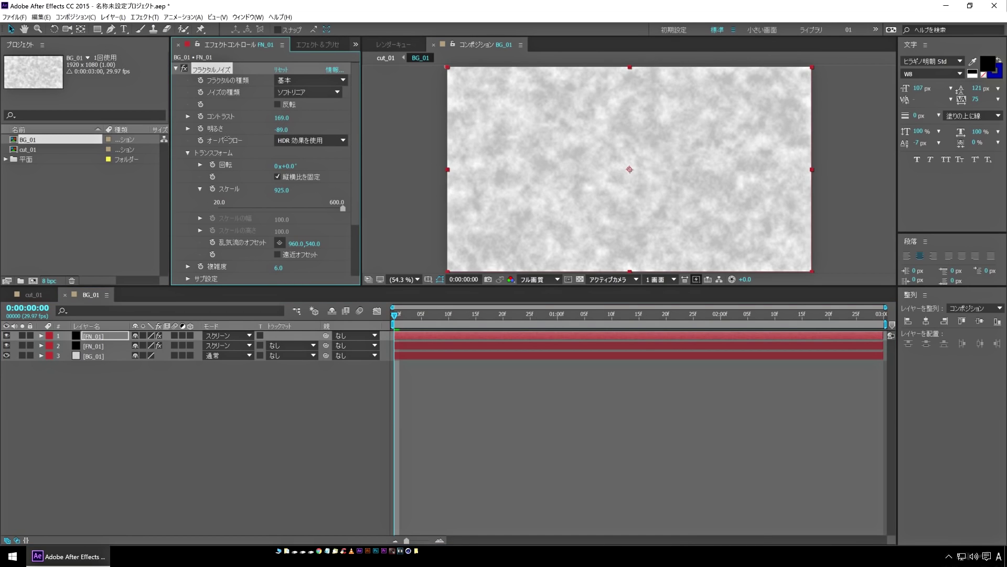
{"action": "left_click_drag", "start_coordinate": [281, 117], "coordinate": [303, 132]}
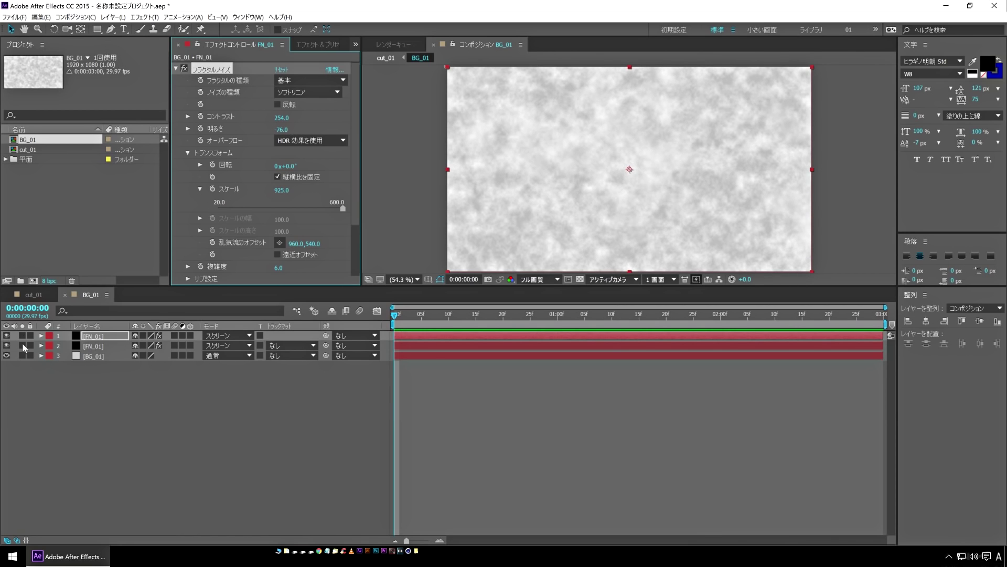
{"action": "left_click", "coordinate": [35, 294]}
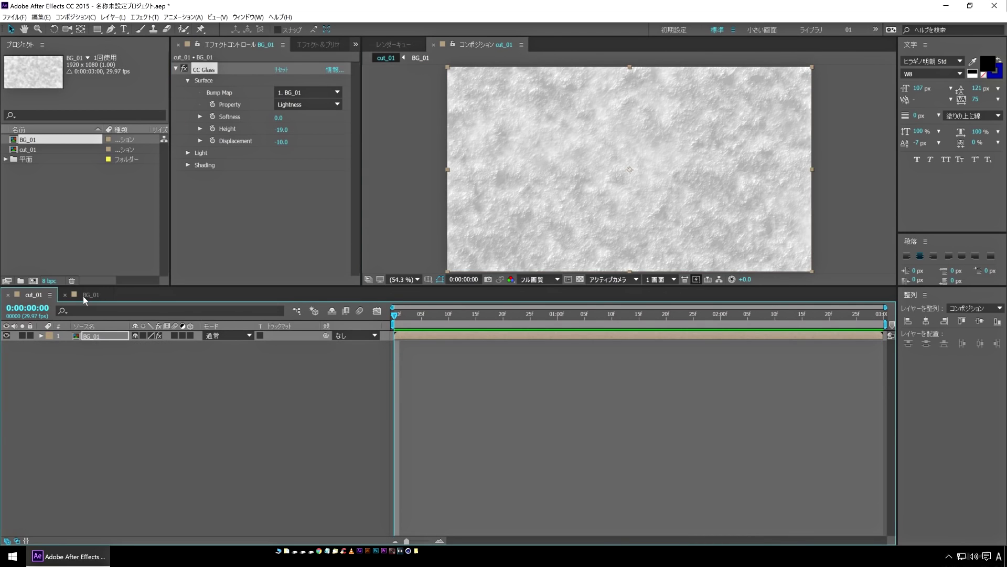
- Set the Fractal Noise brightness of the top FN_01 layer in BG_01 to -38 and return to cut_01
{"action": "left_click", "coordinate": [85, 295]}
{"action": "left_click_drag", "start_coordinate": [284, 131], "coordinate": [305, 133]}
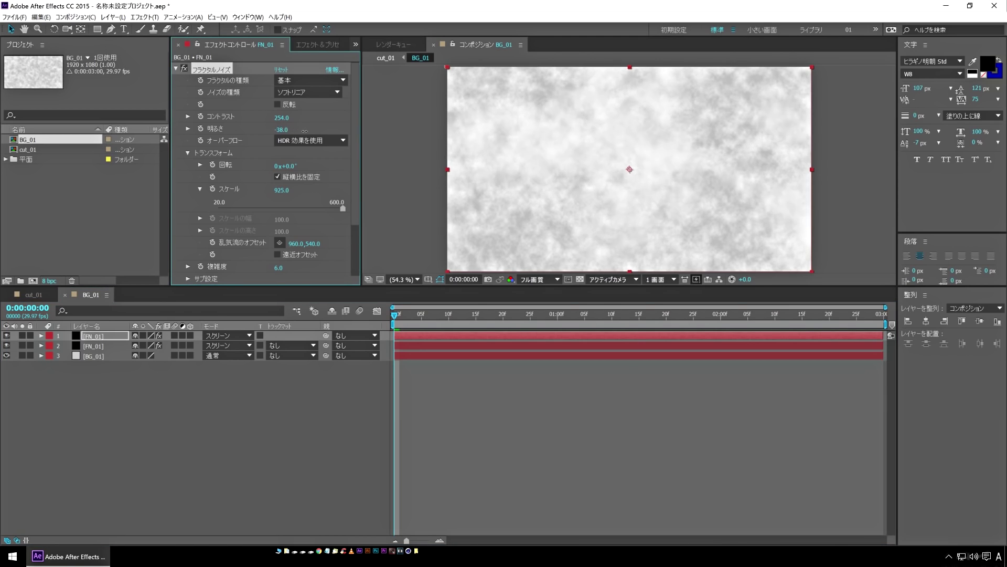
{"action": "left_click", "coordinate": [33, 295]}
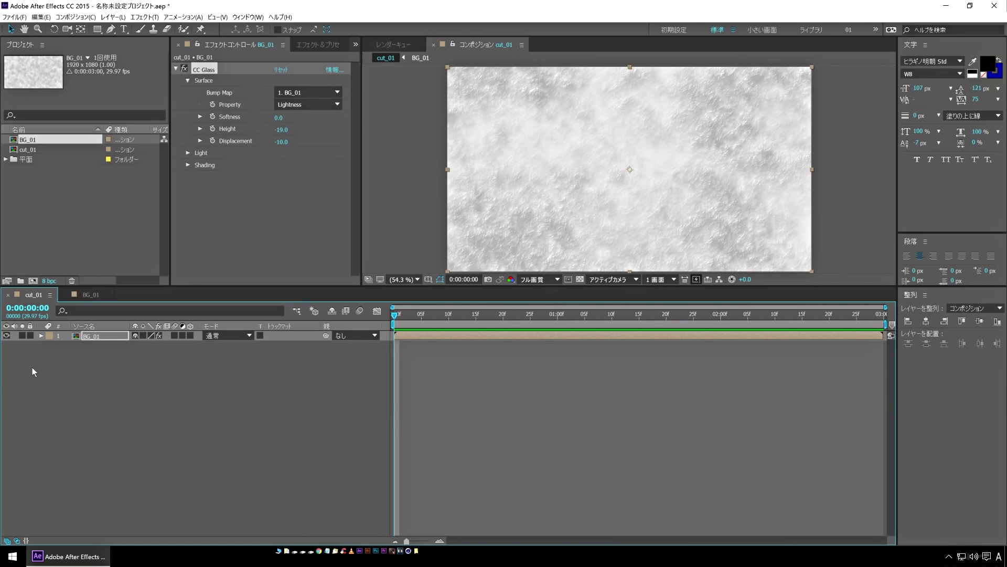
- Add a text layer to cut_01 reading "トラエラ" with "動画" on a second line
{"action": "left_click", "coordinate": [98, 337]}
{"action": "left_click", "coordinate": [99, 386]}
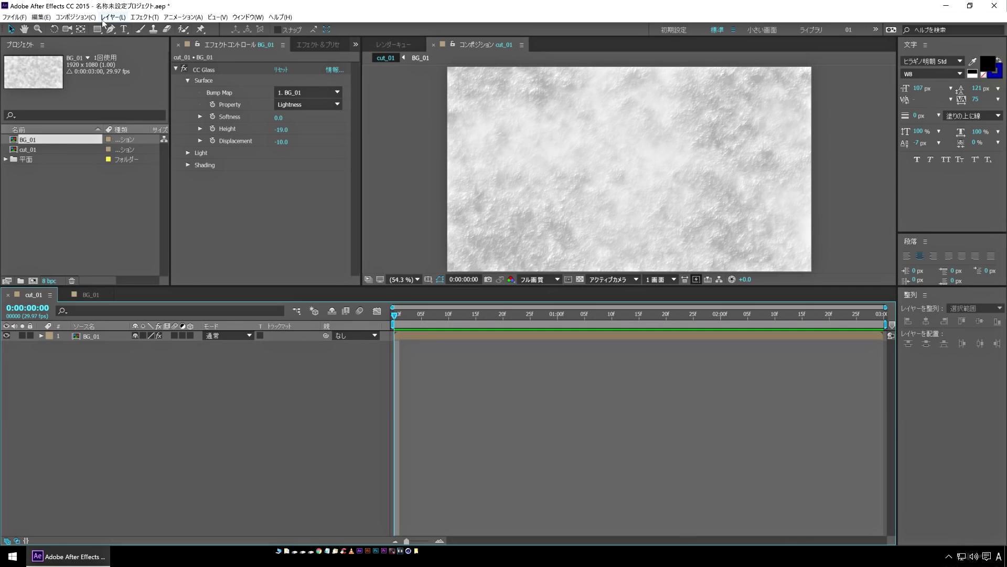
{"action": "left_click", "coordinate": [124, 30]}
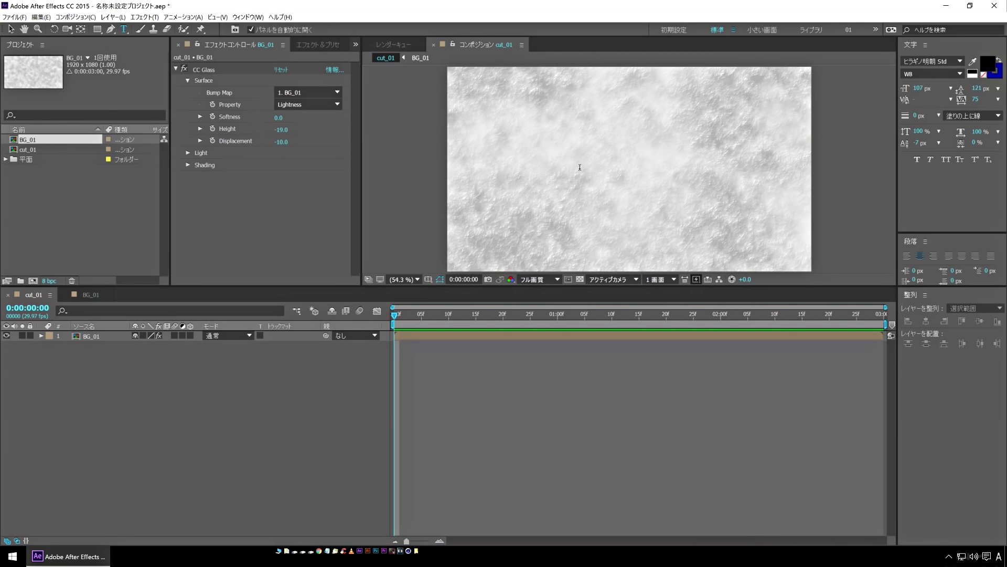
{"action": "left_click", "coordinate": [534, 174]}
{"action": "type", "text": "トラエラ"}
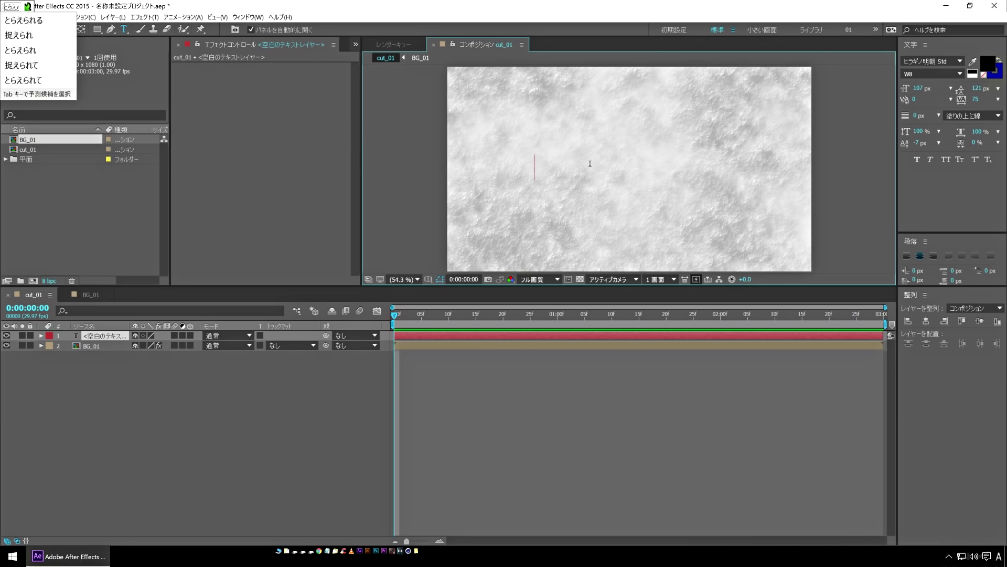
{"action": "key", "text": "Return"}
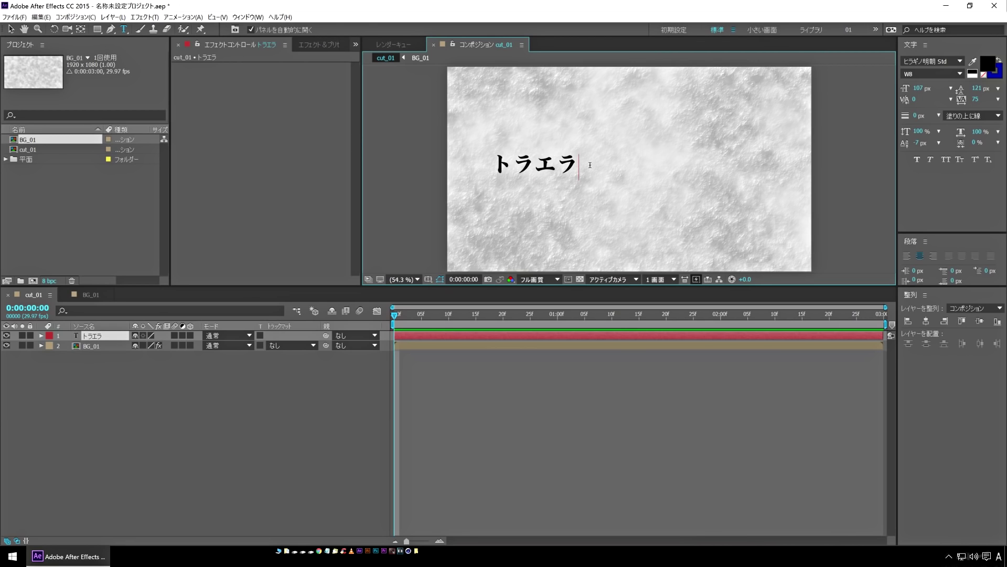
{"action": "type", "text": "動画"}
{"action": "key", "text": "Return"}
{"action": "key", "text": "Left"}
{"action": "key", "text": "Left"}
{"action": "key", "text": "Return"}
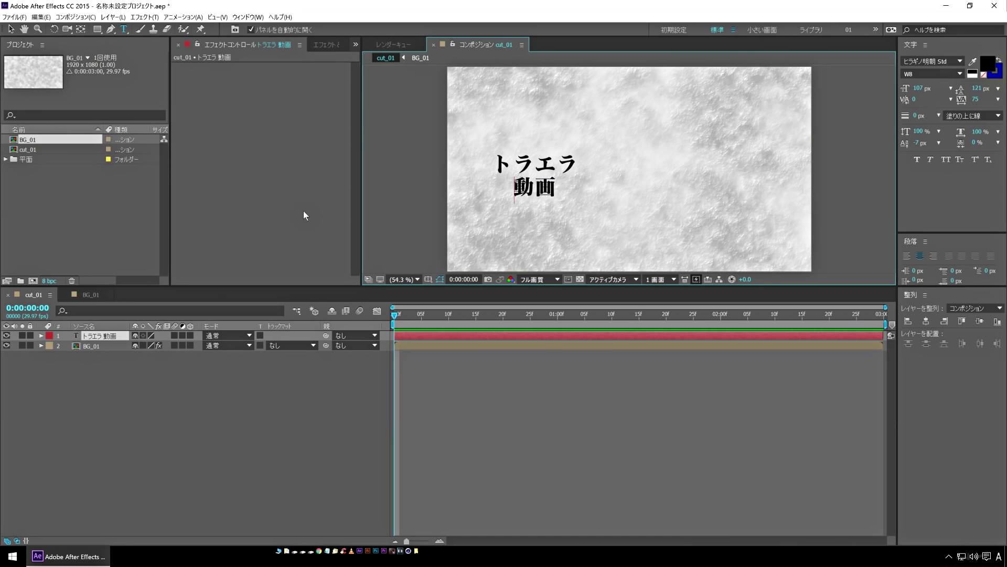
- Centre the text layer in the composition and set its font size to 347 px with 310 px leading
{"action": "left_click", "coordinate": [84, 339]}
{"action": "left_click", "coordinate": [979, 322]}
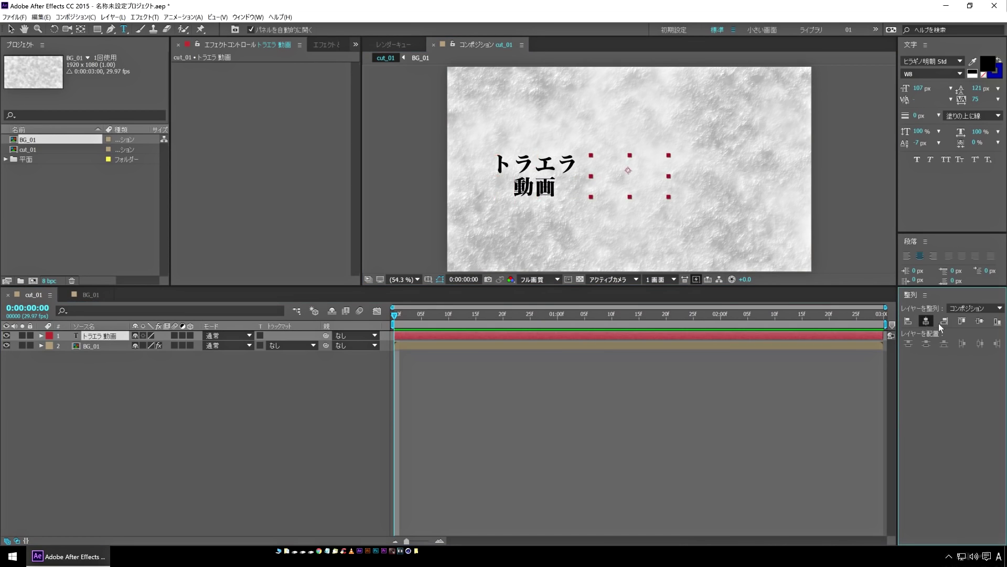
{"action": "left_click_drag", "start_coordinate": [916, 89], "coordinate": [997, 89]}
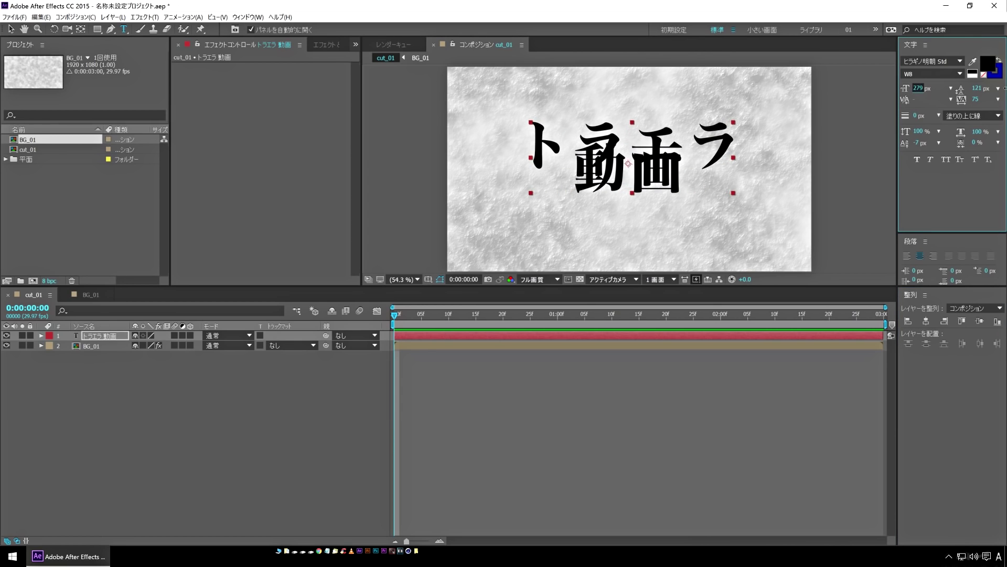
{"action": "left_click_drag", "start_coordinate": [917, 93], "coordinate": [981, 88]}
{"action": "left_click", "coordinate": [153, 303]}
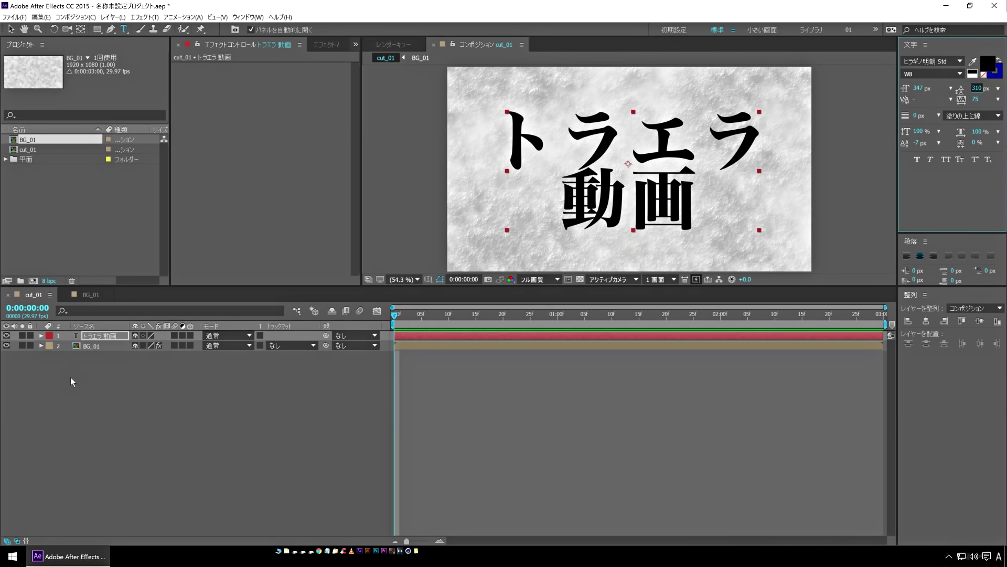
- Reduce the second line "動画" to a font size of 239 px with 262 px leading
{"action": "left_click", "coordinate": [441, 266]}
{"action": "left_click", "coordinate": [573, 193]}
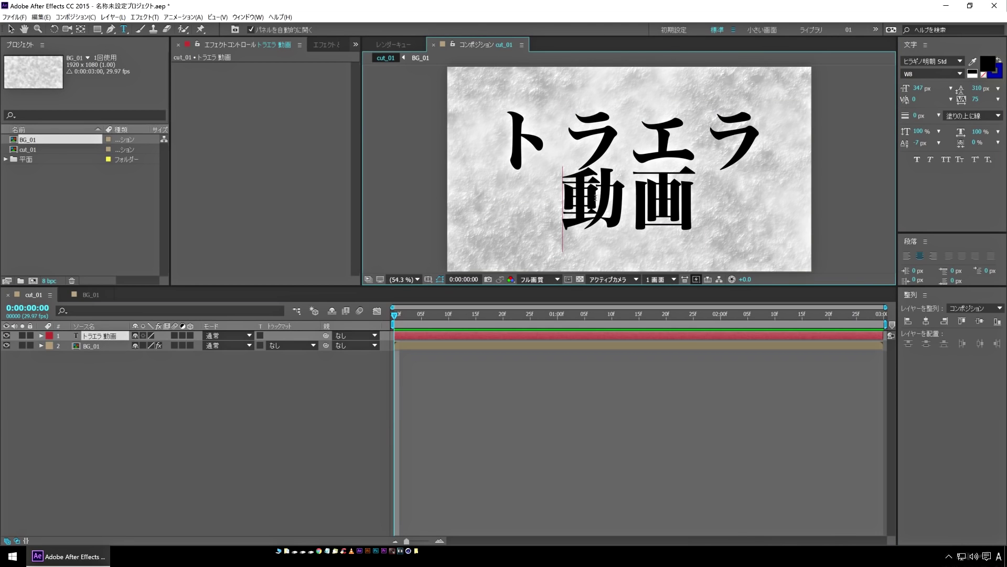
{"action": "left_click", "coordinate": [683, 205], "text": "shift"}
{"action": "left_click_drag", "start_coordinate": [922, 90], "coordinate": [872, 97]}
{"action": "left_click_drag", "start_coordinate": [979, 88], "coordinate": [947, 88]}
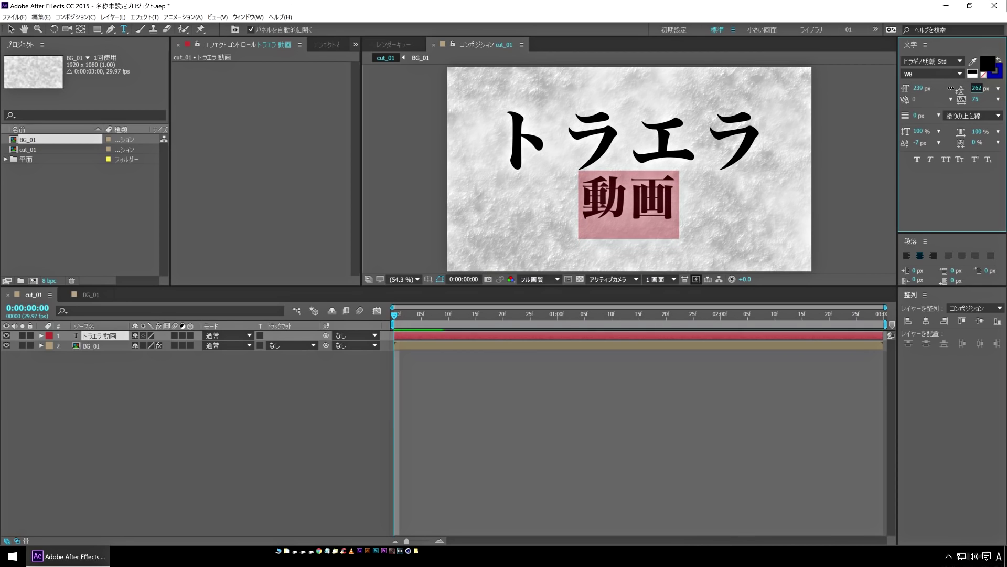
{"action": "left_click", "coordinate": [118, 414]}
- Tighten the kerning between the first two characters, ト and ラ, of the title's upper line to -240
{"action": "left_click", "coordinate": [105, 336]}
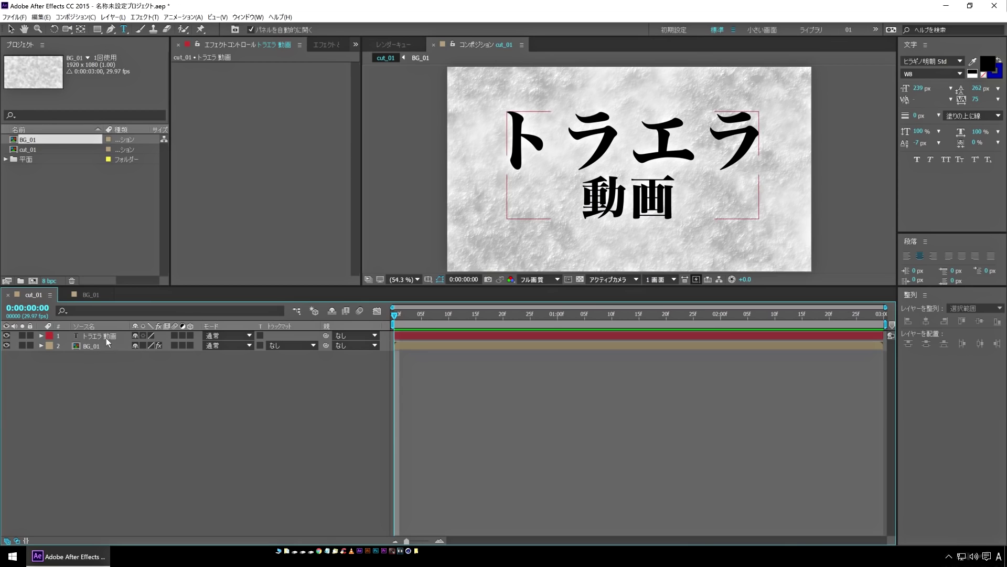
{"action": "double_click", "coordinate": [98, 341]}
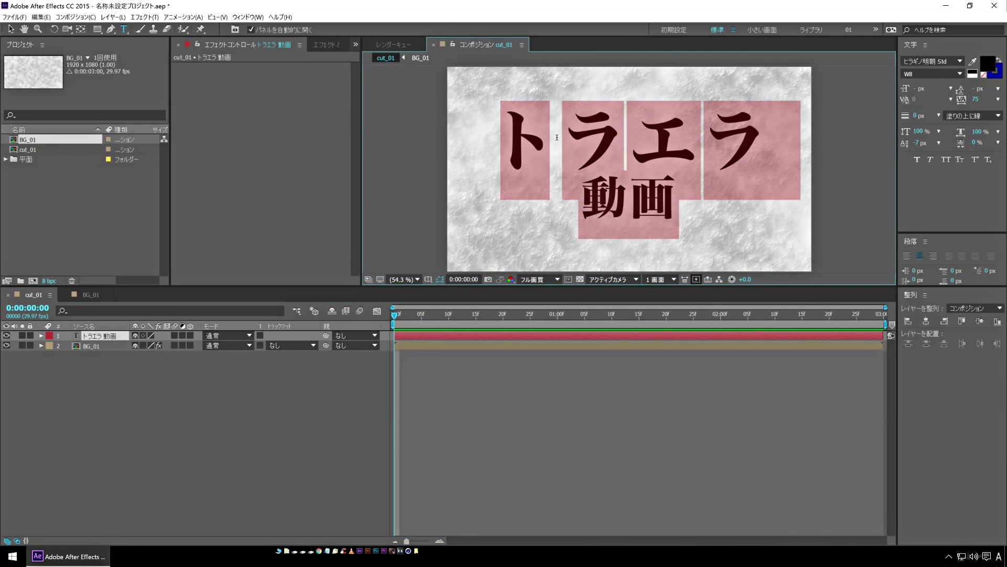
{"action": "left_click", "coordinate": [631, 139]}
{"action": "key", "text": "alt+Left"}
{"action": "key", "text": "alt+Left"}
{"action": "key", "text": "alt+Left"}
{"action": "key", "text": "alt+Left"}
{"action": "key", "text": "alt+Left"}
{"action": "key", "text": "alt+Left"}
{"action": "key", "text": "alt+Left"}
{"action": "key", "text": "alt+Left"}
{"action": "key", "text": "alt+Left"}
{"action": "key", "text": "alt+Left"}
{"action": "key", "text": "alt+Left"}
{"action": "key", "text": "alt+Left"}
{"action": "key", "text": "alt+Left"}
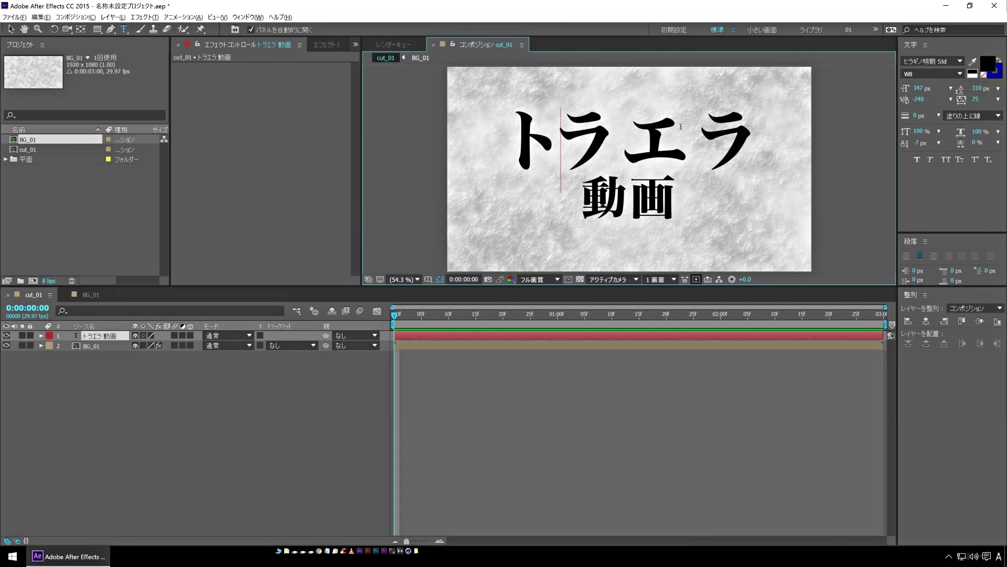
- Tighten the kerning between the second and third characters, ラ and エ, to -140
{"action": "key", "text": "Right"}
{"action": "key", "text": "alt+Left"}
{"action": "key", "text": "alt+Left"}
{"action": "key", "text": "alt+Left"}
{"action": "key", "text": "alt+Left"}
{"action": "key", "text": "alt+Left"}
{"action": "key", "text": "alt+Left"}
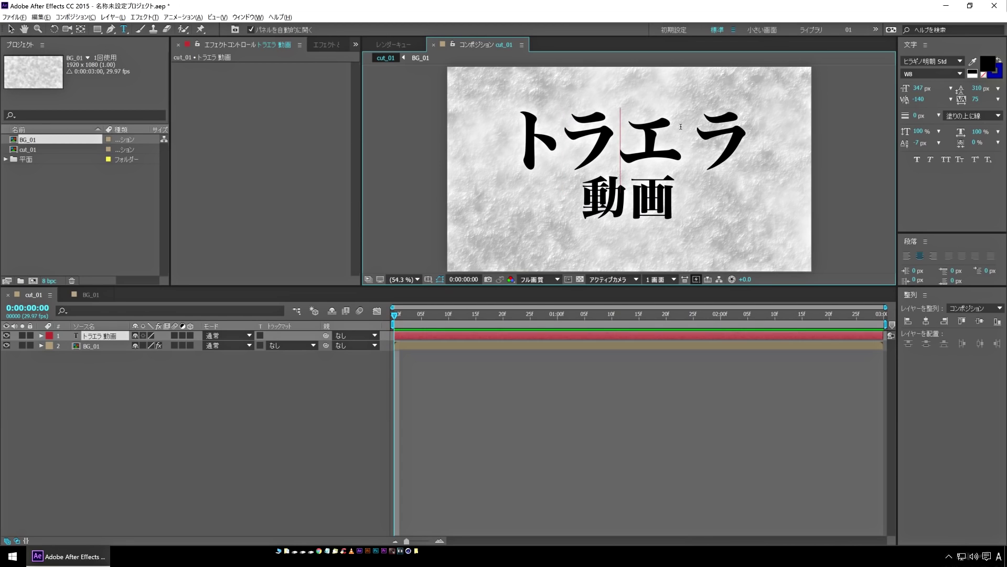
- Tighten the kerning between エ and the last ラ of the title's upper line
{"action": "key", "text": "Right"}
{"action": "key", "text": "alt+Left"}
{"action": "key", "text": "alt+Left"}
{"action": "key", "text": "alt+Left"}
{"action": "key", "text": "alt+Left"}
{"action": "key", "text": "alt+Left"}
{"action": "key", "text": "alt+Left"}
{"action": "key", "text": "alt+Left"}
{"action": "key", "text": "alt+Left"}
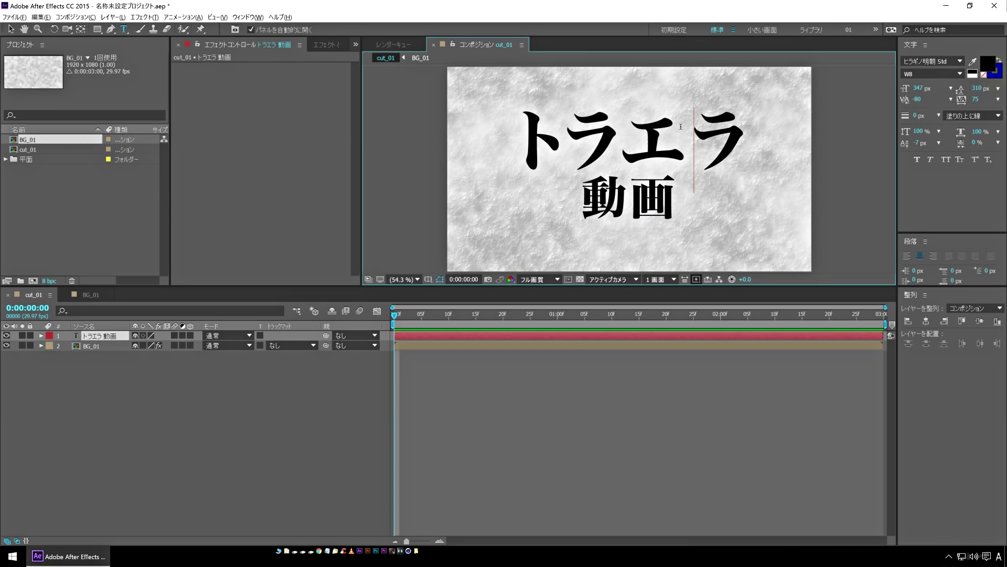
- Return to the gap between ト and the first ラ and tighten its kerning to -280
{"action": "key", "text": "Right"}
{"action": "key", "text": "Left"}
{"action": "key", "text": "Left"}
{"action": "key", "text": "Left"}
{"action": "key", "text": "alt+Left"}
{"action": "key", "text": "alt+Left"}
{"action": "key", "text": "alt+Left"}
{"action": "key", "text": "alt+Left"}
{"action": "key", "text": "alt+Left"}
{"action": "key", "text": "alt+Left"}
{"action": "key", "text": "alt+Left"}
{"action": "key", "text": "alt+Left"}
{"action": "key", "text": "alt+Left"}
{"action": "key", "text": "alt+Left"}
{"action": "key", "text": "alt+Left"}
{"action": "key", "text": "alt+Left"}
{"action": "key", "text": "alt+Left"}
{"action": "key", "text": "alt+Left"}
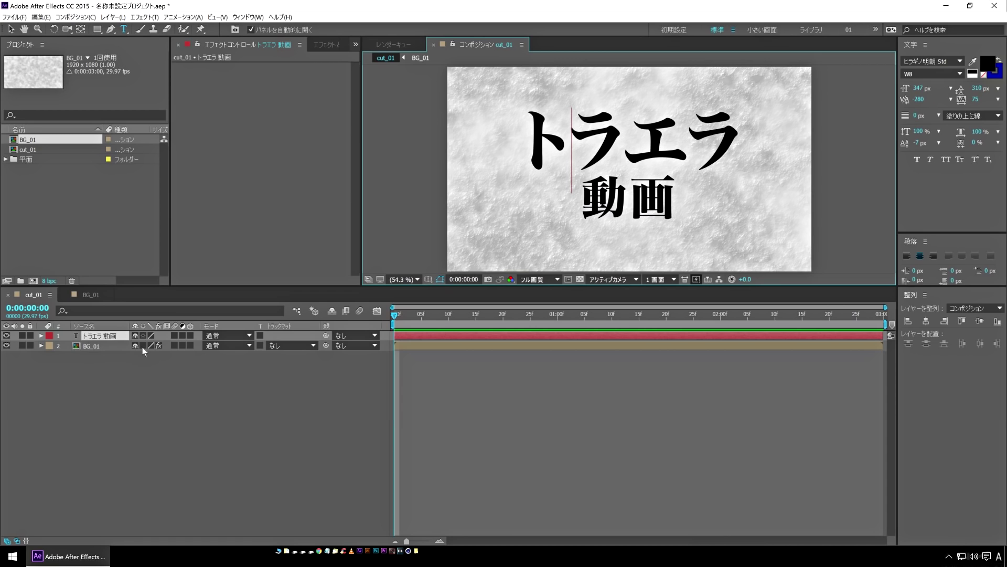
- Centre the kerned text layer horizontally and vertically in the composition
{"action": "left_click", "coordinate": [108, 338]}
{"action": "left_click", "coordinate": [927, 321]}
{"action": "left_click", "coordinate": [980, 321]}
{"action": "left_click", "coordinate": [157, 388]}
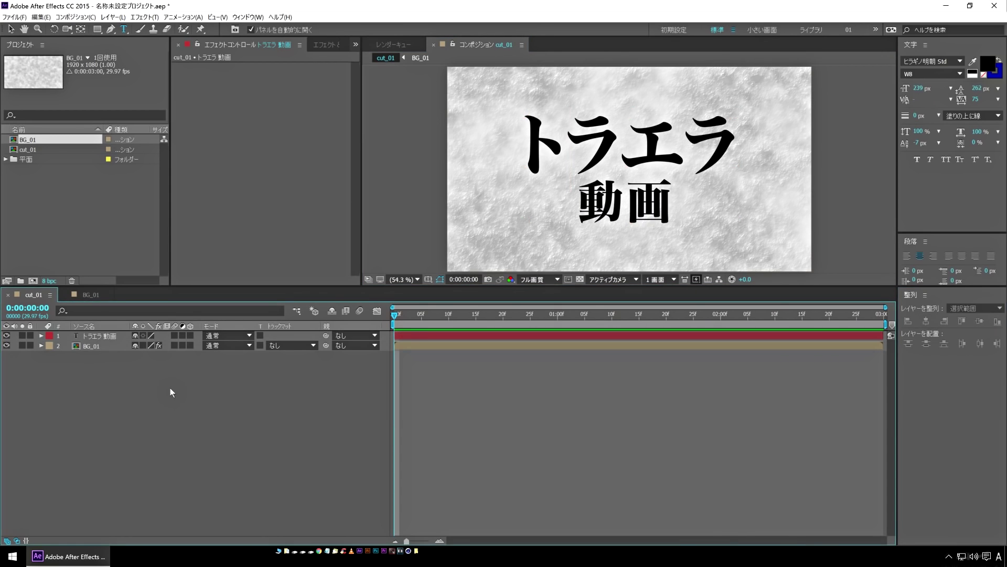
- Switch the timeline to layer names, scale the text layer to 122% and recentre it in the composition
{"action": "left_click", "coordinate": [104, 327]}
{"action": "left_click", "coordinate": [104, 335]}
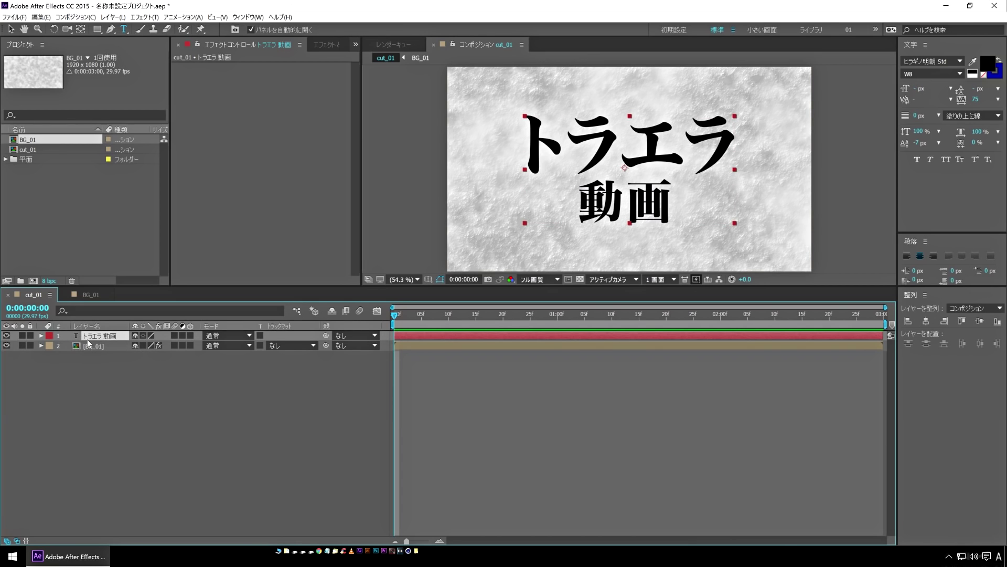
{"action": "key", "text": "s"}
{"action": "left_click_drag", "start_coordinate": [148, 345], "coordinate": [159, 346]}
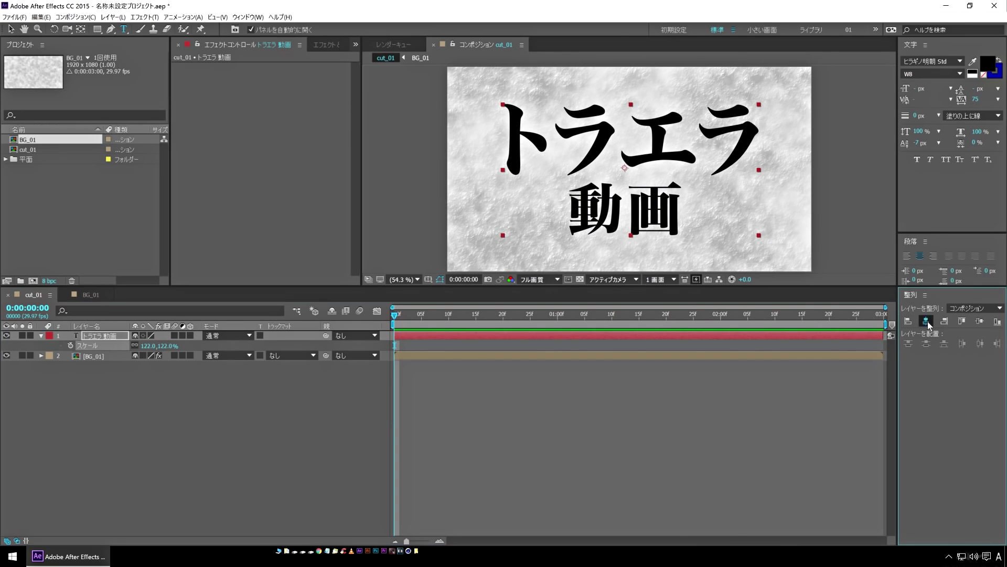
{"action": "left_click", "coordinate": [401, 436]}
{"action": "left_click", "coordinate": [83, 373]}
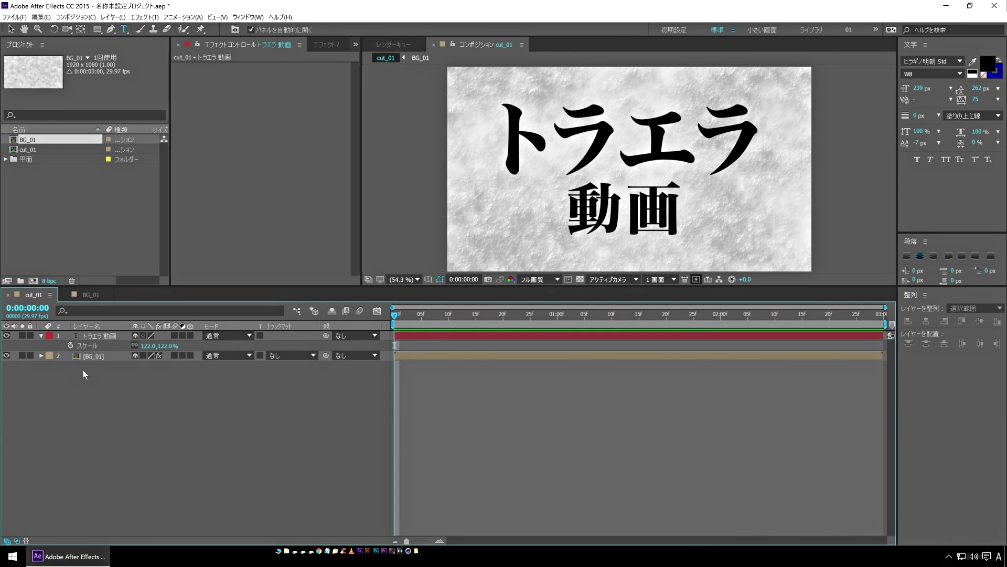
- Apply Fractal Noise to the text layer and set its contrast to 271
{"action": "left_click", "coordinate": [96, 337]}
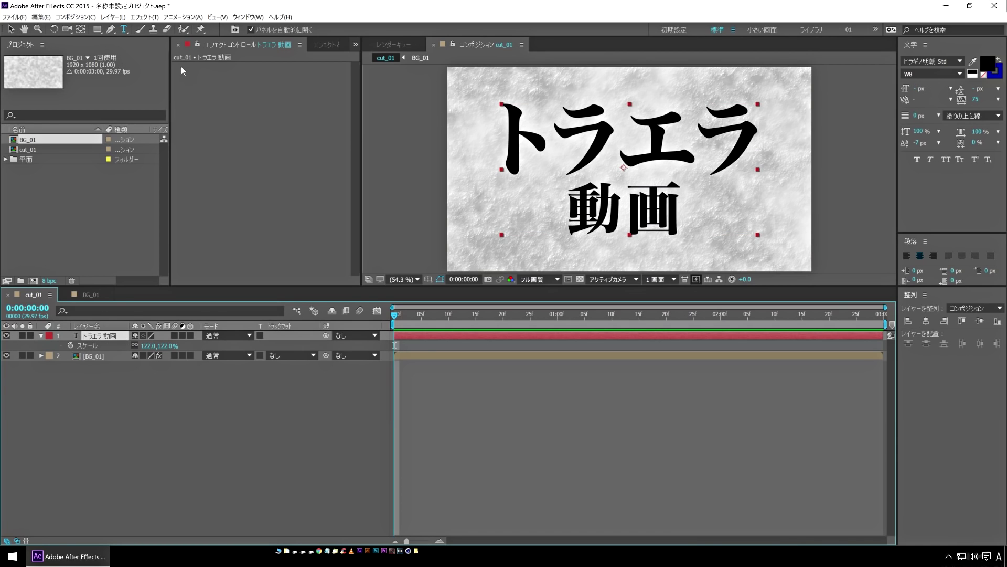
{"action": "left_click", "coordinate": [134, 18]}
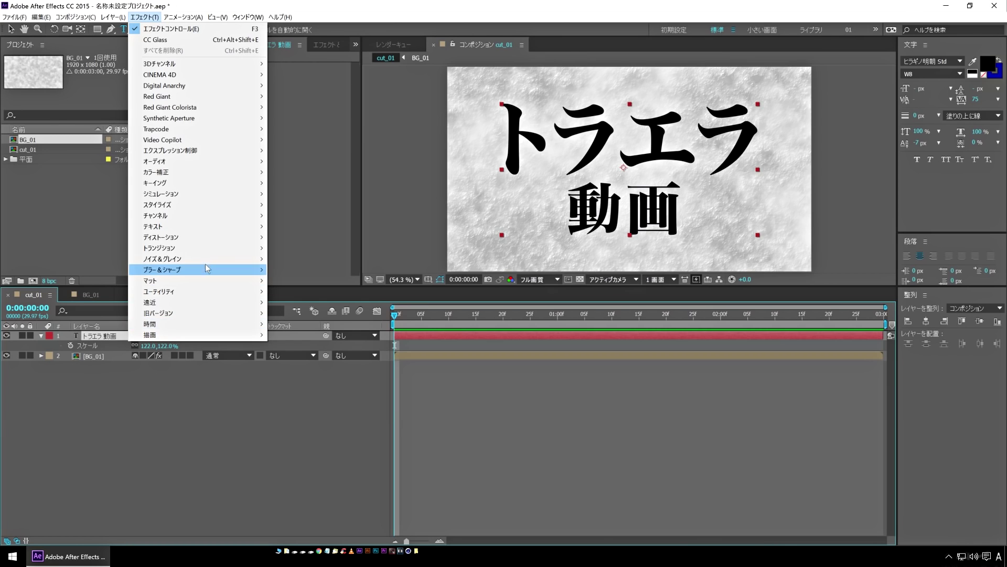
{"action": "mouse_move", "coordinate": [209, 264]}
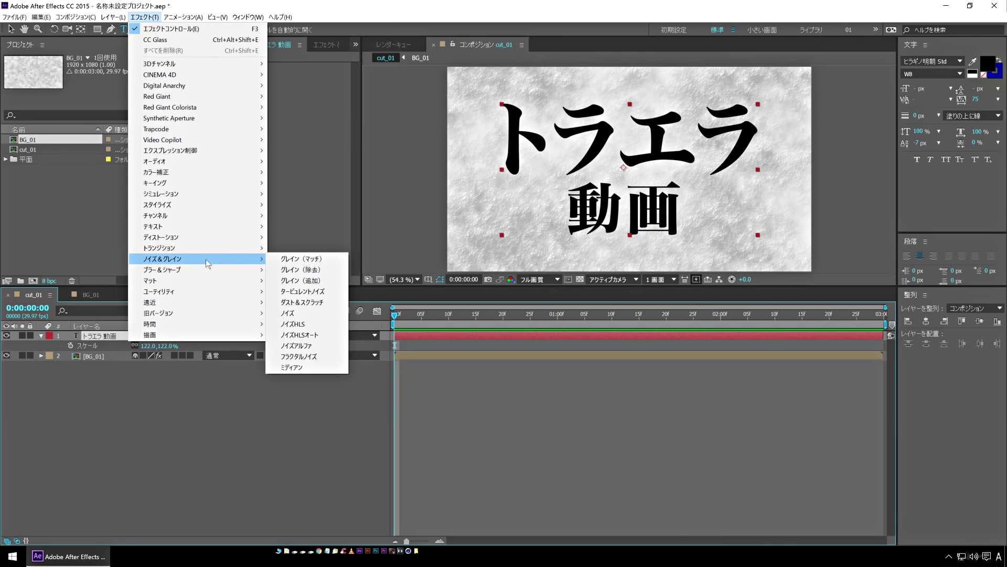
{"action": "left_click", "coordinate": [308, 356]}
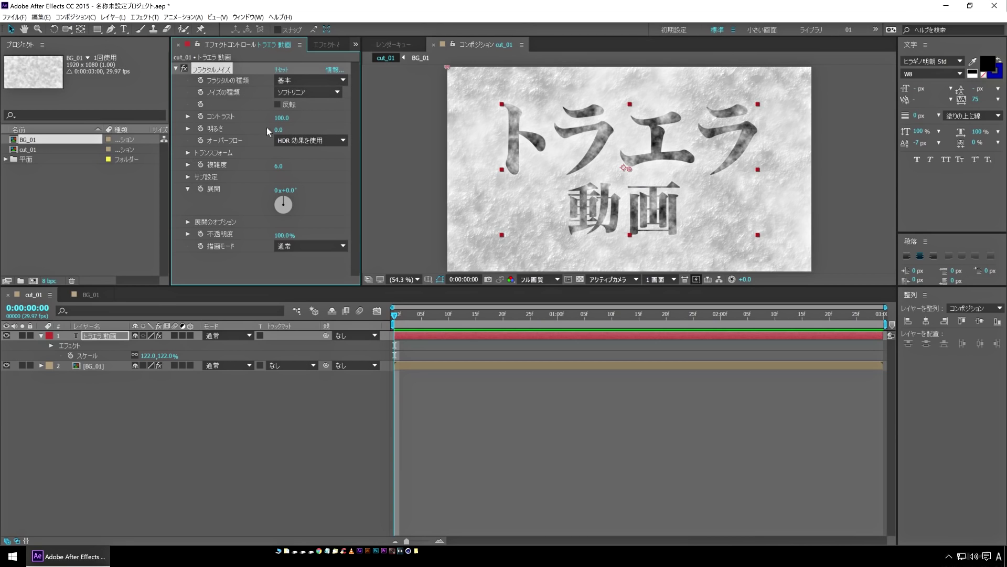
{"action": "left_click_drag", "start_coordinate": [312, 121], "coordinate": [368, 121]}
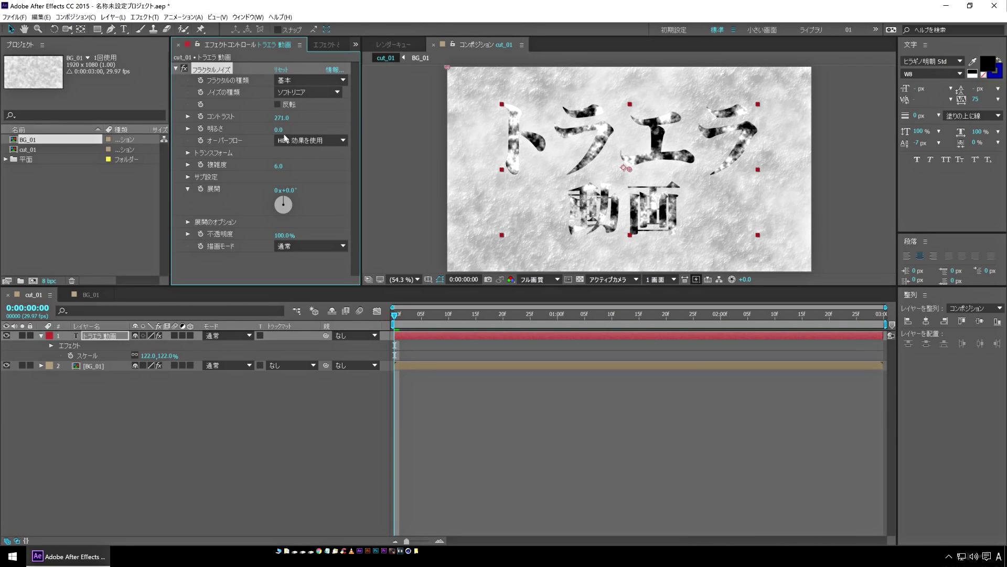
- Set the text's Fractal Noise brightness to -79 and its transform scale to 8
{"action": "left_click_drag", "start_coordinate": [279, 130], "coordinate": [253, 129]}
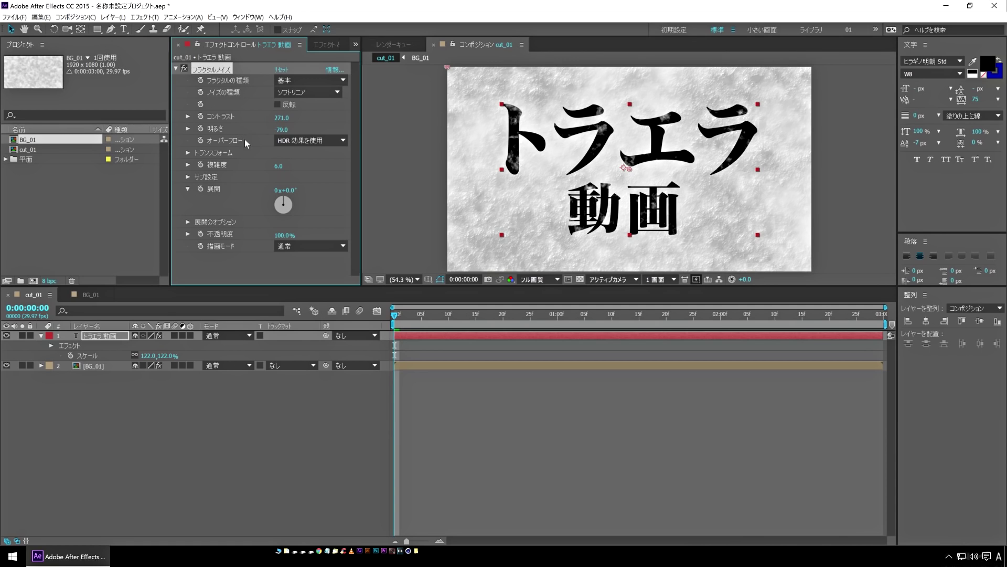
{"action": "left_click", "coordinate": [187, 152]}
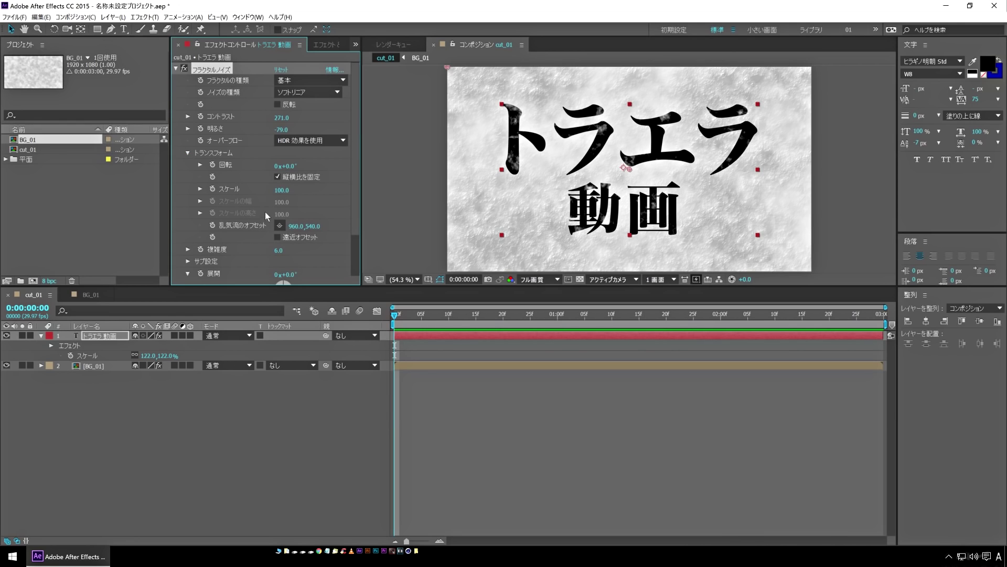
{"action": "left_click_drag", "start_coordinate": [270, 193], "coordinate": [239, 200]}
{"action": "left_click", "coordinate": [251, 417]}
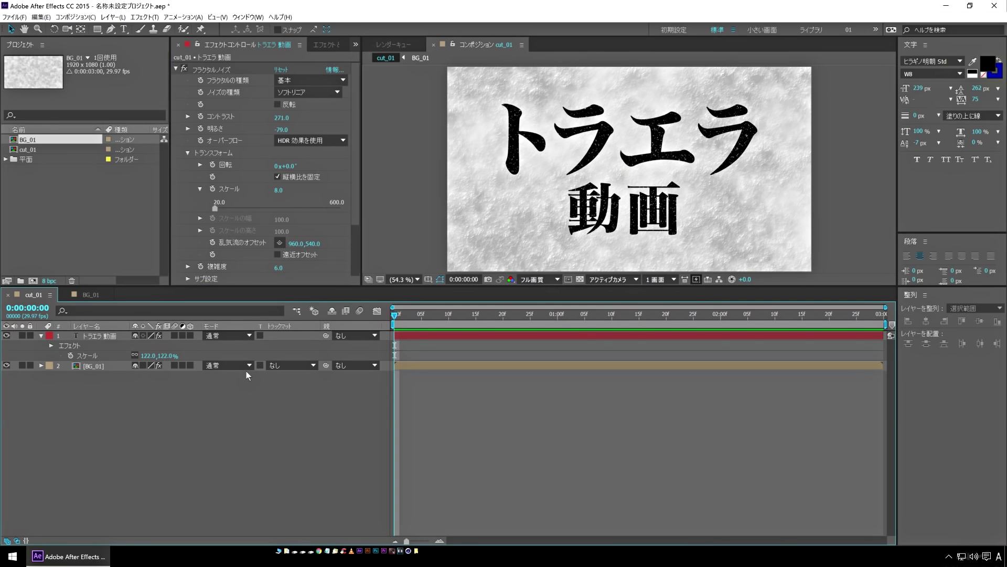
- Collapse the text layer's effect and properties, then precompose the layer as text_01 with all attributes moved into the new composition
{"action": "left_click", "coordinate": [96, 334]}
{"action": "left_click", "coordinate": [177, 68]}
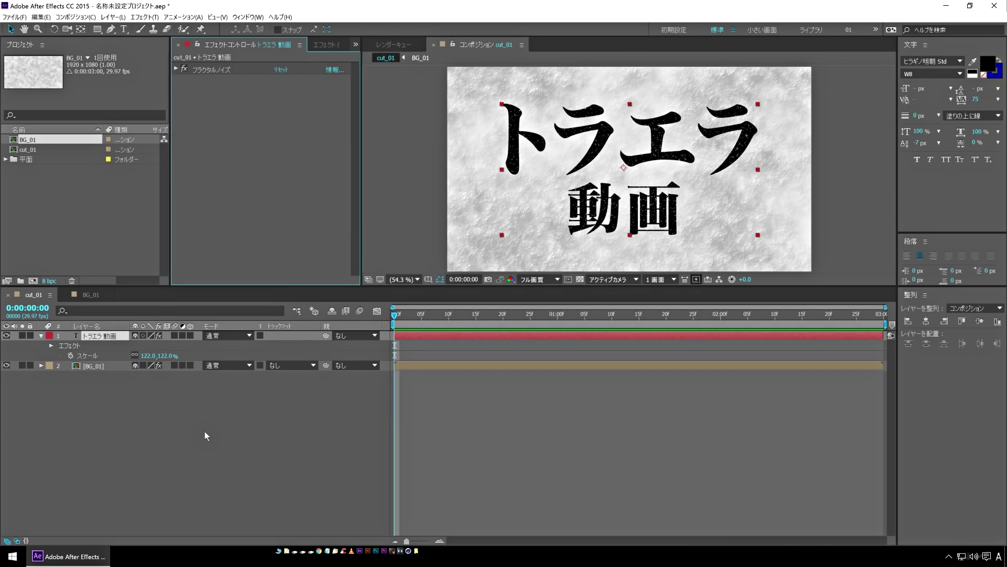
{"action": "left_click", "coordinate": [94, 337]}
{"action": "key", "text": "u"}
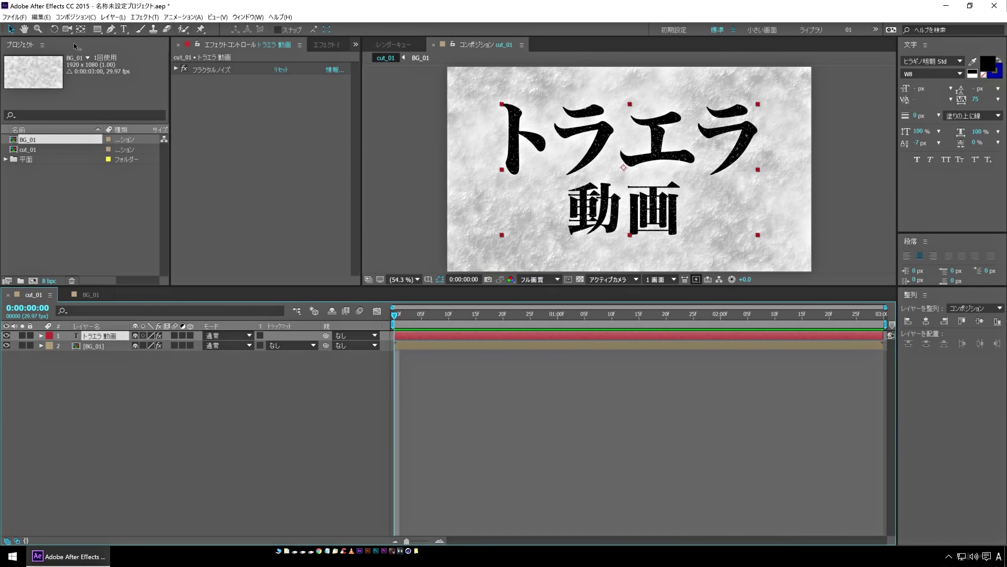
{"action": "left_click", "coordinate": [113, 16]}
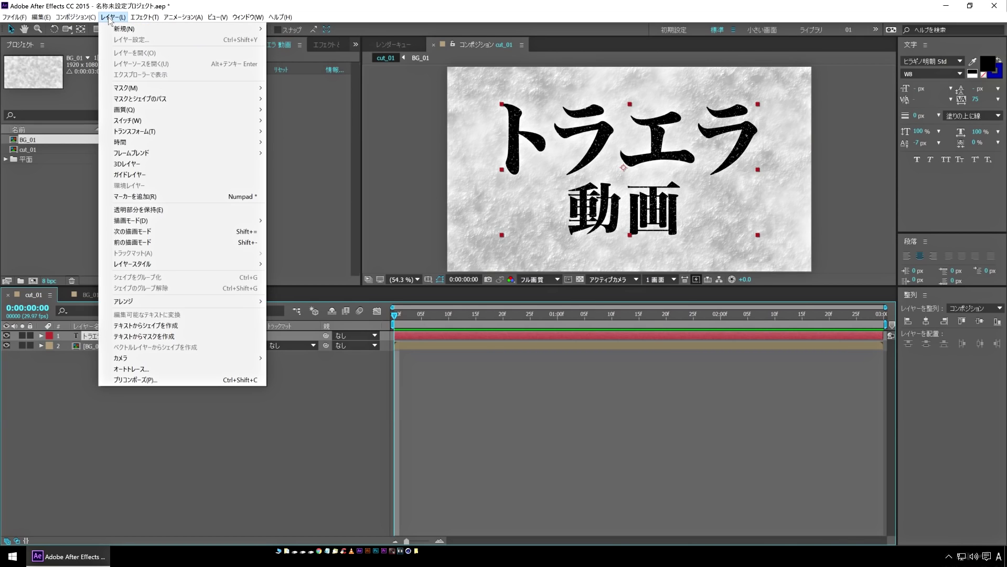
{"action": "left_click", "coordinate": [152, 380]}
{"action": "type", "text": "text_01"}
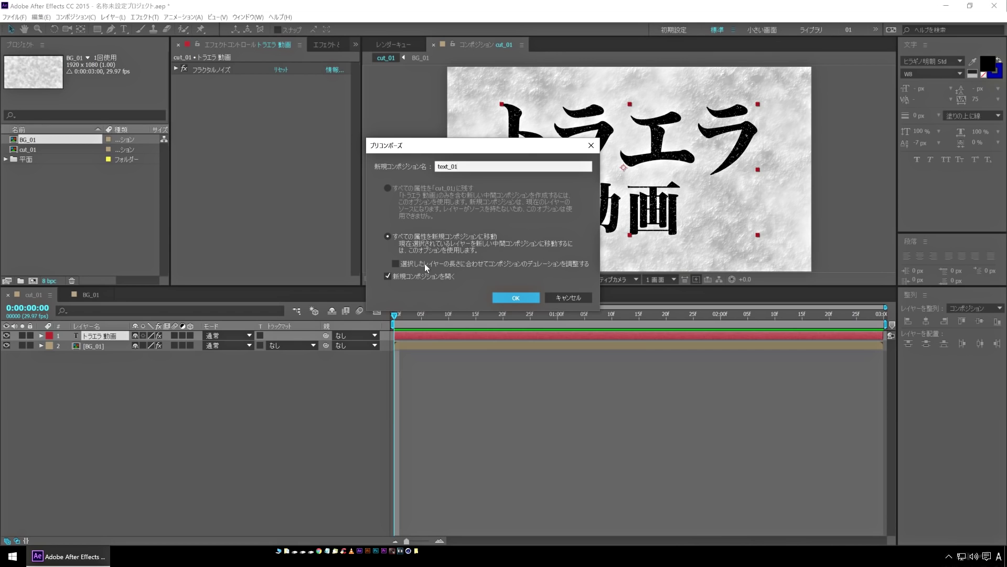
{"action": "left_click", "coordinate": [517, 298]}
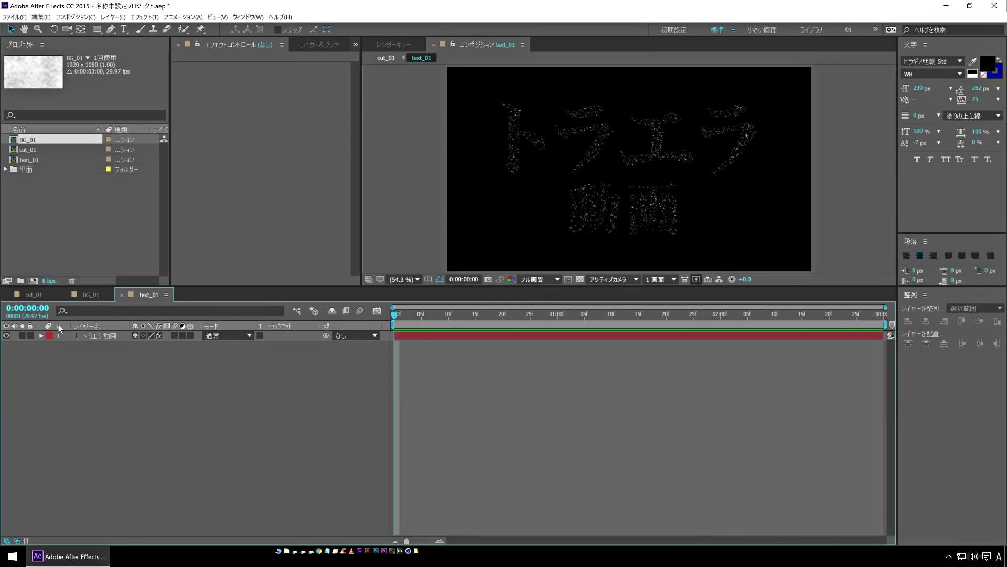
- Return to the cut_01 composition and apply the Bevel Alpha effect to the text_01 layer
{"action": "left_click", "coordinate": [97, 335]}
{"action": "left_click", "coordinate": [38, 293]}
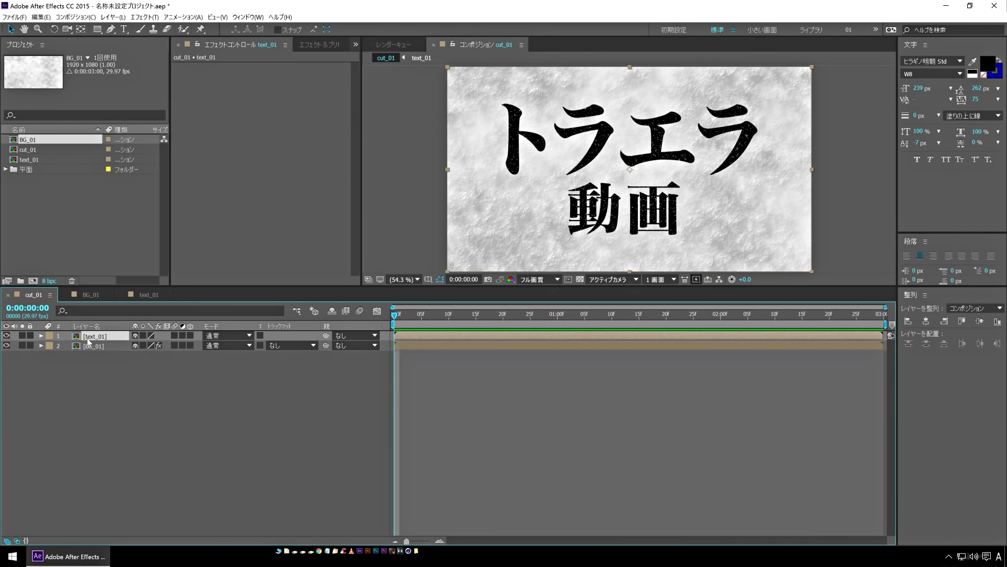
{"action": "left_click", "coordinate": [7, 335]}
{"action": "left_click", "coordinate": [7, 335]}
{"action": "right_click", "coordinate": [230, 123]}
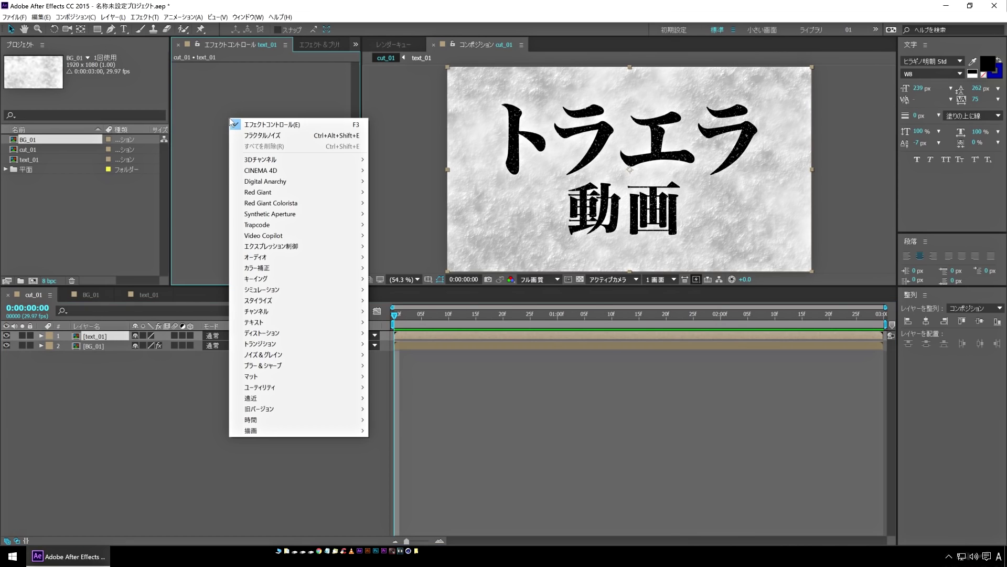
{"action": "mouse_move", "coordinate": [288, 401]}
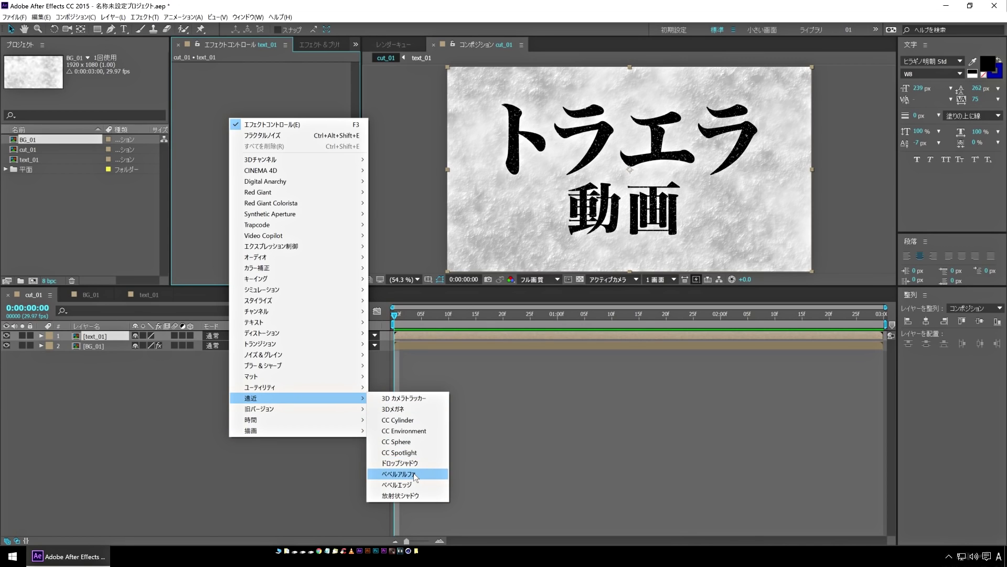
{"action": "left_click", "coordinate": [414, 474]}
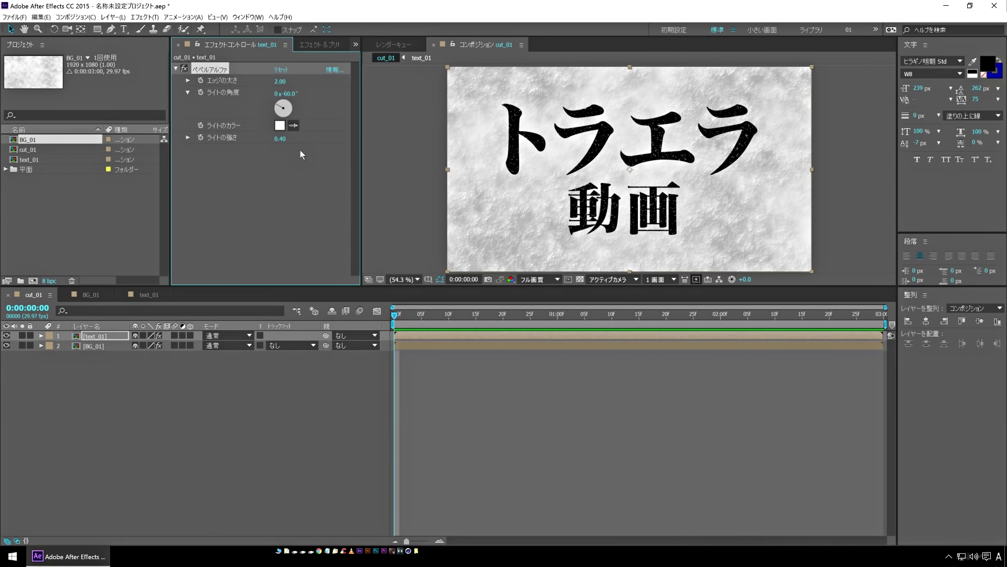
- Set the Bevel Alpha light intensity to 1.00 and edge thickness to 2.40, soloing text_01 temporarily to judge the edges
{"action": "left_click_drag", "start_coordinate": [299, 140], "coordinate": [472, 144]}
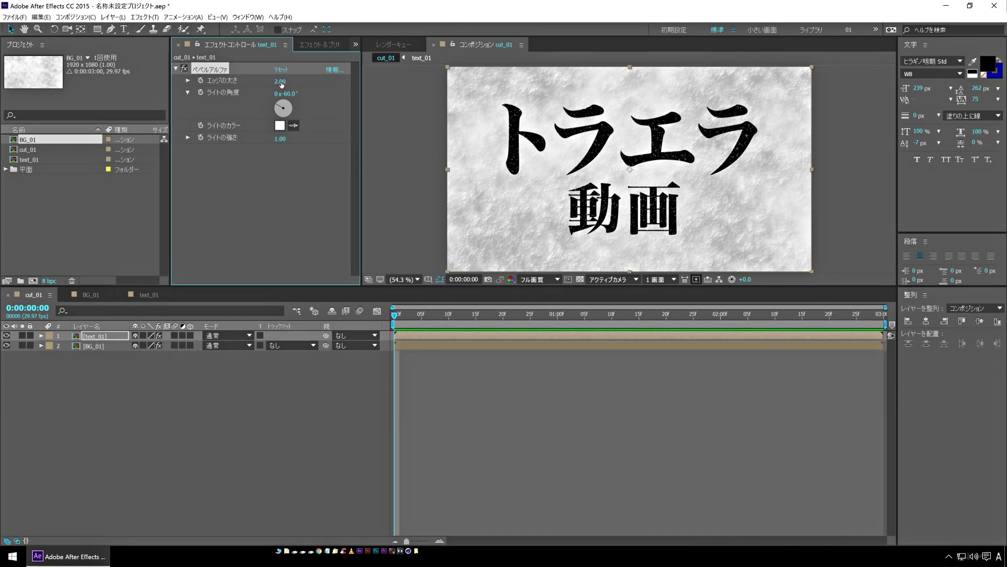
{"action": "left_click_drag", "start_coordinate": [299, 82], "coordinate": [296, 104]}
{"action": "left_click", "coordinate": [22, 335]}
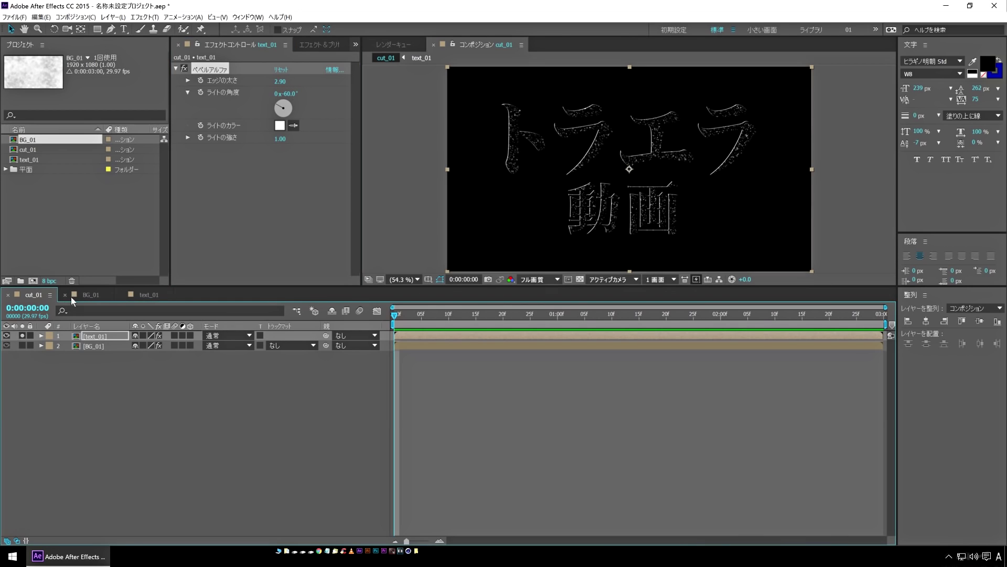
{"action": "left_click_drag", "start_coordinate": [263, 82], "coordinate": [250, 83]}
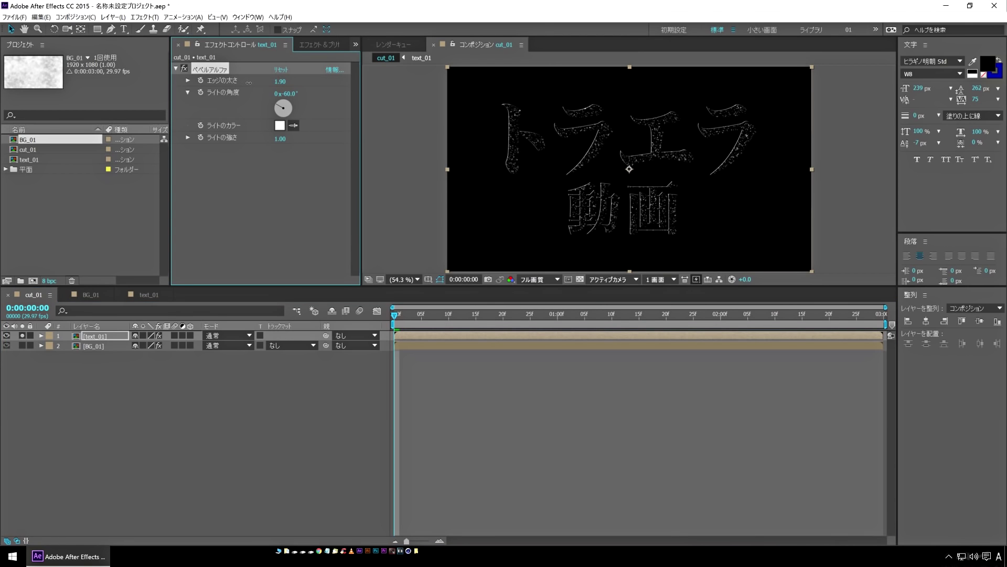
{"action": "left_click_drag", "start_coordinate": [252, 82], "coordinate": [255, 82]}
{"action": "left_click", "coordinate": [22, 335]}
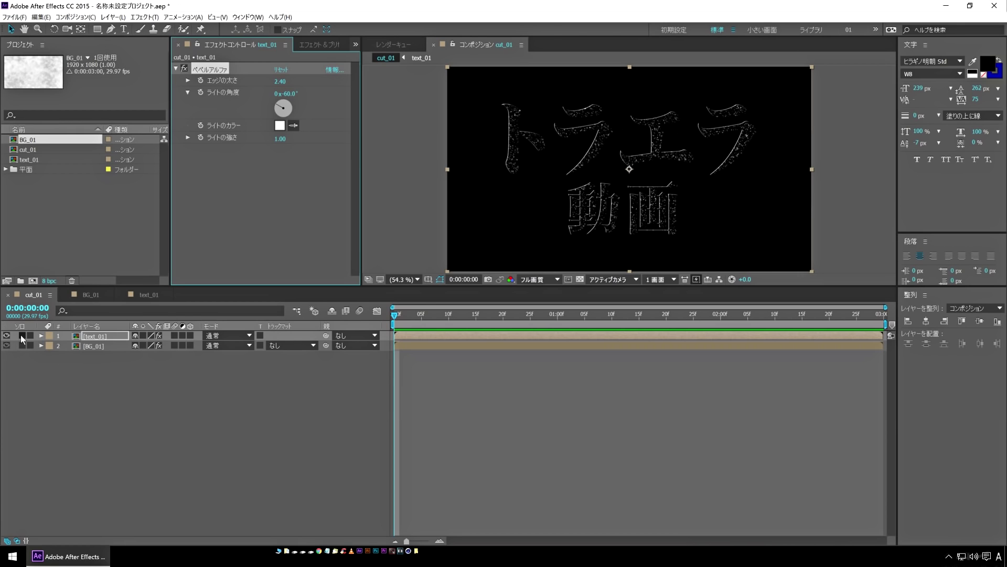
- Apply CC Light Sweep to text_01 and set its light color to the brownish orange A45B19
{"action": "right_click", "coordinate": [215, 179]}
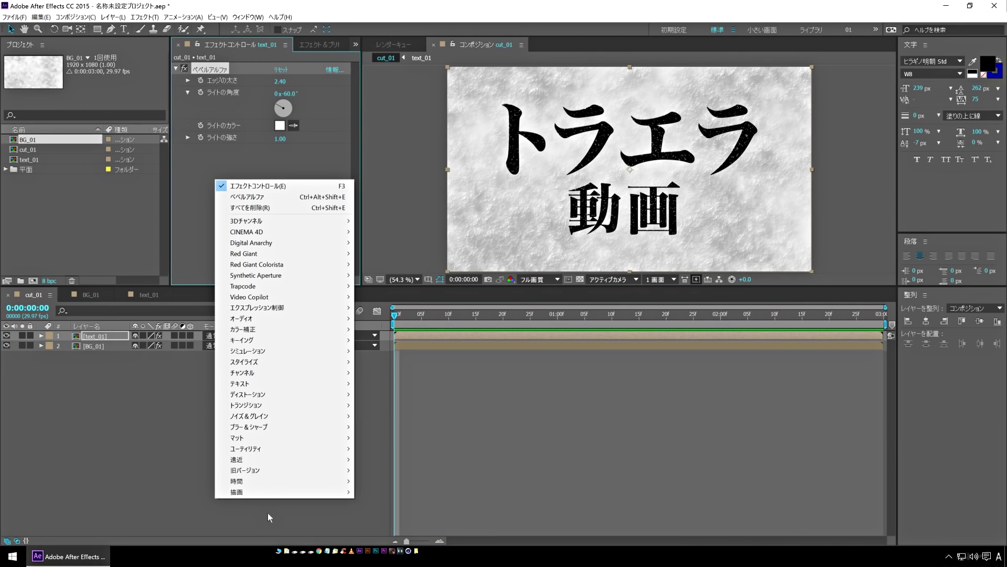
{"action": "mouse_move", "coordinate": [288, 495]}
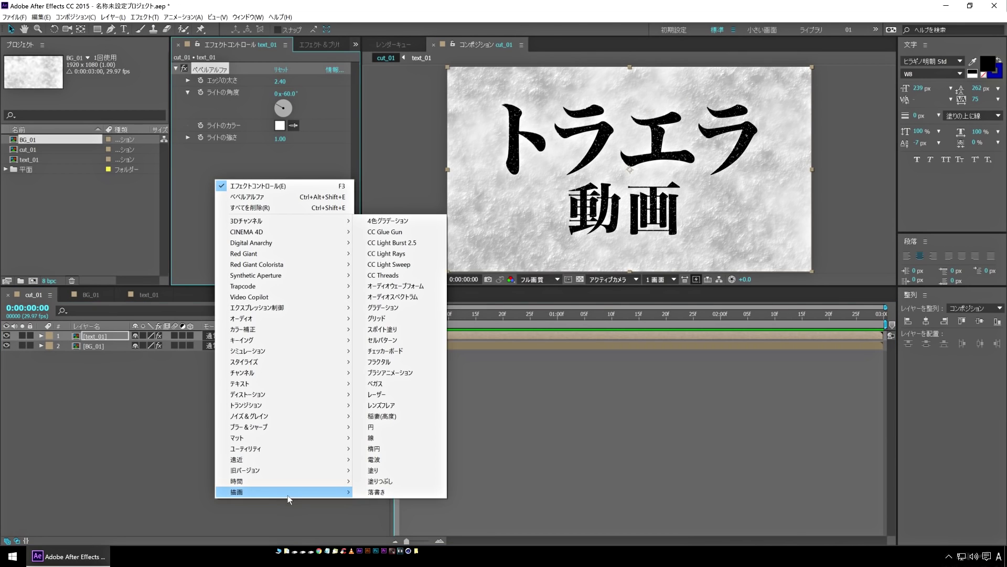
{"action": "left_click", "coordinate": [424, 263]}
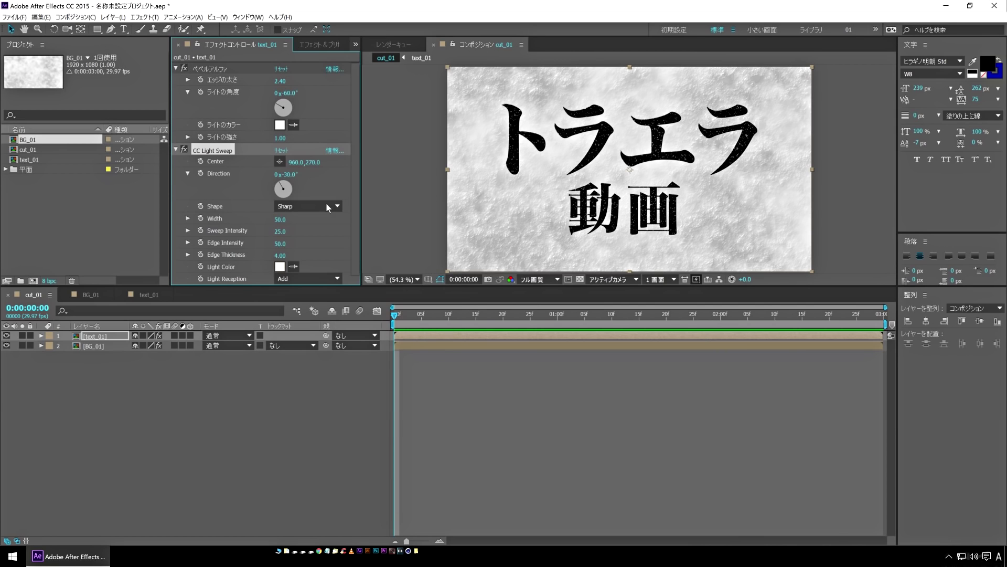
{"action": "left_click", "coordinate": [280, 267]}
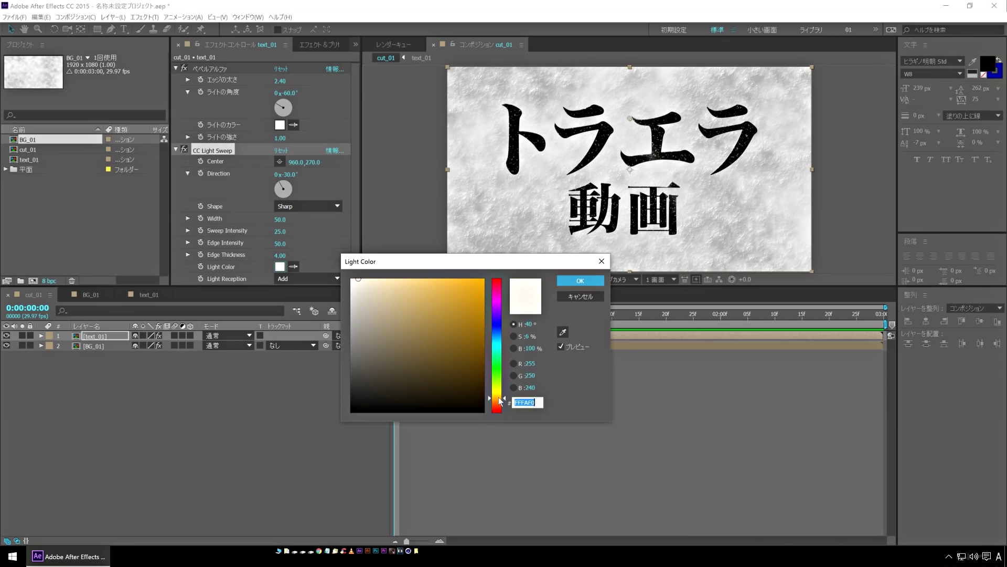
{"action": "left_click", "coordinate": [499, 402]}
{"action": "mouse_move", "coordinate": [449, 340]}
{"action": "left_mouse_down"}
{"action": "mouse_move", "coordinate": [463, 319]}
{"action": "mouse_move", "coordinate": [467, 327]}
{"action": "mouse_move", "coordinate": [462, 320]}
{"action": "left_mouse_up"}
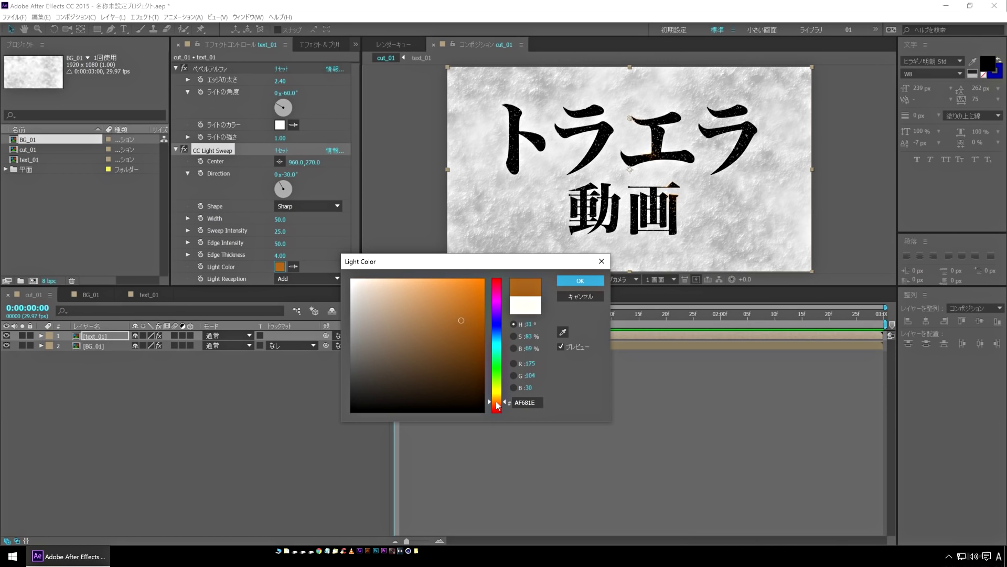
{"action": "left_click", "coordinate": [468, 330]}
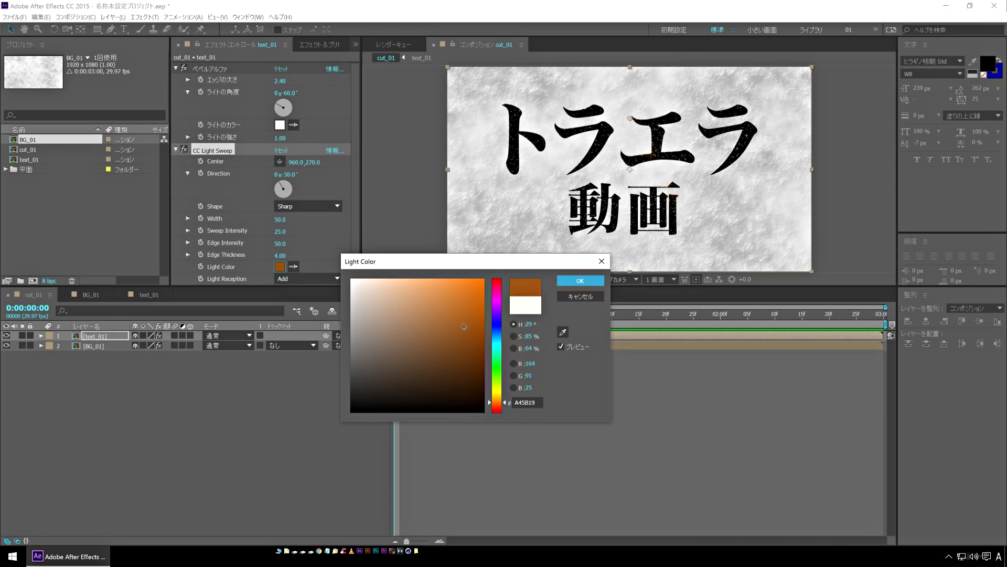
{"action": "left_click", "coordinate": [581, 281]}
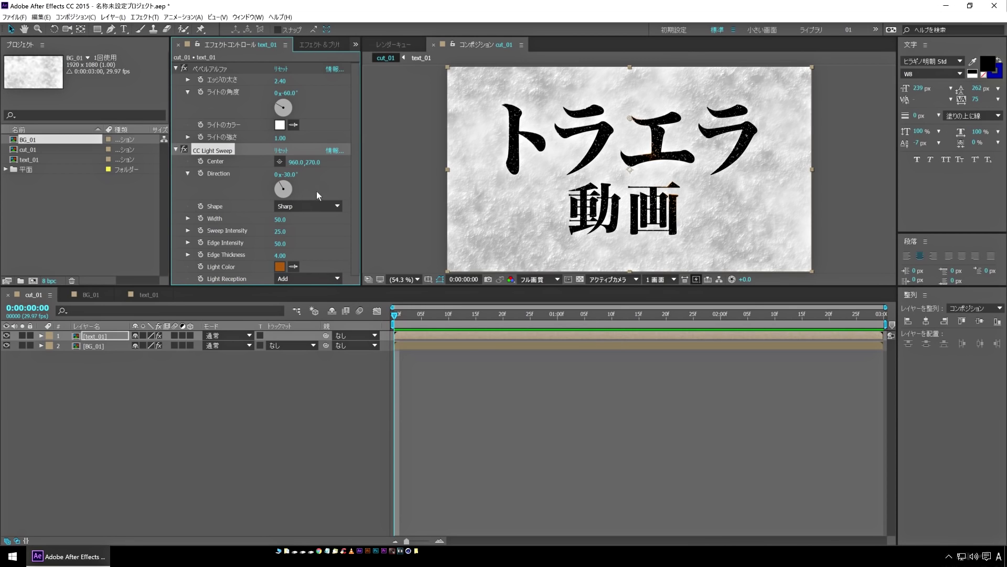
- Set the light sweep's width to 146, sweep intensity to 87 and horizontal center to 718
{"action": "left_click_drag", "start_coordinate": [336, 215], "coordinate": [300, 211]}
{"action": "mouse_move", "coordinate": [287, 231]}
{"action": "left_mouse_down"}
{"action": "mouse_move", "coordinate": [320, 234]}
{"action": "mouse_move", "coordinate": [274, 218]}
{"action": "left_mouse_up"}
{"action": "left_click_drag", "start_coordinate": [289, 162], "coordinate": [172, 169]}
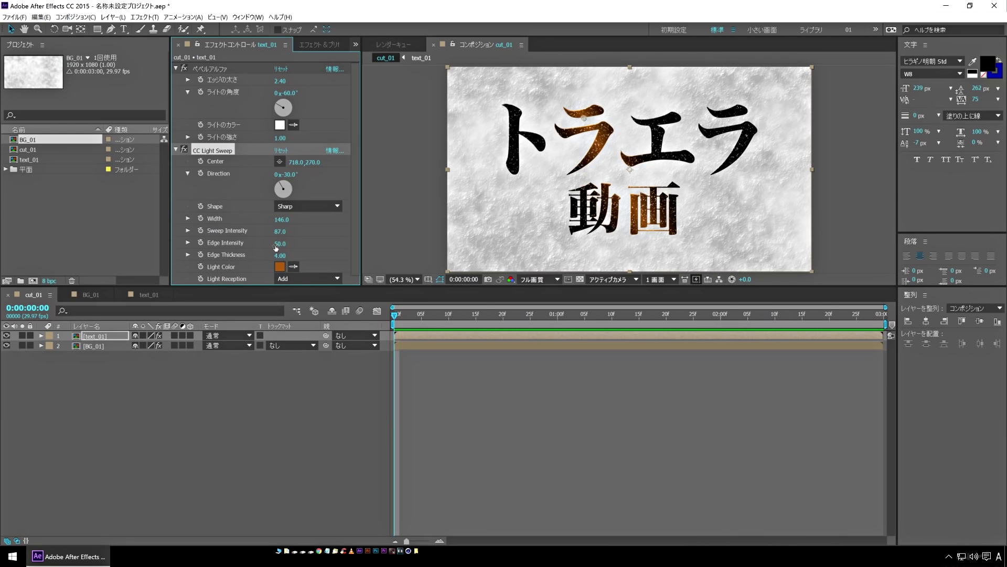
- Soften the light sweep with edge intensity 0, edge thickness 0.10, sweep intensity 38 and horizontal center 686
{"action": "left_click_drag", "start_coordinate": [279, 244], "coordinate": [136, 283]}
{"action": "left_click_drag", "start_coordinate": [280, 256], "coordinate": [3, 295]}
{"action": "mouse_move", "coordinate": [267, 231]}
{"action": "left_mouse_down"}
{"action": "mouse_move", "coordinate": [253, 232]}
{"action": "mouse_move", "coordinate": [261, 235]}
{"action": "left_mouse_up"}
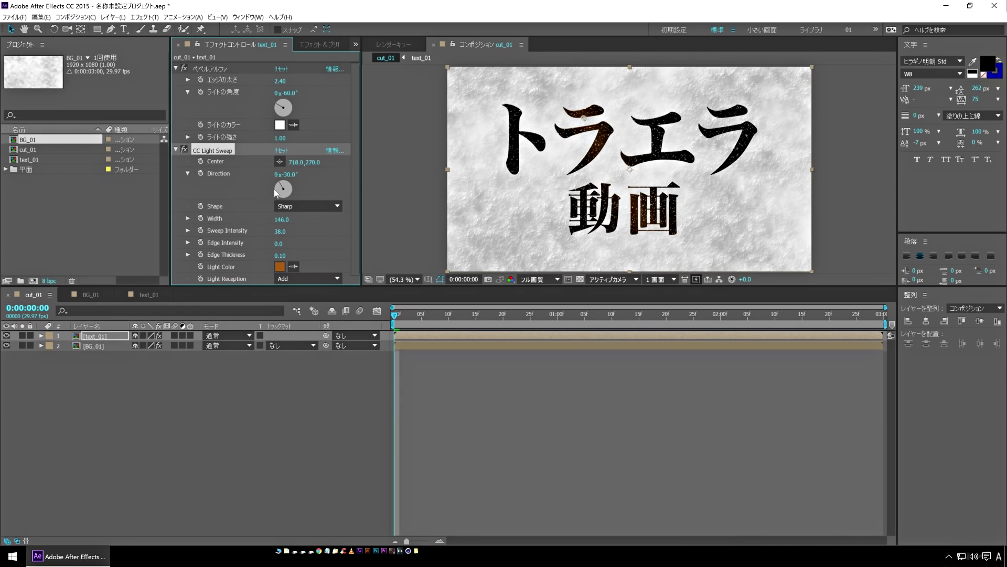
{"action": "left_click_drag", "start_coordinate": [295, 162], "coordinate": [280, 162]}
{"action": "left_click", "coordinate": [251, 472]}
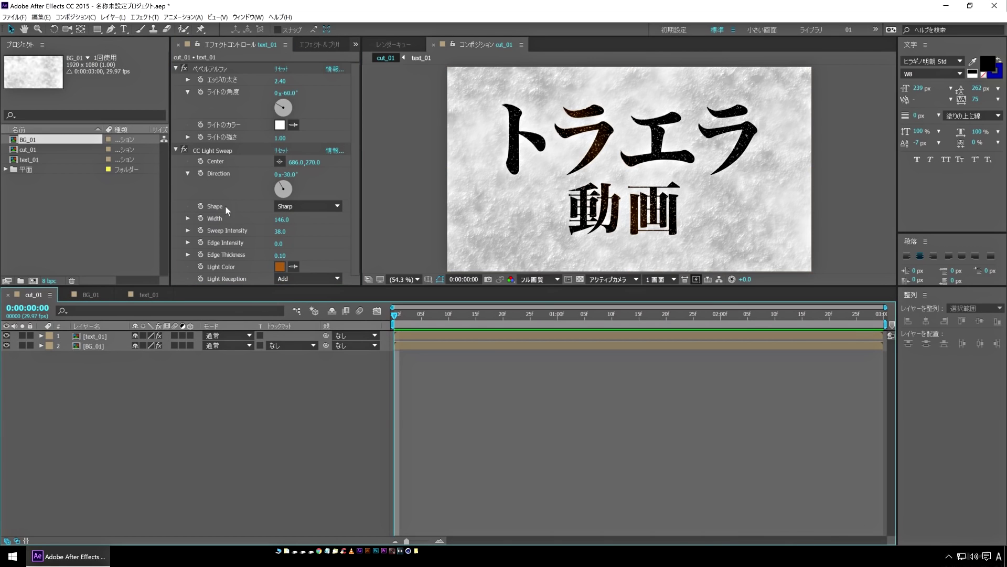
- Collapse the two existing effects on text_01 and add a Drop Shadow effect to the layer
{"action": "left_click", "coordinate": [174, 68]}
{"action": "left_click", "coordinate": [176, 68]}
{"action": "left_click", "coordinate": [176, 81]}
{"action": "right_click", "coordinate": [221, 136]}
{"action": "left_click", "coordinate": [88, 336]}
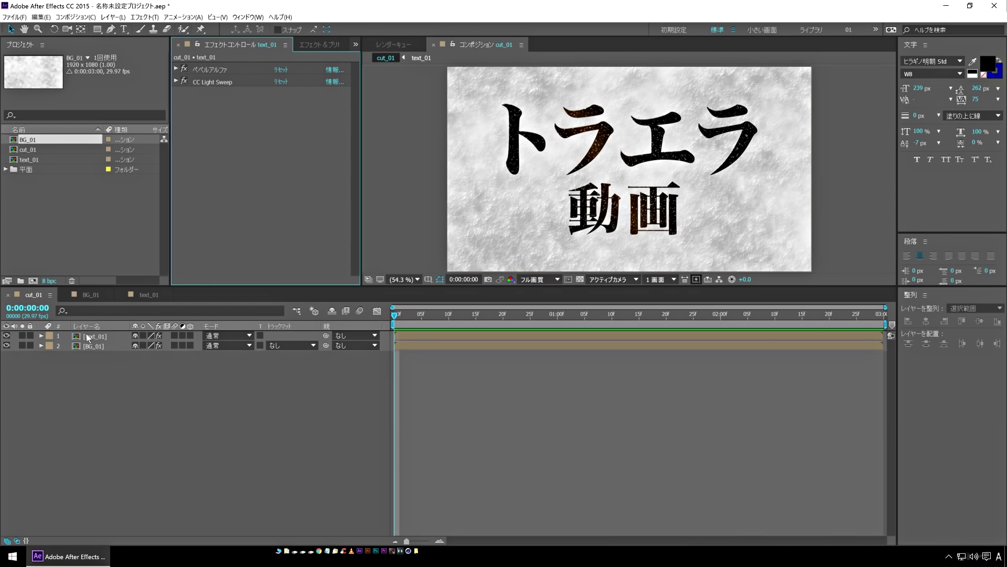
{"action": "right_click", "coordinate": [197, 130]}
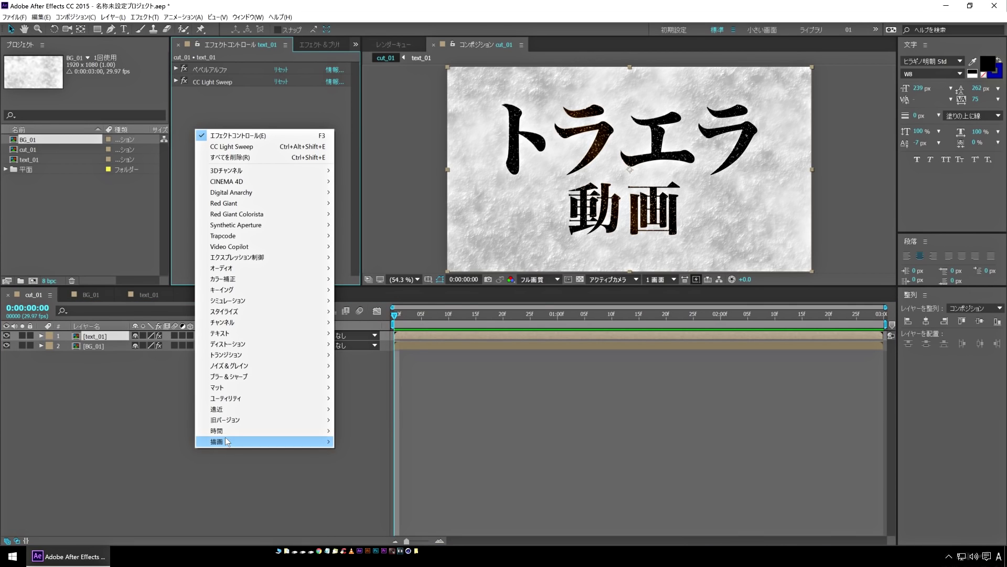
{"action": "mouse_move", "coordinate": [240, 408]}
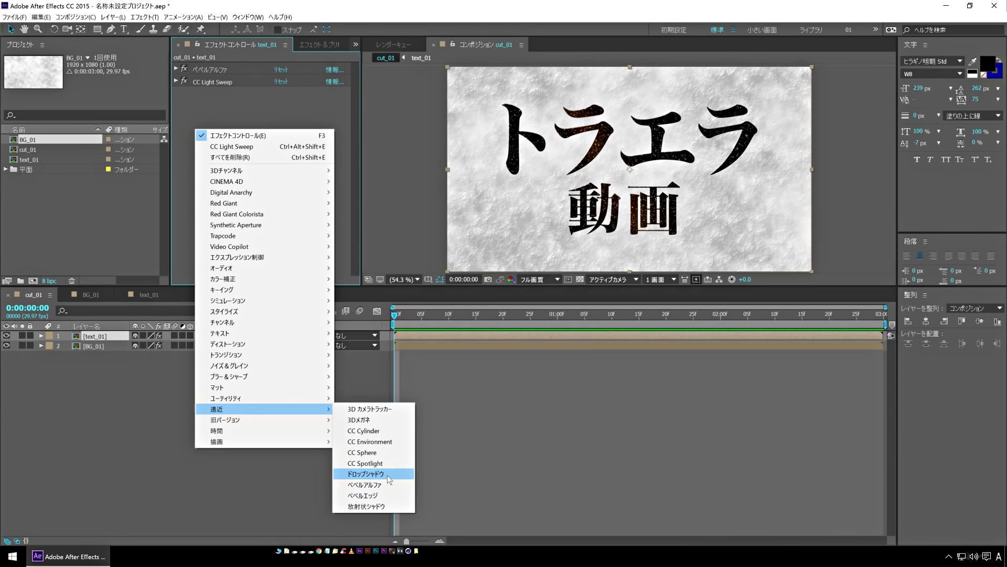
{"action": "left_click", "coordinate": [367, 473]}
- Set the drop shadow's direction to 190°, softness to 50 and distance to 37
{"action": "left_click_drag", "start_coordinate": [278, 162], "coordinate": [296, 164]}
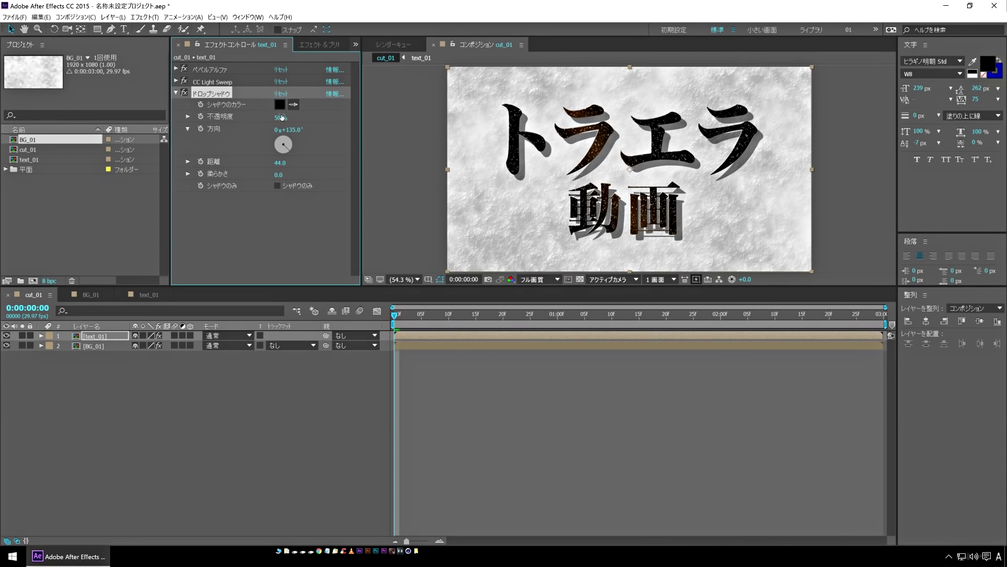
{"action": "left_click_drag", "start_coordinate": [289, 130], "coordinate": [319, 129]}
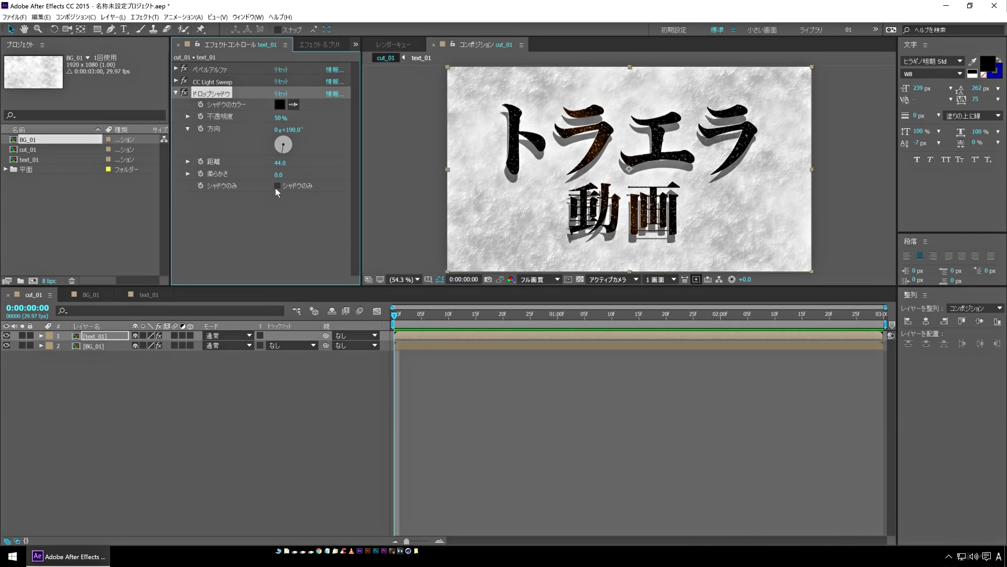
{"action": "left_click_drag", "start_coordinate": [297, 176], "coordinate": [309, 176]}
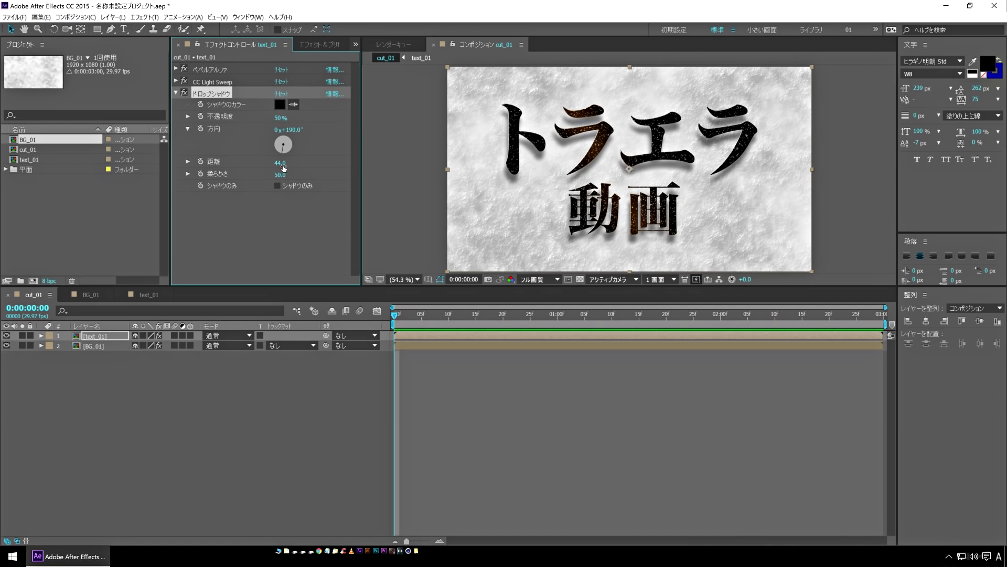
{"action": "left_click_drag", "start_coordinate": [277, 163], "coordinate": [273, 163]}
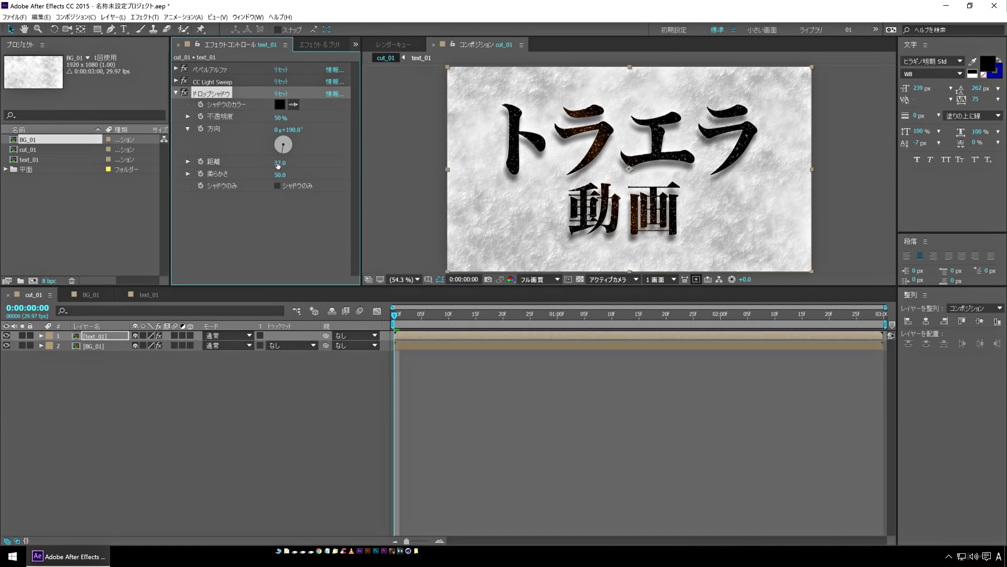
{"action": "left_click", "coordinate": [239, 407]}
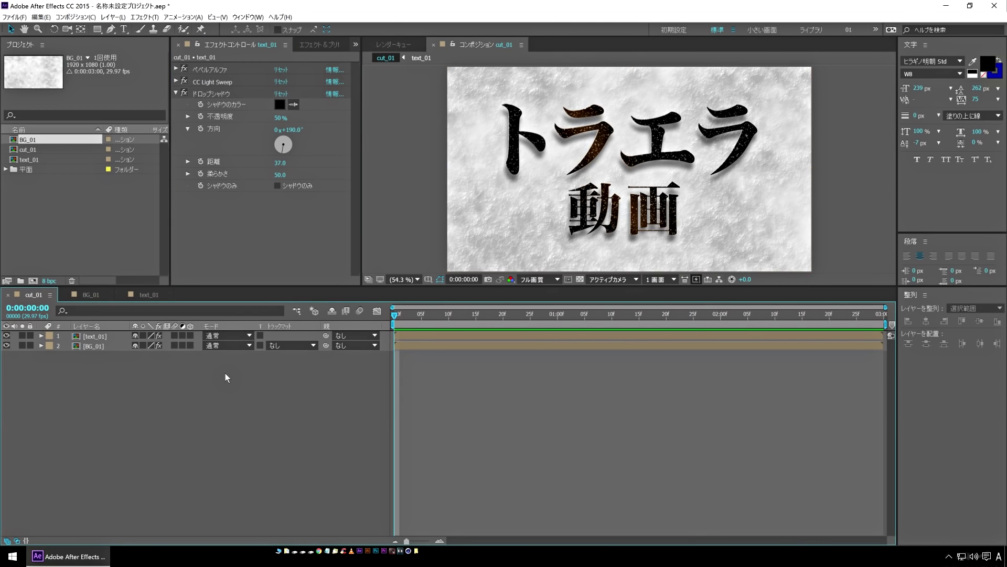
- Create a black 1920 × 1080 px solid named snow_01 in the cut_01 composition
{"action": "right_click", "coordinate": [112, 371]}
{"action": "mouse_move", "coordinate": [162, 378]}
{"action": "left_click", "coordinate": [314, 402]}
{"action": "left_click", "coordinate": [477, 332]}
{"action": "left_click_drag", "start_coordinate": [477, 332], "coordinate": [328, 442]}
{"action": "left_click", "coordinate": [579, 281]}
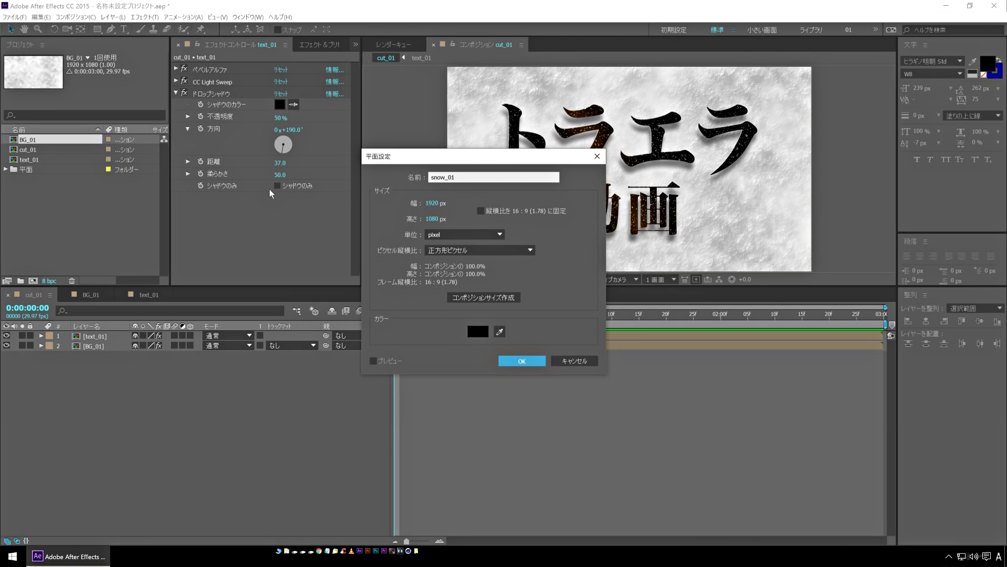
{"action": "left_click", "coordinate": [526, 362]}
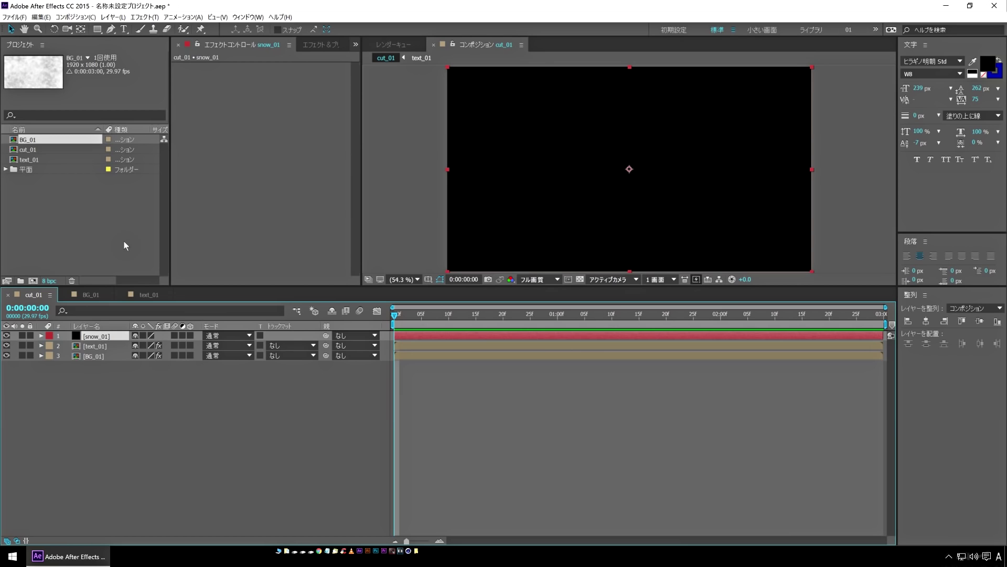
- Apply the CC Snowfall simulation effect to the snow_01 layer
{"action": "left_click", "coordinate": [143, 17]}
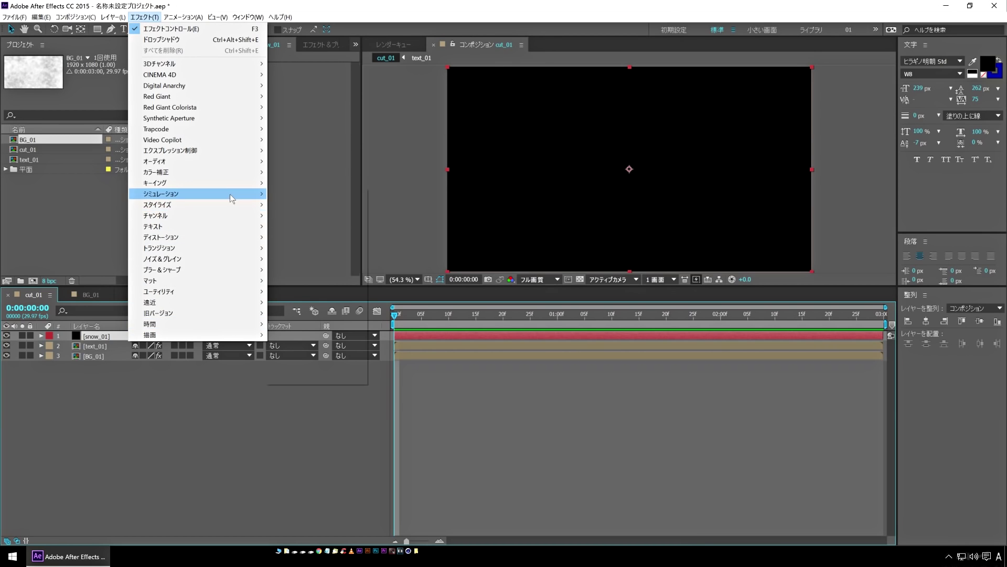
{"action": "mouse_move", "coordinate": [229, 193]}
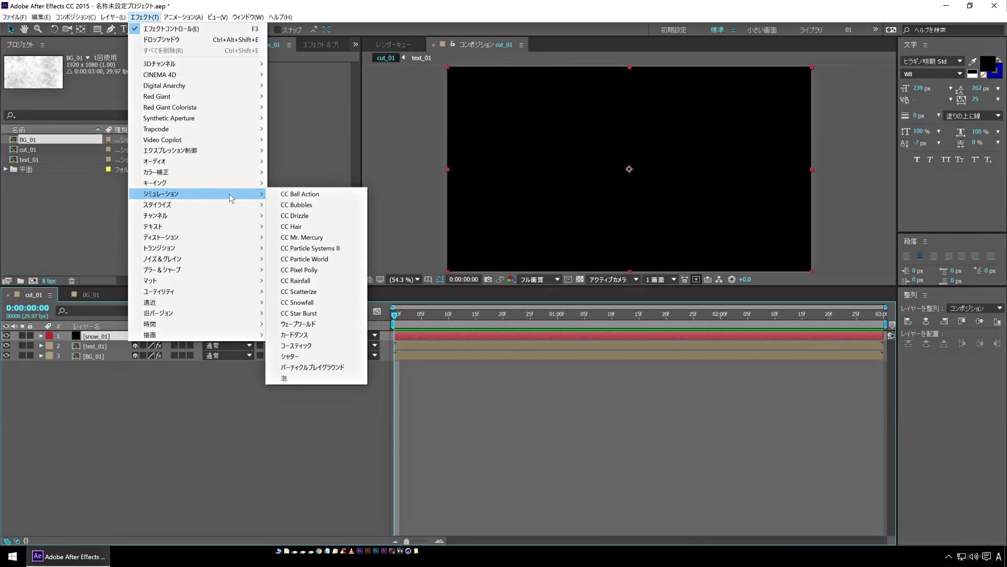
{"action": "left_click", "coordinate": [326, 302]}
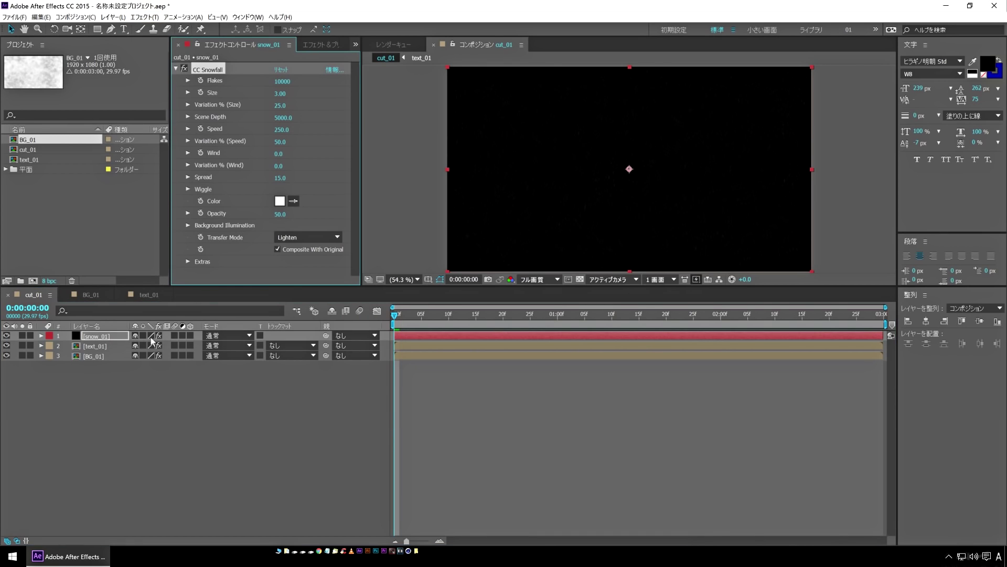
- Set the snow_01 layer's blending mode to Screen (スクリーン) and check a frame around 0:00:00:21
{"action": "left_click", "coordinate": [210, 335]}
{"action": "left_click", "coordinate": [307, 256]}
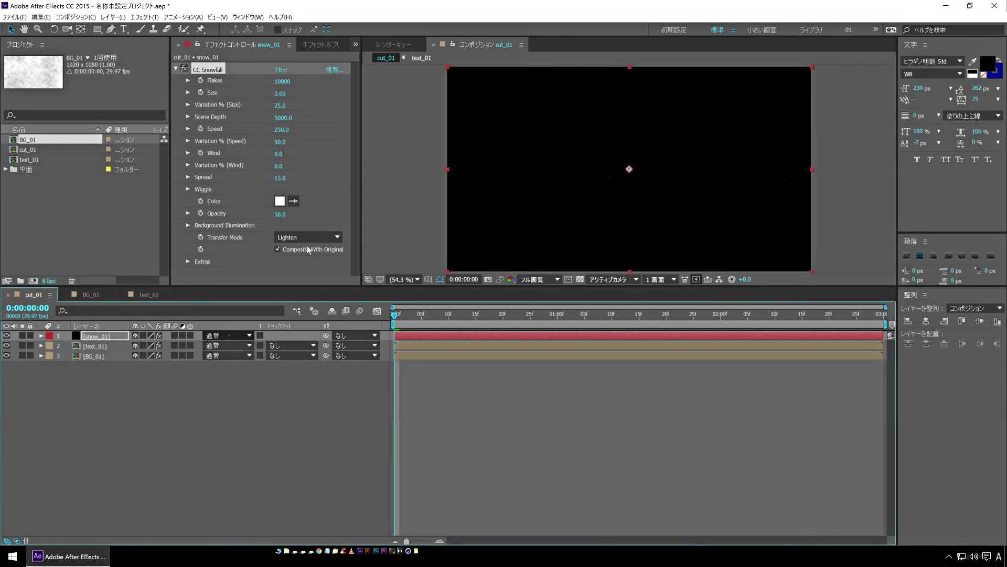
{"action": "left_click_drag", "start_coordinate": [407, 313], "coordinate": [508, 314]}
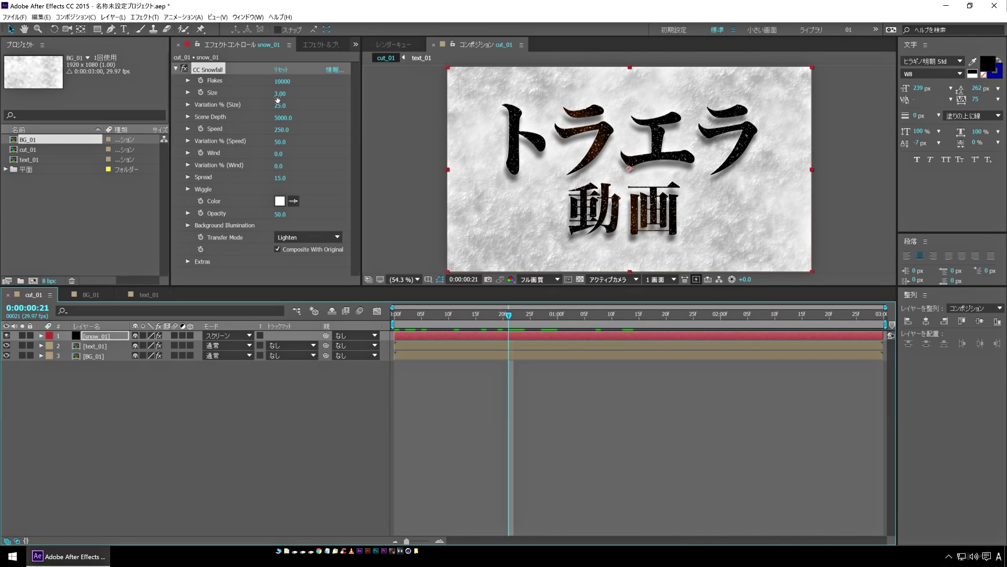
- Set the snowfall's flake size to 14.90 and preview the composition
{"action": "left_click_drag", "start_coordinate": [280, 94], "coordinate": [592, 90]}
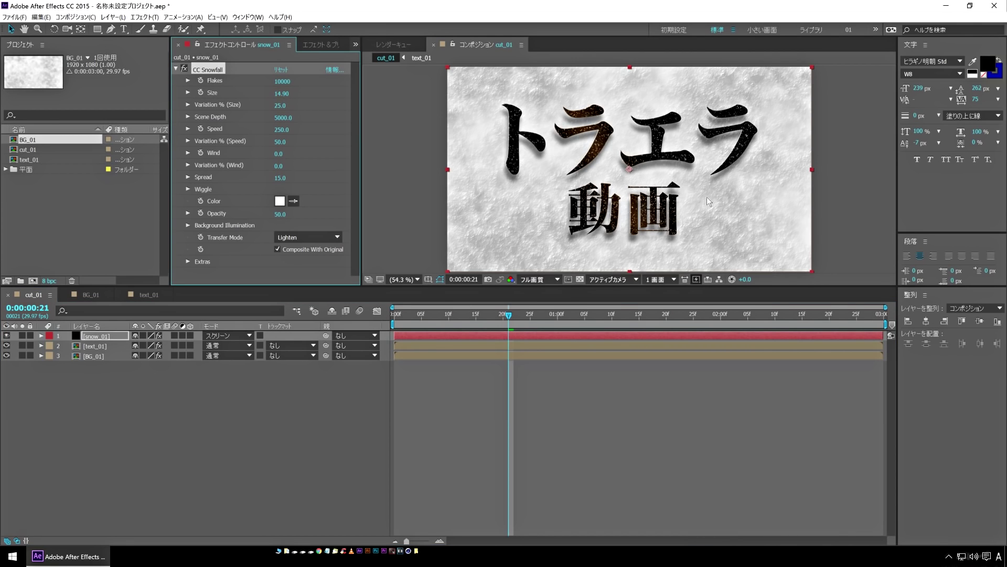
{"action": "key", "text": "space"}
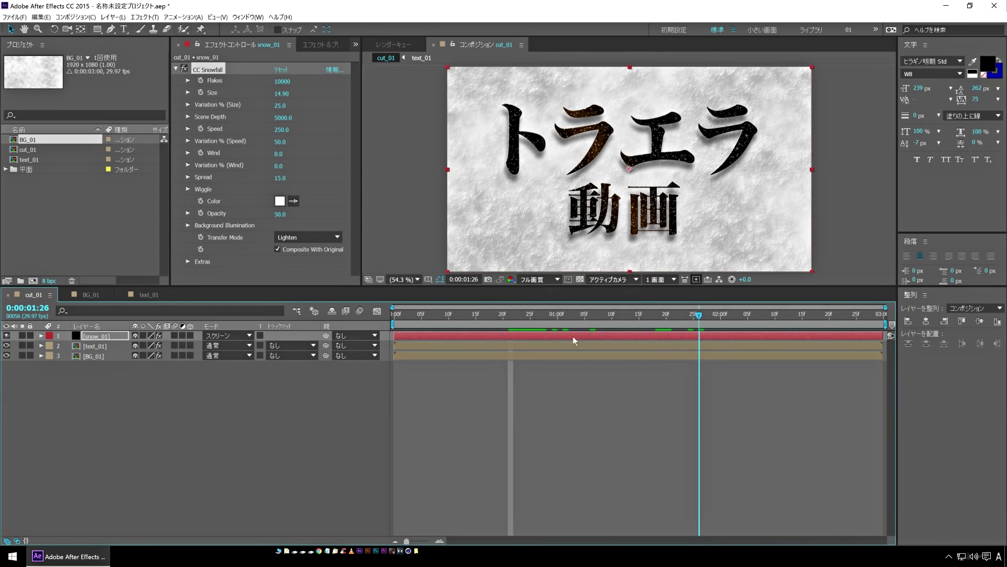
{"action": "left_click", "coordinate": [513, 315]}
{"action": "mouse_move", "coordinate": [503, 315]}
{"action": "left_mouse_down"}
{"action": "mouse_move", "coordinate": [482, 320]}
{"action": "mouse_move", "coordinate": [496, 324]}
{"action": "left_mouse_up"}
- Change the snow_01 layer's blending mode to Add (加算) and preview the snow
{"action": "left_click", "coordinate": [231, 336]}
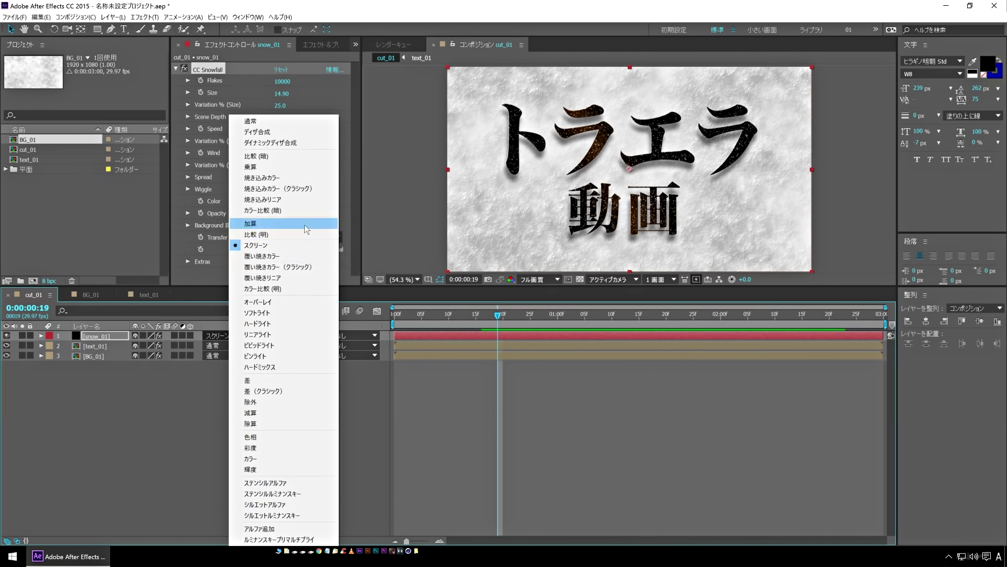
{"action": "left_click", "coordinate": [247, 226]}
{"action": "left_click", "coordinate": [455, 325]}
{"action": "key", "text": "space"}
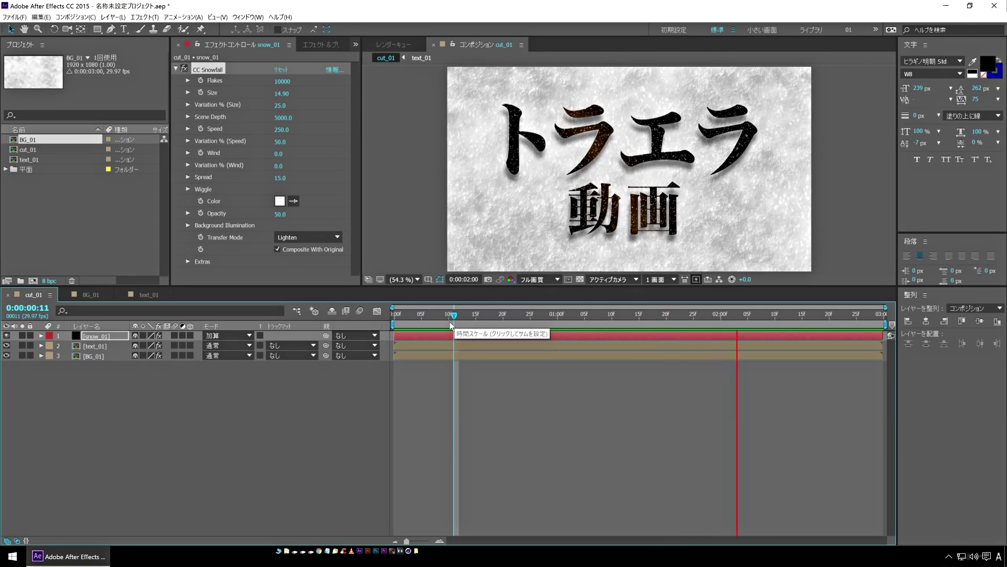
{"action": "left_click", "coordinate": [439, 315]}
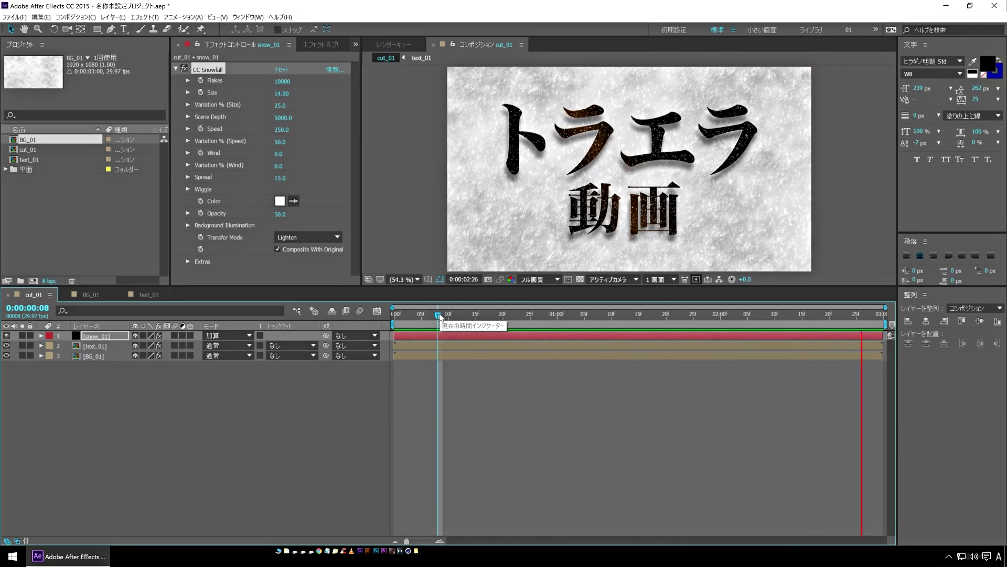
{"action": "left_click", "coordinate": [454, 320]}
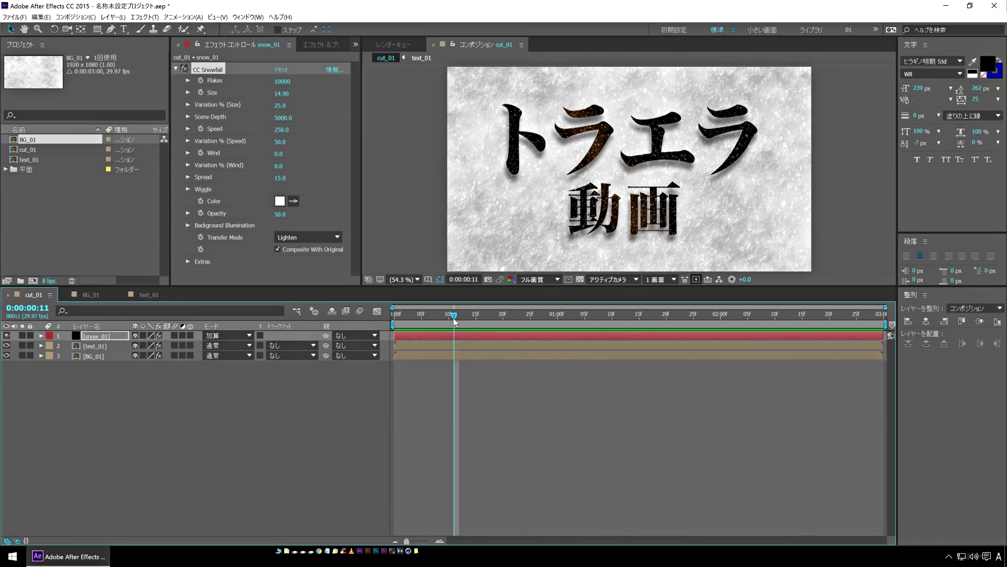
{"action": "key", "text": "space"}
{"action": "left_click_drag", "start_coordinate": [462, 318], "coordinate": [508, 318]}
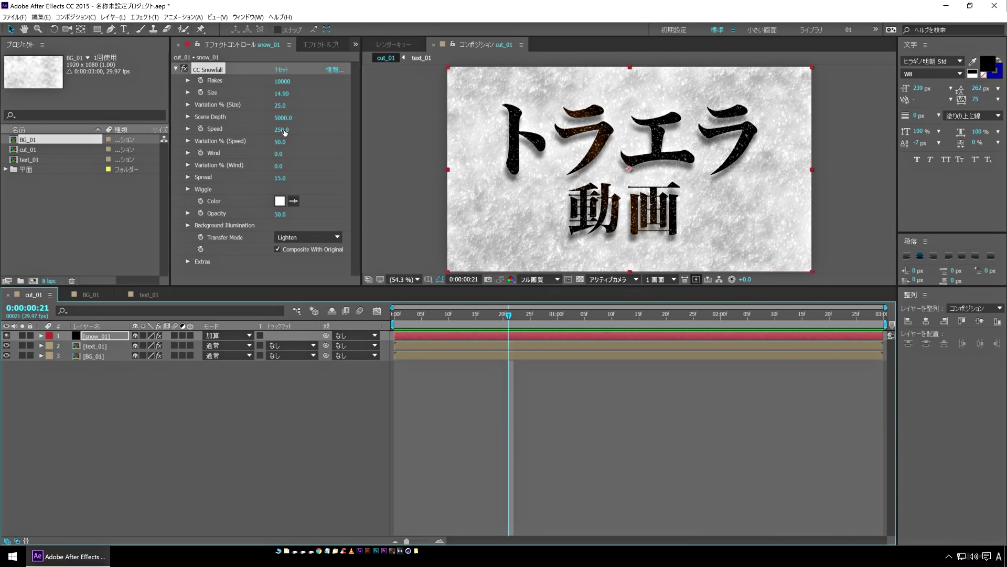
- Set the snowfall's speed to 933 and preview the faster motion
{"action": "left_click_drag", "start_coordinate": [320, 133], "coordinate": [657, 165]}
{"action": "left_click", "coordinate": [470, 314]}
{"action": "key", "text": "space"}
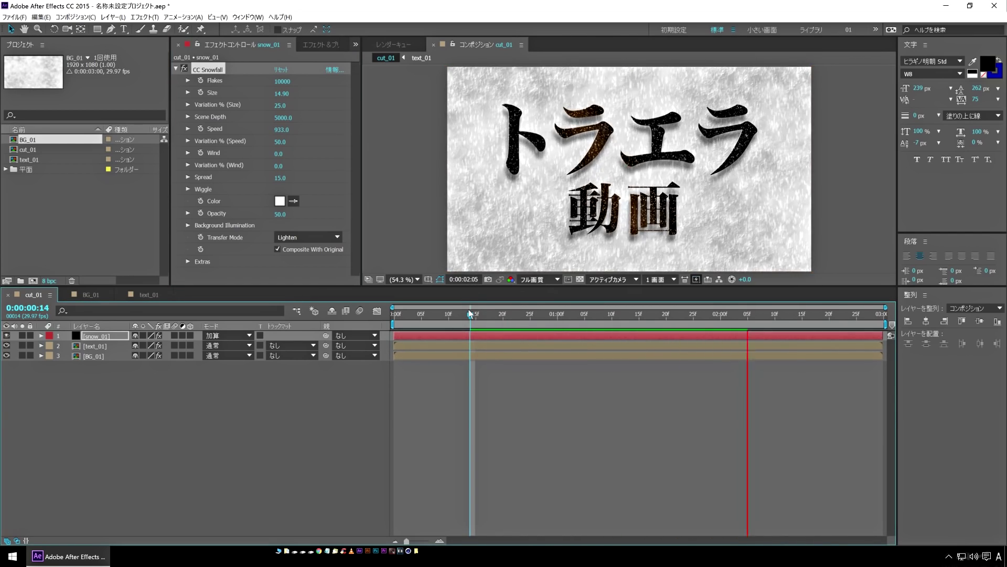
{"action": "key", "text": "space"}
{"action": "left_click", "coordinate": [459, 317]}
{"action": "key", "text": "space"}
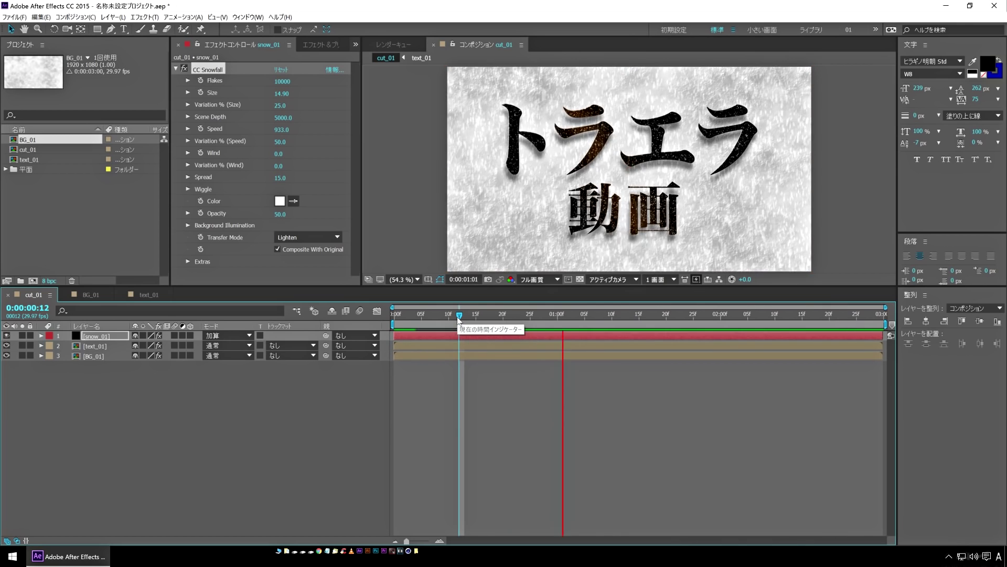
{"action": "key", "text": "space"}
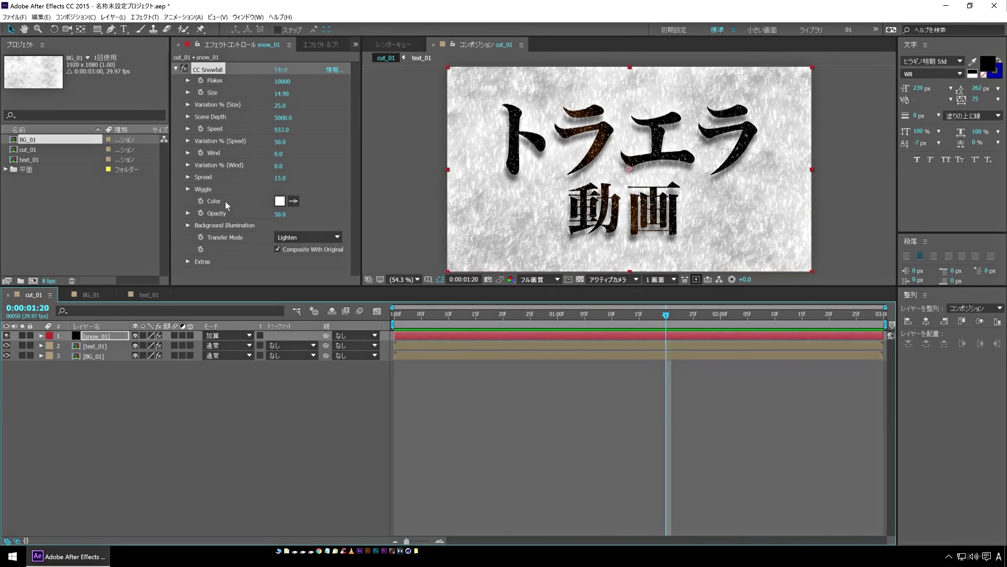
- Set the snowfall's wind to 1346 and its speed to 1023, previewing the slanted motion
{"action": "left_click_drag", "start_coordinate": [317, 156], "coordinate": [524, 338]}
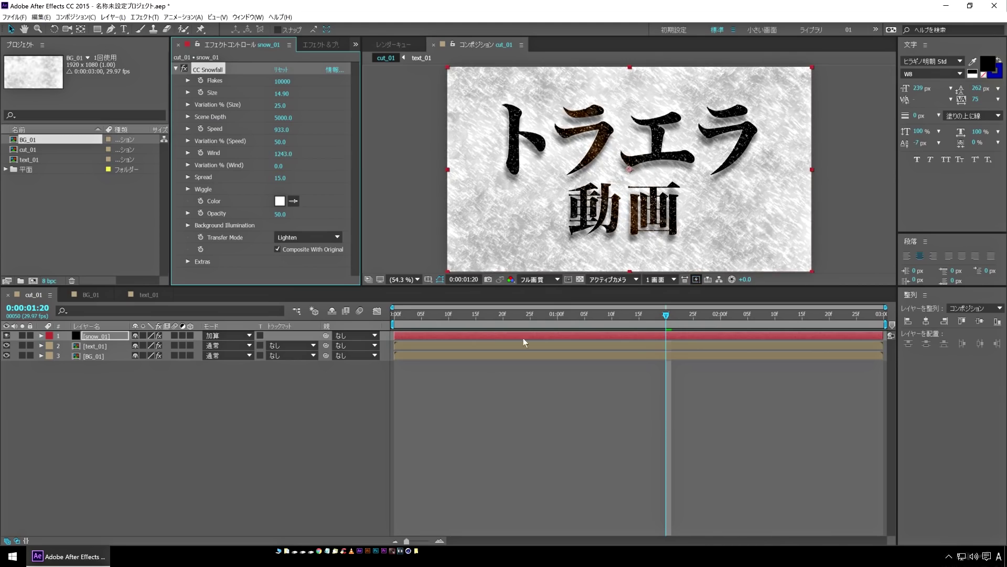
{"action": "left_click", "coordinate": [497, 320]}
{"action": "key", "text": "space"}
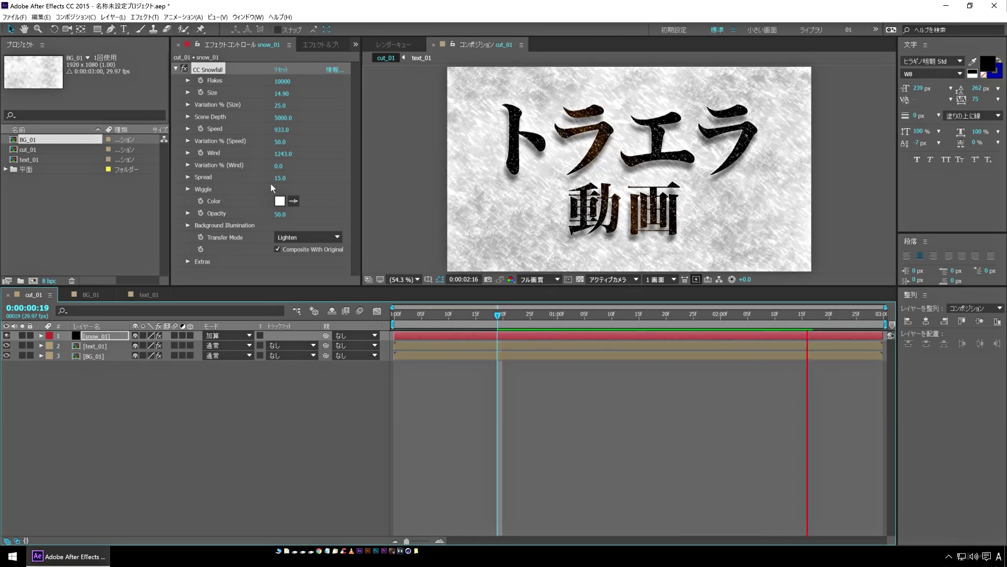
{"action": "left_click_drag", "start_coordinate": [279, 154], "coordinate": [331, 152]}
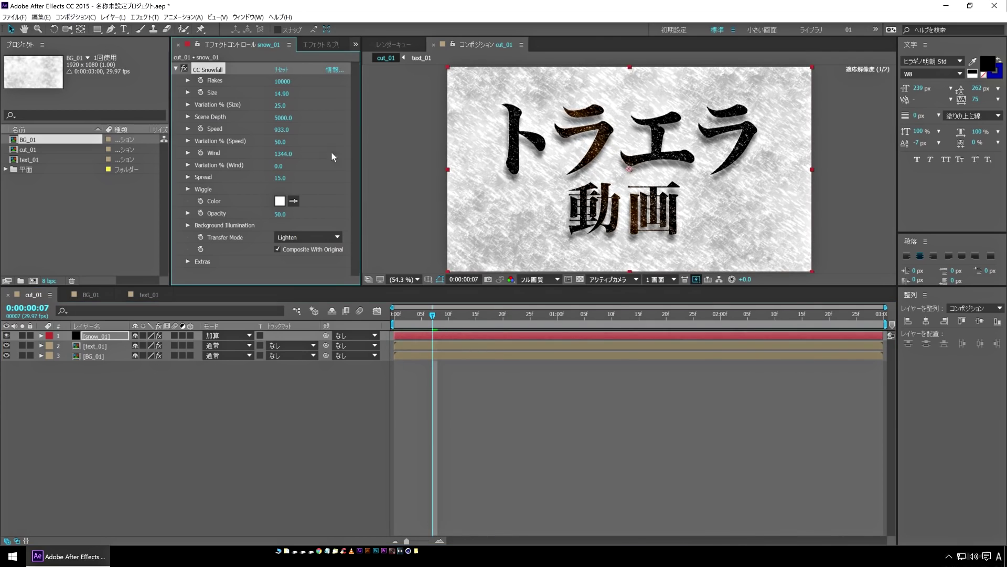
{"action": "left_click_drag", "start_coordinate": [281, 130], "coordinate": [310, 129]}
{"action": "key", "text": "space"}
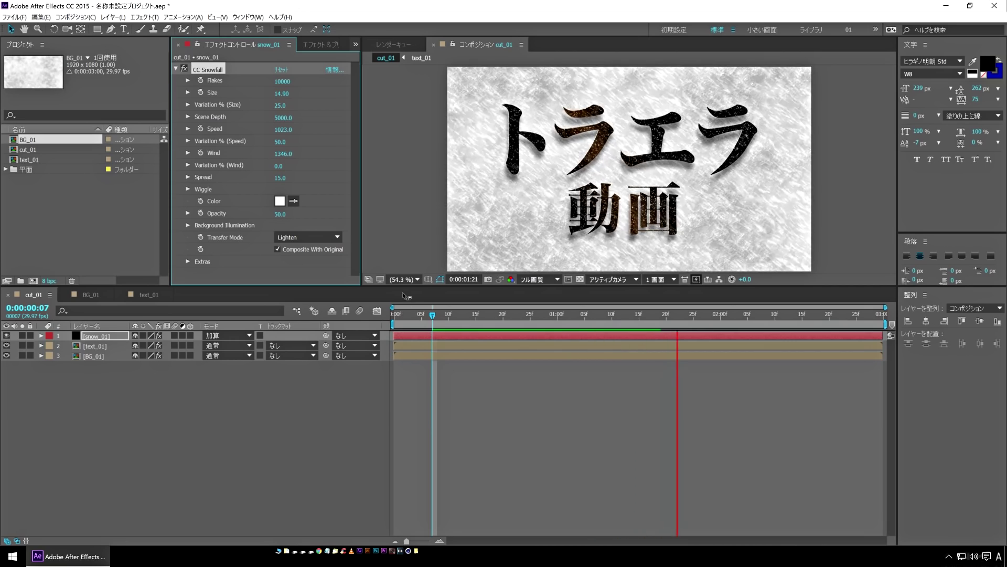
{"action": "left_click_drag", "start_coordinate": [472, 321], "coordinate": [486, 326]}
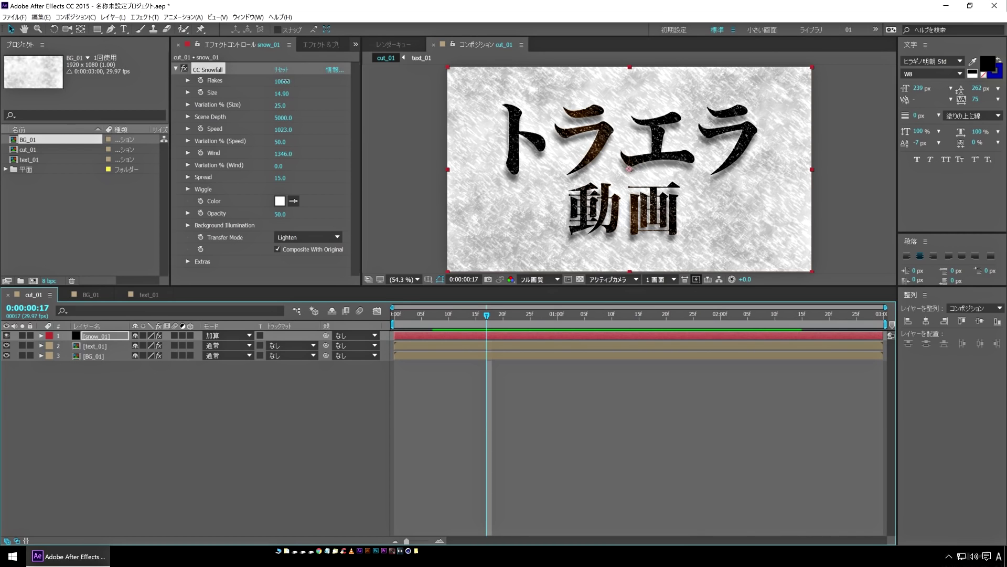
- Reduce the snowfall's number of flakes to 1200 and preview the result
{"action": "left_click_drag", "start_coordinate": [251, 87], "coordinate": [236, 90]}
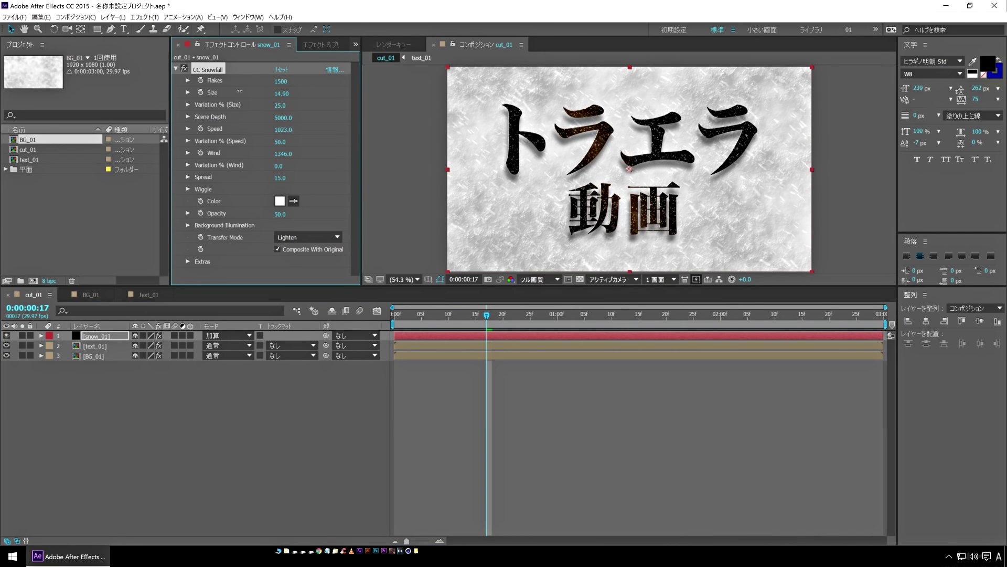
{"action": "key", "text": "space"}
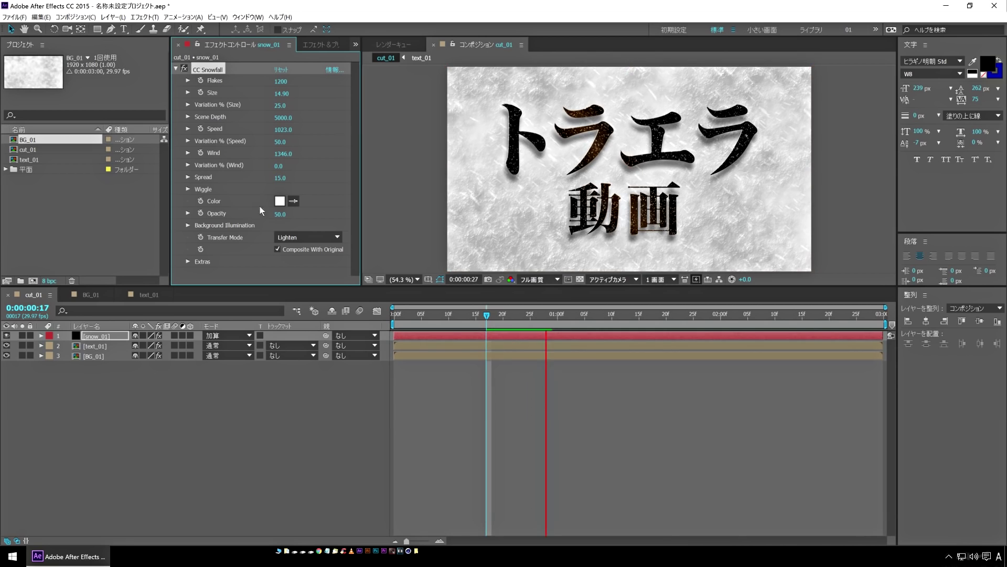
{"action": "key", "text": "space"}
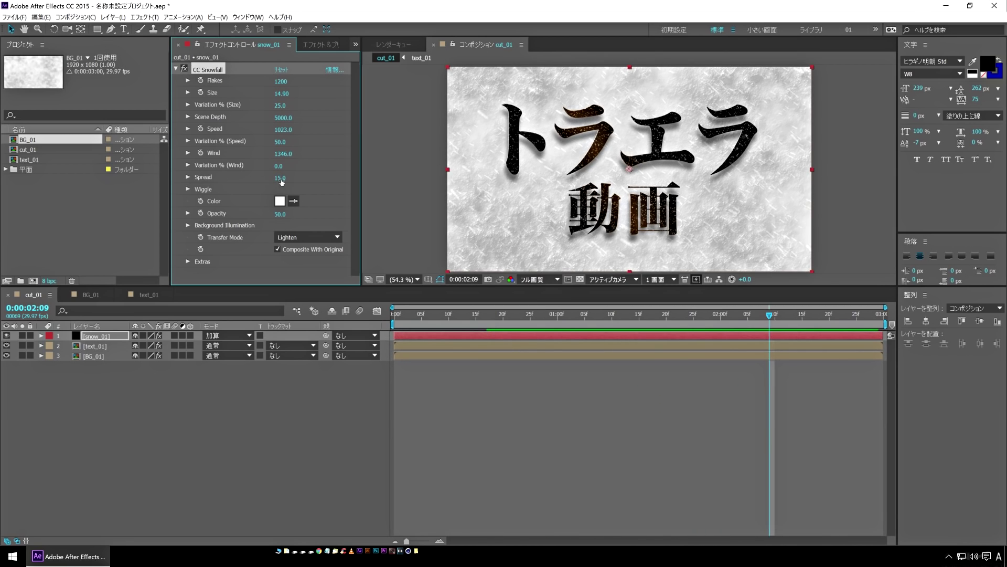
{"action": "left_click", "coordinate": [499, 326]}
{"action": "key", "text": "space"}
{"action": "key", "text": "space"}
- Set the snowfall's speed to 1198 and its wind to 1789, previewing the motion
{"action": "left_click_drag", "start_coordinate": [283, 131], "coordinate": [341, 149]}
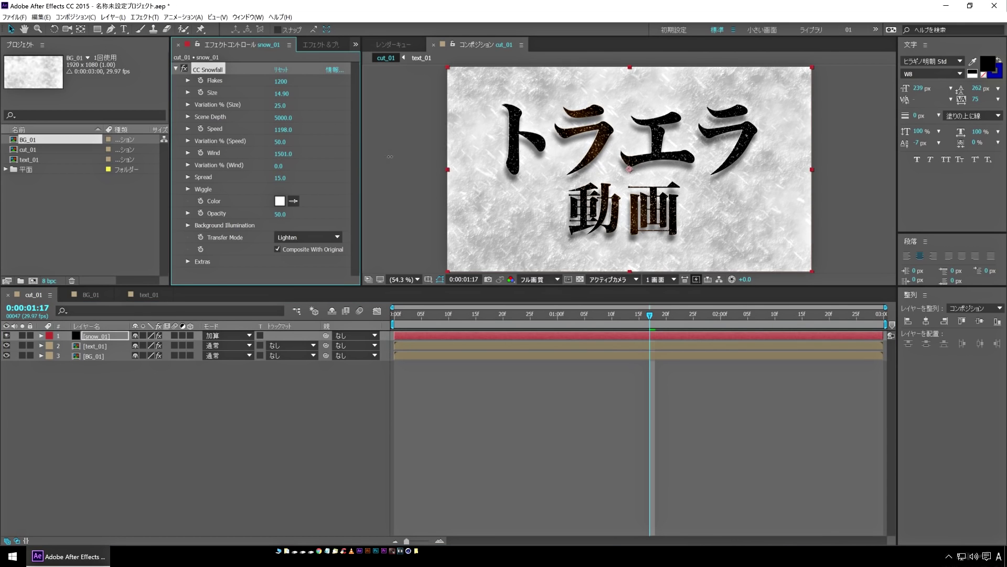
{"action": "left_click", "coordinate": [474, 322]}
{"action": "key", "text": "space"}
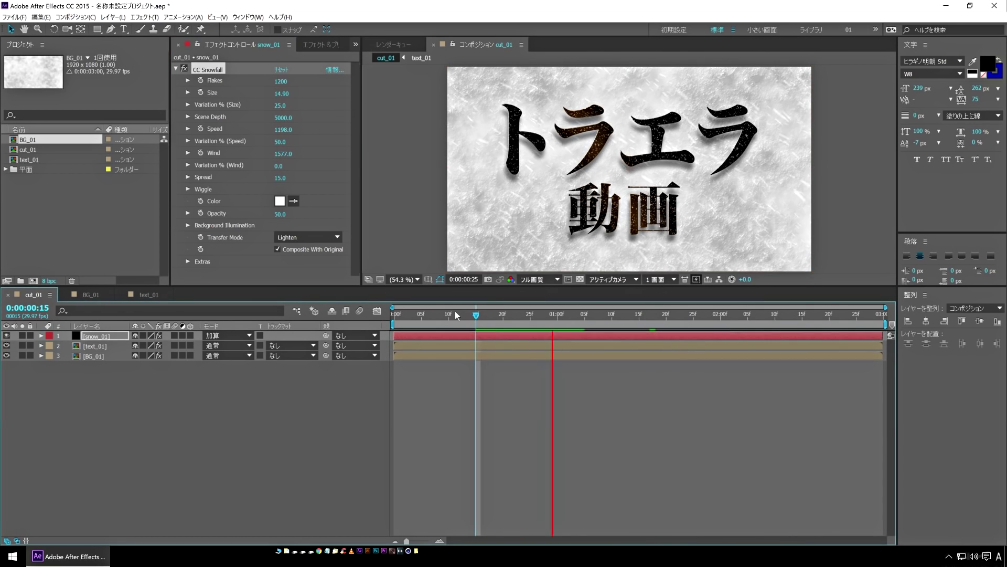
{"action": "key", "text": "space"}
{"action": "left_click_drag", "start_coordinate": [283, 153], "coordinate": [395, 155]}
{"action": "key", "text": "space"}
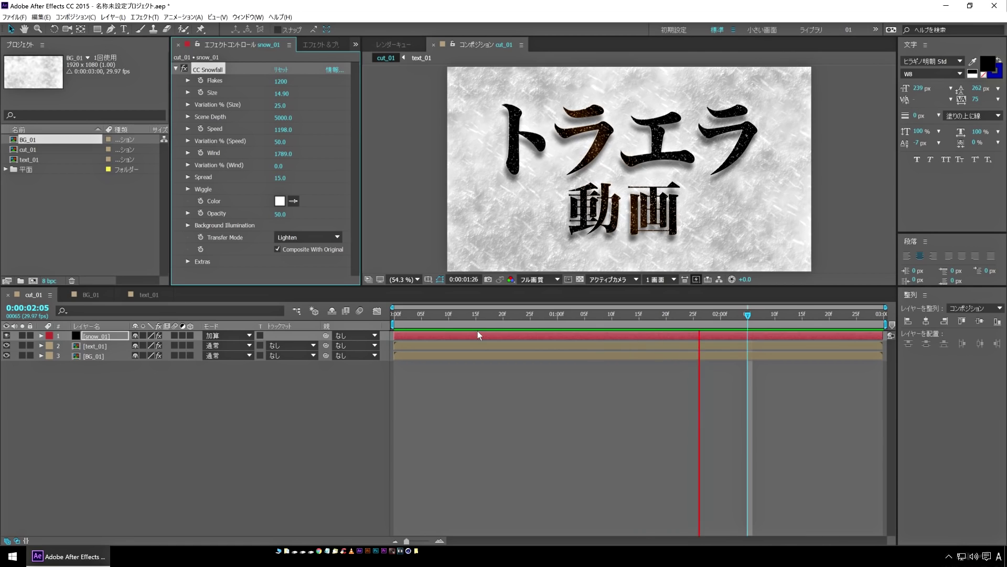
{"action": "left_click_drag", "start_coordinate": [475, 314], "coordinate": [624, 322]}
{"action": "key", "text": "space"}
{"action": "key", "text": "space"}
{"action": "left_click", "coordinate": [519, 318]}
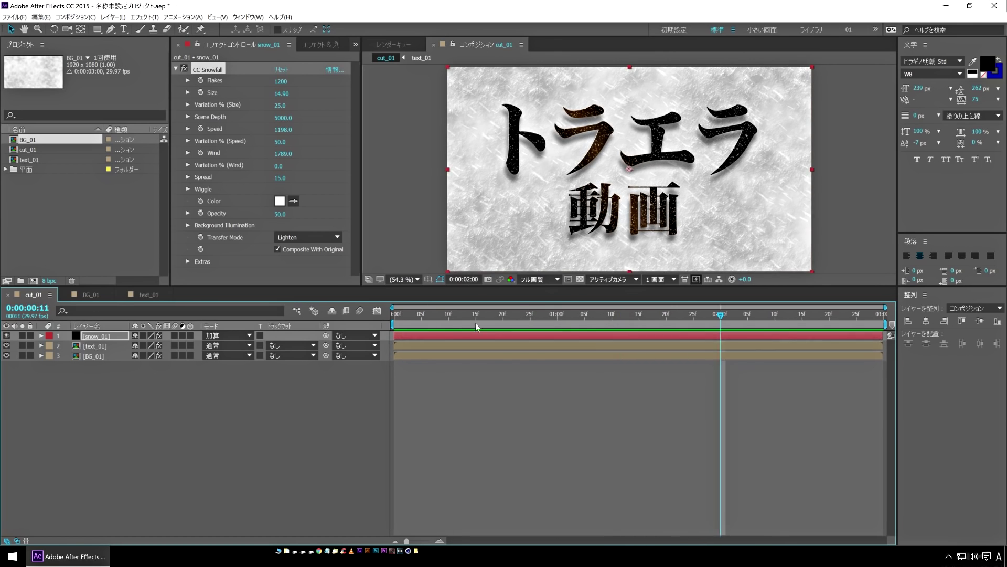
- Flip the snow_01 layer vertically with an unlinked scale of 100.0, -100.0% and preview the snow
{"action": "left_click", "coordinate": [102, 336]}
{"action": "key", "text": "s"}
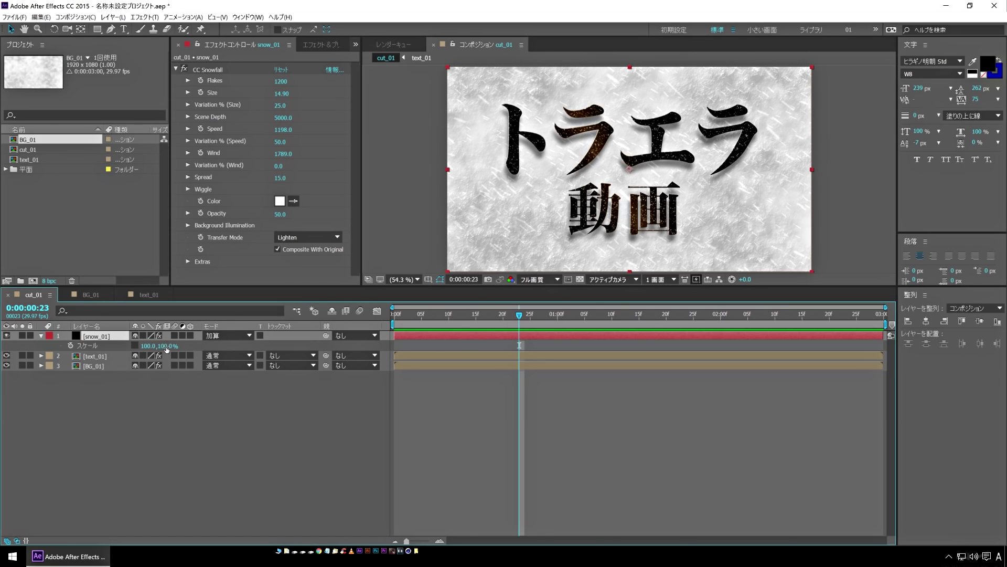
{"action": "left_click", "coordinate": [135, 346]}
{"action": "mouse_move", "coordinate": [167, 346]}
{"action": "left_mouse_down"}
{"action": "mouse_move", "coordinate": [150, 351]}
{"action": "mouse_move", "coordinate": [165, 344]}
{"action": "left_mouse_up"}
{"action": "key", "text": "Return"}
{"action": "key", "text": "space"}
{"action": "left_click", "coordinate": [246, 410]}
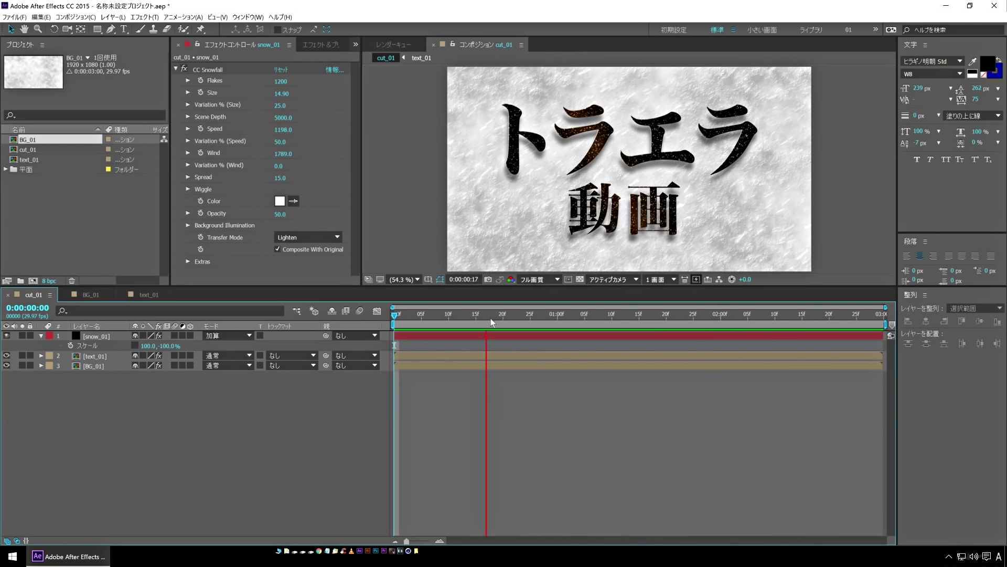
{"action": "left_click", "coordinate": [471, 318]}
{"action": "key", "text": "space"}
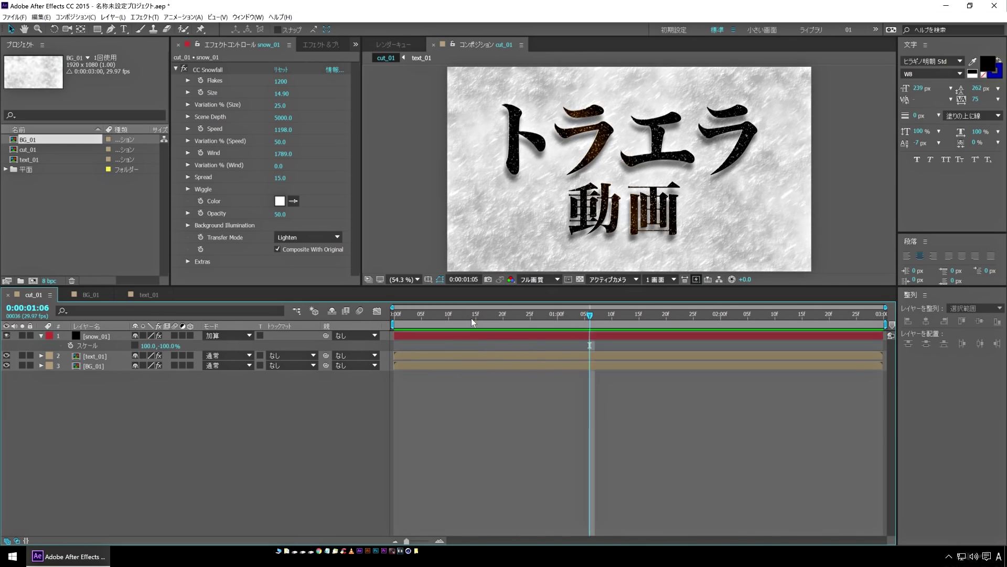
{"action": "left_click", "coordinate": [486, 316]}
{"action": "left_click_drag", "start_coordinate": [465, 316], "coordinate": [568, 316]}
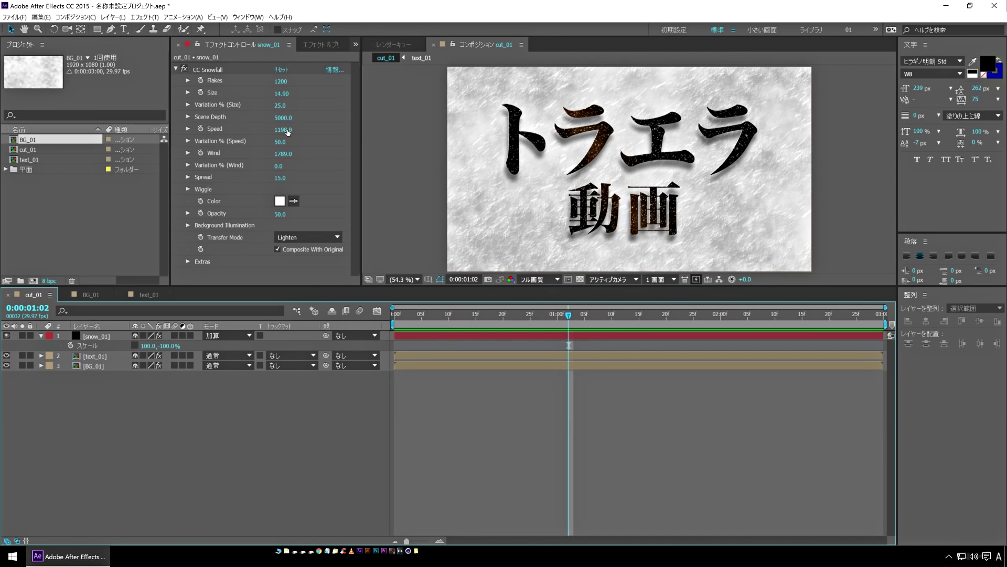
- Lower the snowfall's speed to 933 and preview from the start of the composition
{"action": "left_click_drag", "start_coordinate": [248, 131], "coordinate": [145, 132]}
{"action": "left_click_drag", "start_coordinate": [454, 317], "coordinate": [278, 295]}
{"action": "key", "text": "space"}
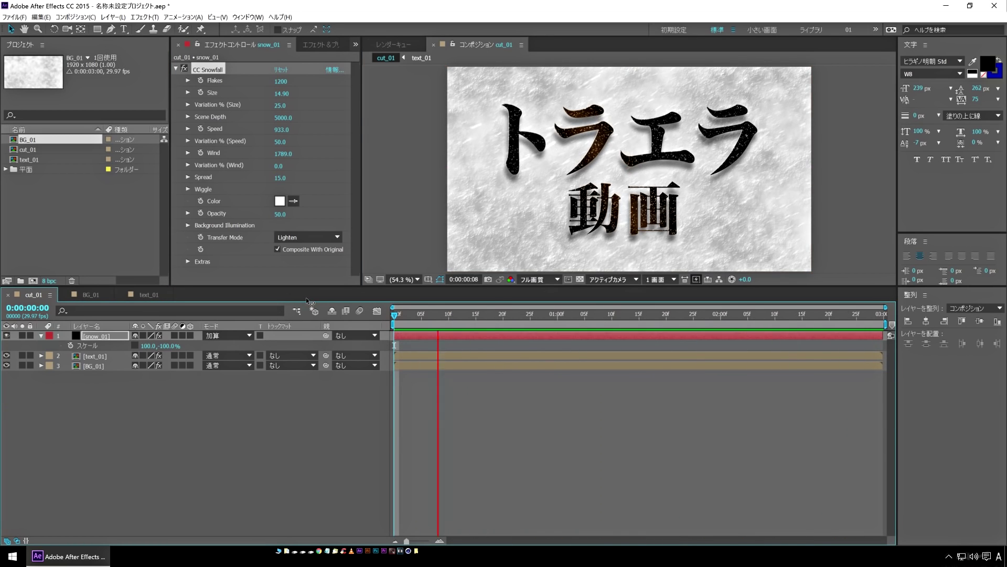
{"action": "left_click_drag", "start_coordinate": [454, 315], "coordinate": [443, 315]}
- Place the existing FN_01 solid from the 平面 folder above snow_01 in cut_01
{"action": "left_click", "coordinate": [3, 246]}
{"action": "left_click", "coordinate": [6, 169]}
{"action": "left_click_drag", "start_coordinate": [440, 315], "coordinate": [410, 315]}
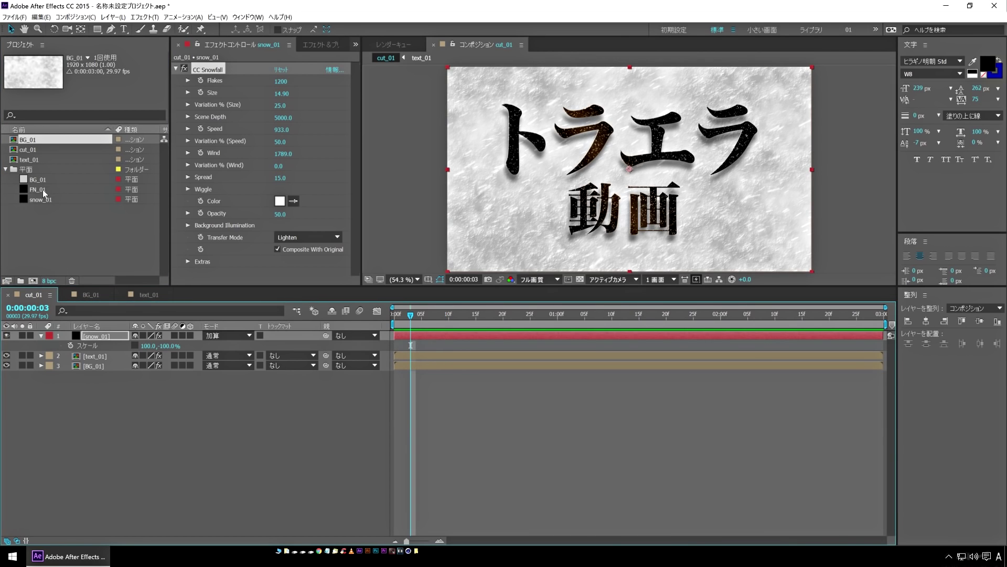
{"action": "left_click_drag", "start_coordinate": [40, 190], "coordinate": [105, 339]}
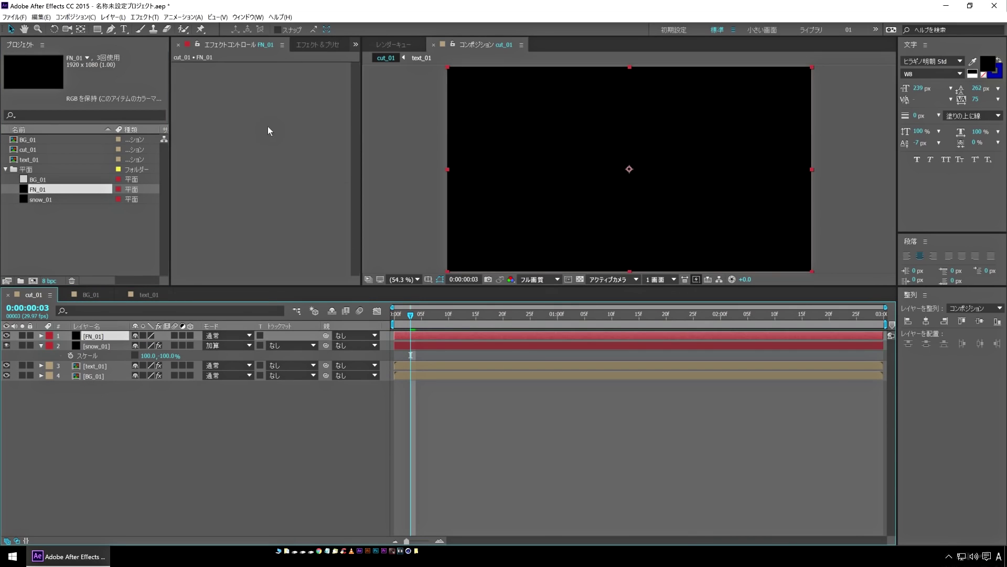
- Apply Fractal Noise to FN_01 with contrast 157.0, brightness -49.0 and scale 326.0
{"action": "left_click", "coordinate": [143, 18]}
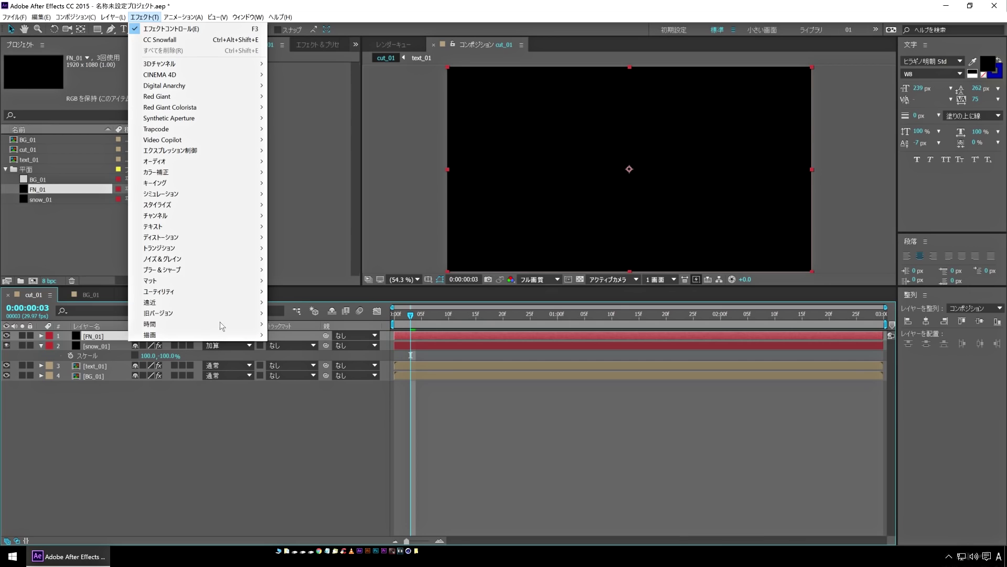
{"action": "mouse_move", "coordinate": [251, 260]}
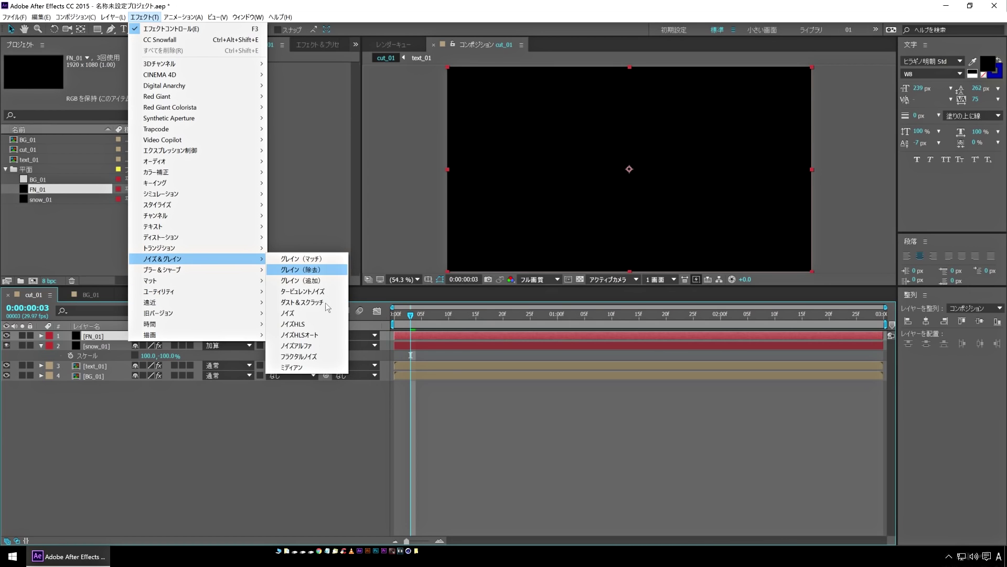
{"action": "left_click", "coordinate": [329, 356]}
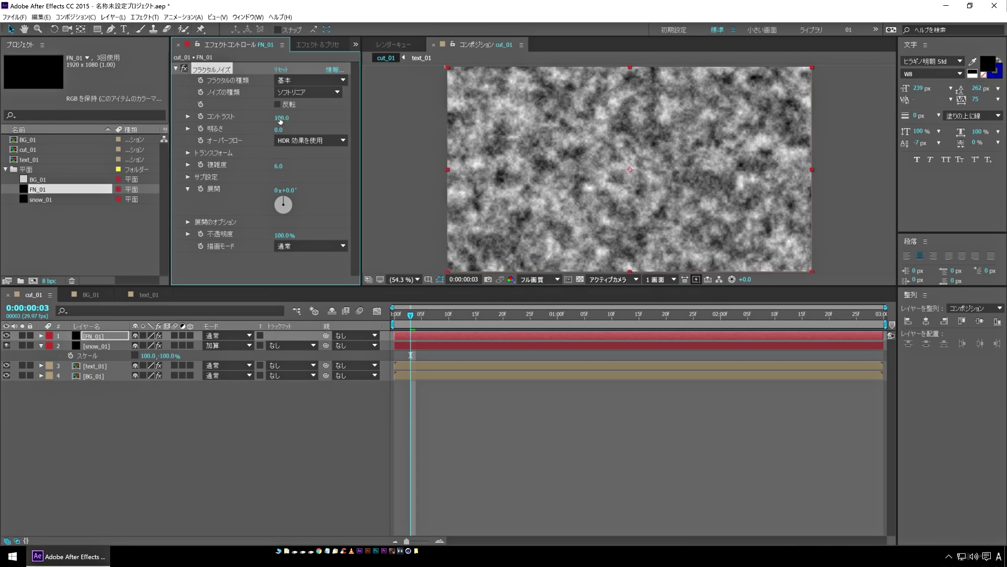
{"action": "left_click_drag", "start_coordinate": [291, 118], "coordinate": [252, 131]}
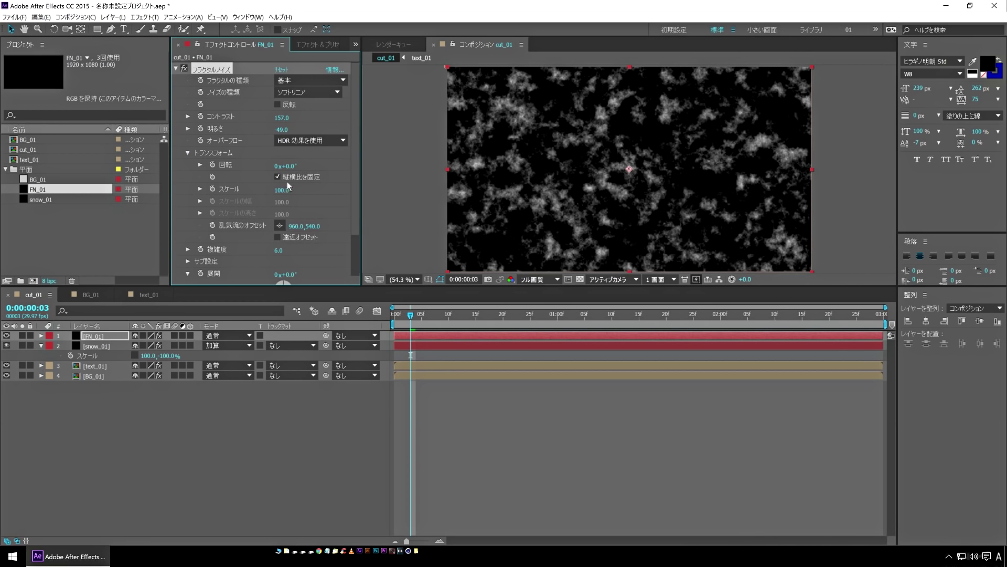
{"action": "left_click_drag", "start_coordinate": [288, 192], "coordinate": [366, 193]}
- Keyframe the noise's turbulence offset from the first frame to 4266.0, -140.0 at 0:00:02:29 and preview the drift
{"action": "left_click", "coordinate": [410, 322]}
{"action": "key", "text": "Home"}
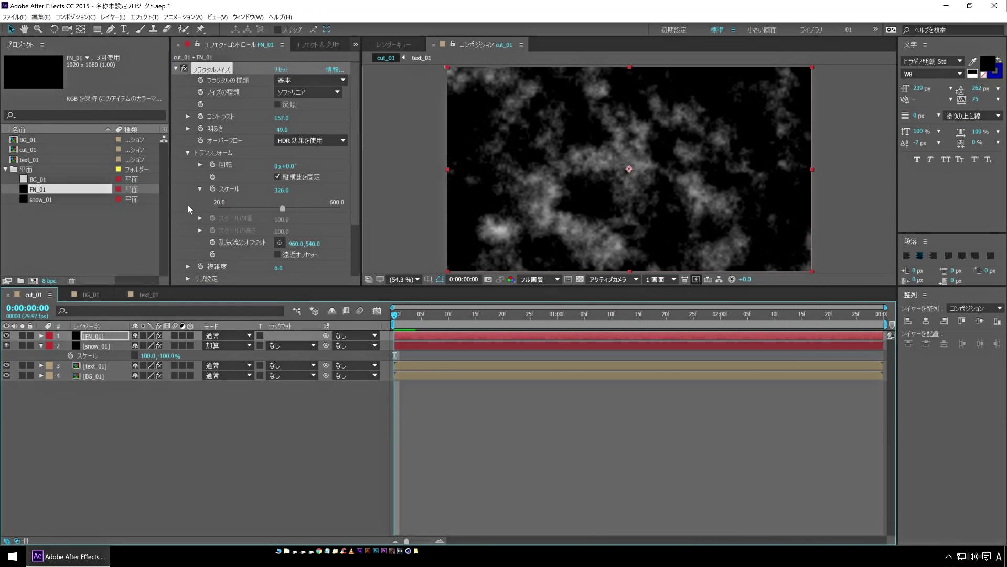
{"action": "left_click", "coordinate": [213, 242]}
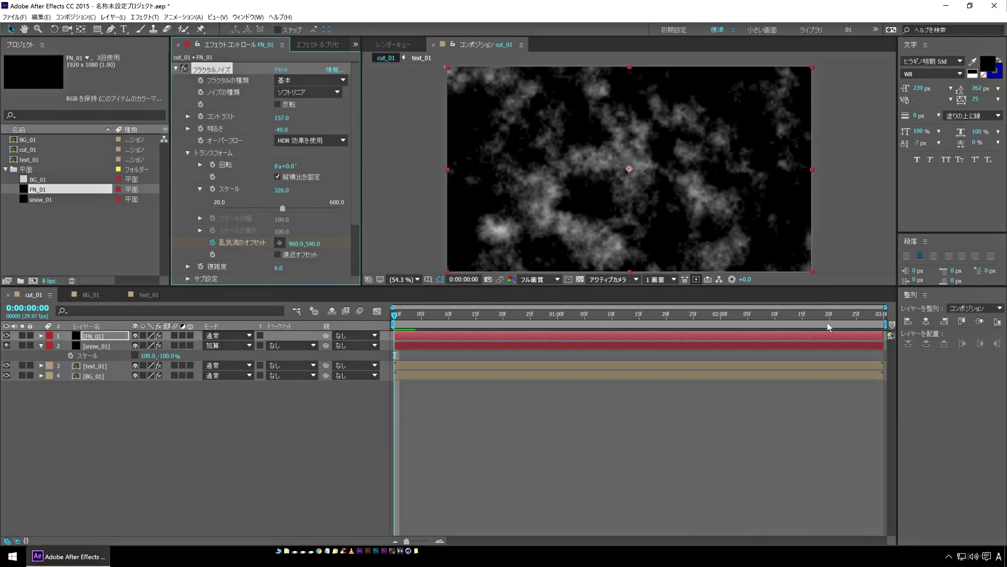
{"action": "key", "text": "space"}
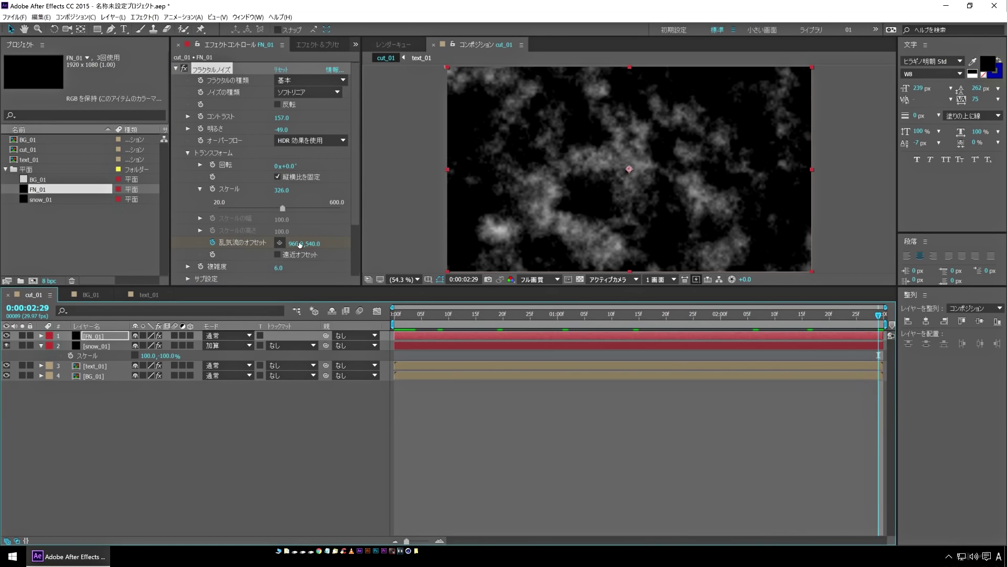
{"action": "left_click_drag", "start_coordinate": [295, 244], "coordinate": [631, 260]}
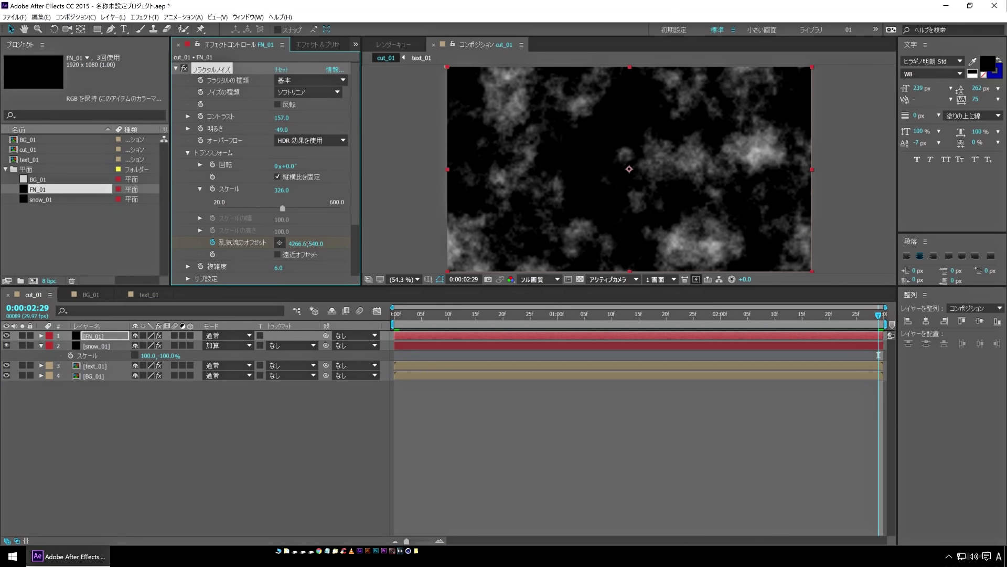
{"action": "key", "text": "space"}
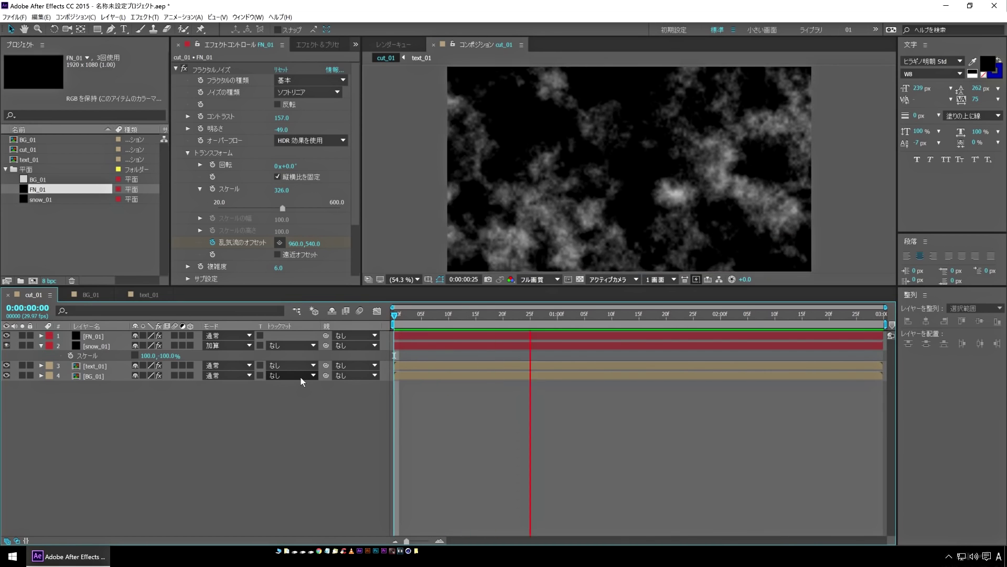
{"action": "key", "text": "space"}
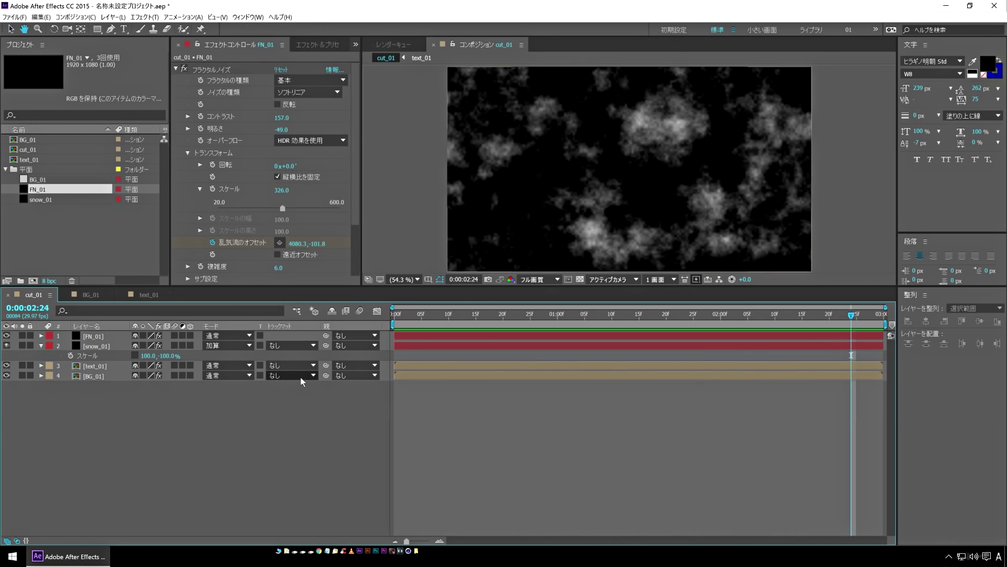
- Change the turbulence offset at 0:00:02:29 to 3566.0, -750.0 and preview from the start of the composition
{"action": "left_click_drag", "start_coordinate": [861, 324], "coordinate": [879, 323]}
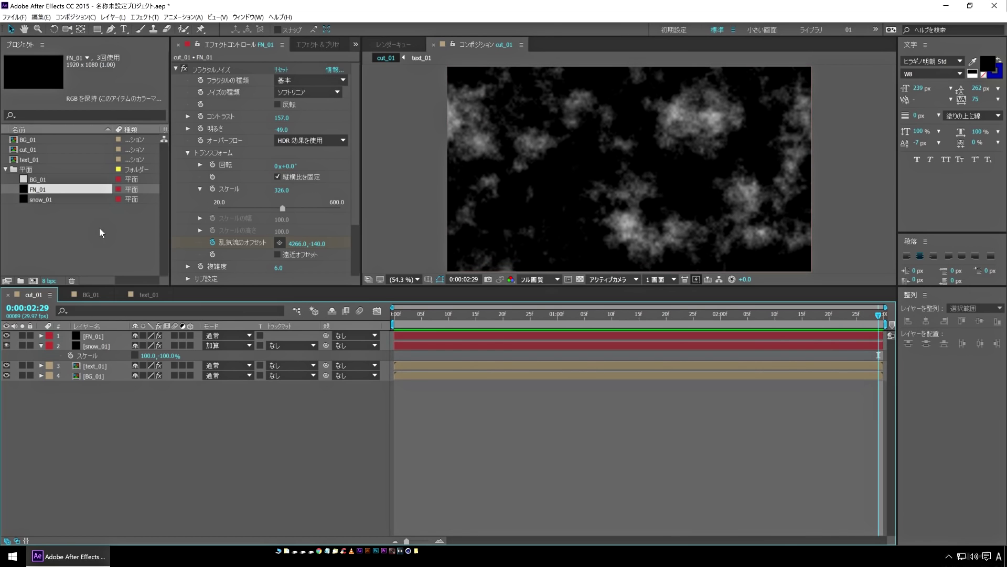
{"action": "left_click_drag", "start_coordinate": [298, 244], "coordinate": [266, 242]}
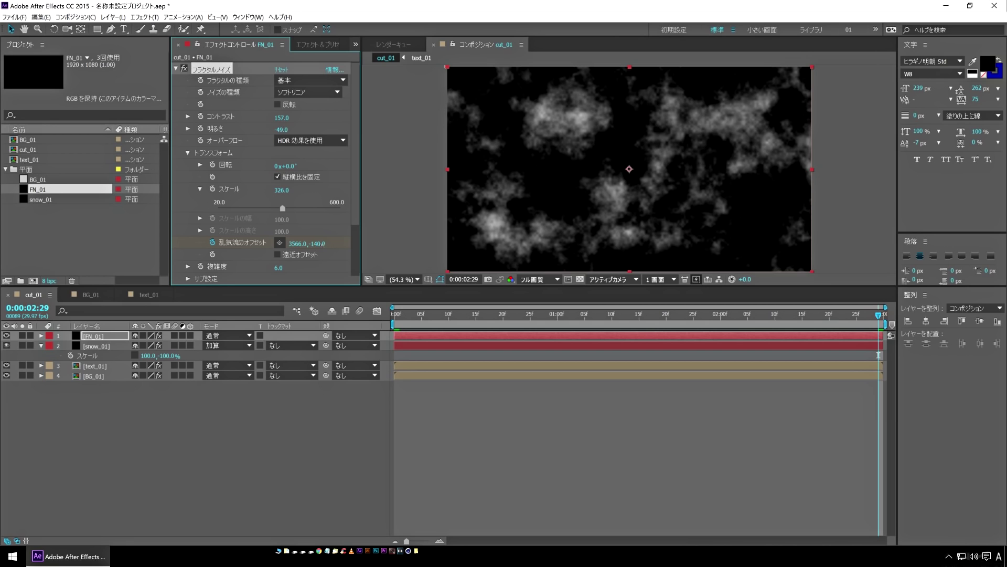
{"action": "left_click", "coordinate": [392, 323]}
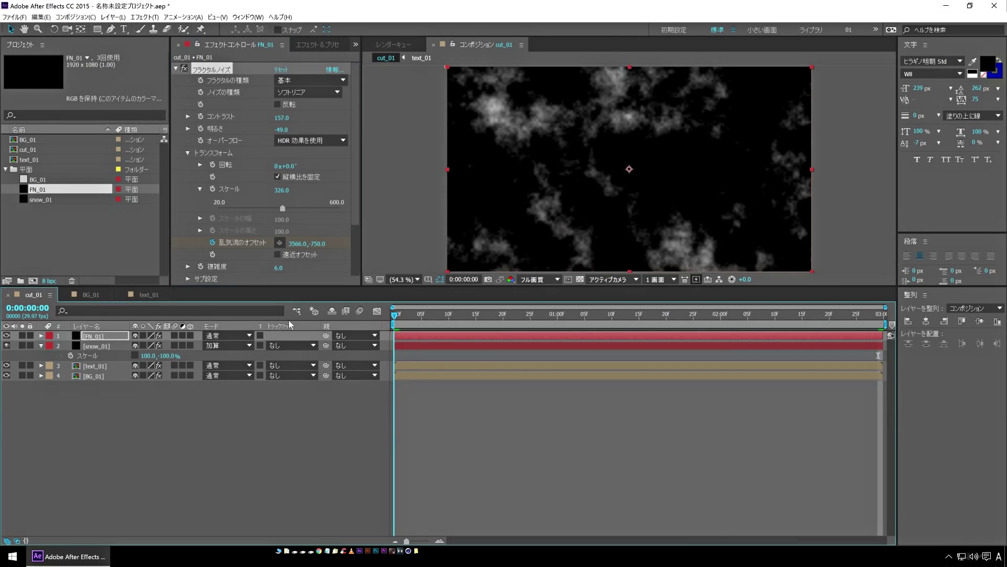
{"action": "left_click", "coordinate": [242, 464]}
{"action": "key", "text": "space"}
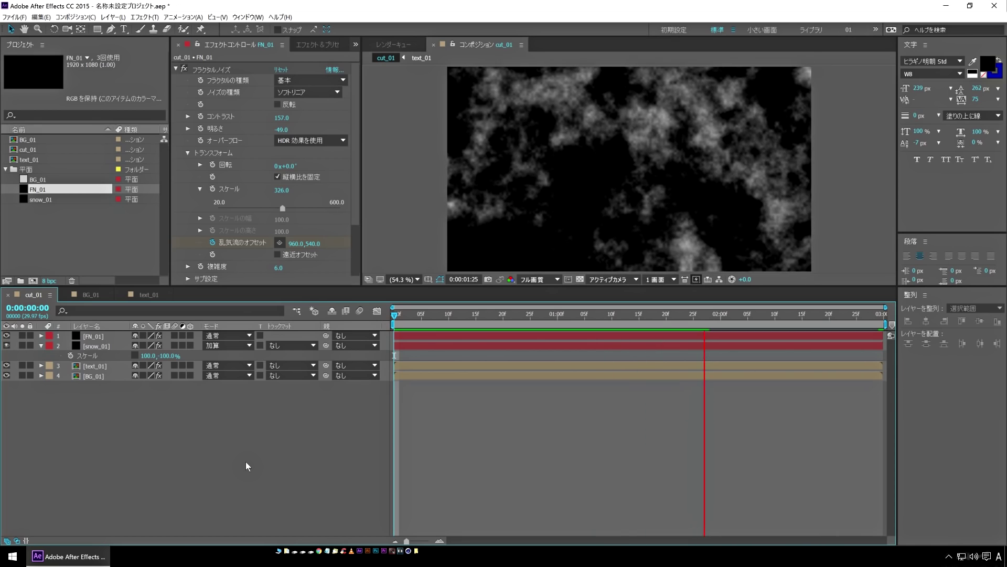
{"action": "key", "text": "space"}
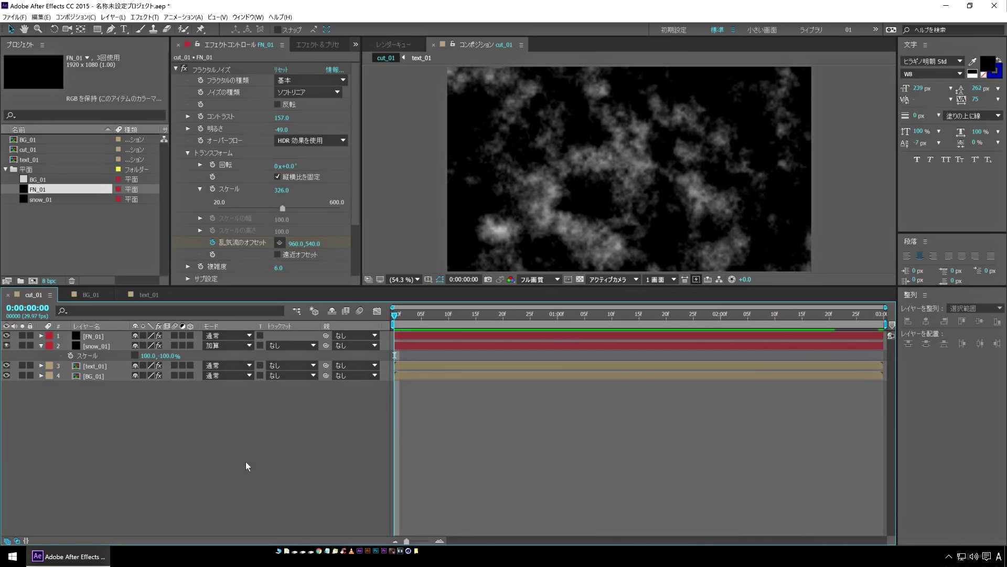
{"action": "key", "text": "space"}
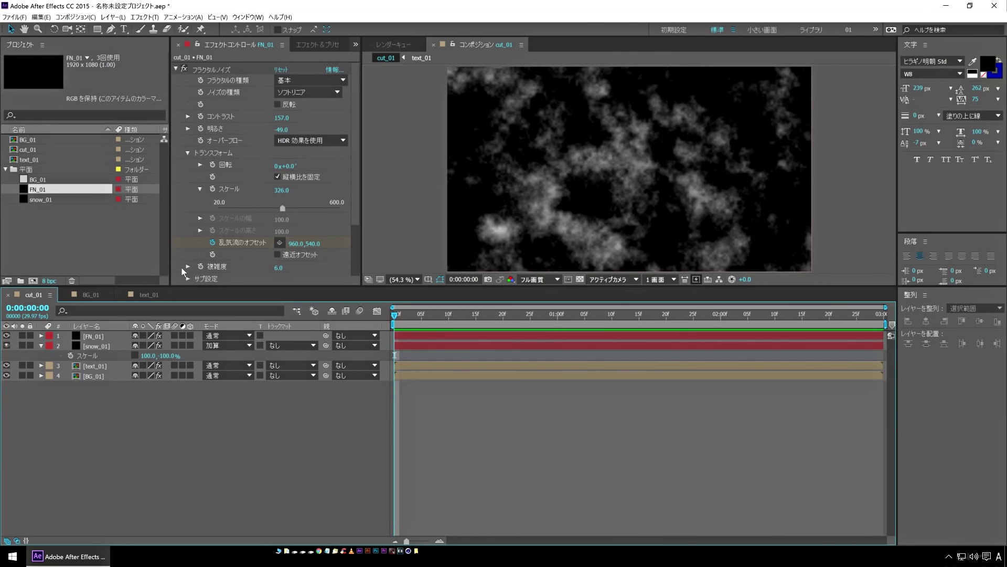
- Keyframe the noise's evolution from 0x+0.0° on the first frame to 0x+250.0° at 0:00:02:29 and preview the motion
{"action": "scroll", "coordinate": [244, 223], "scroll_direction": "down", "scroll_amount": 3}
{"action": "left_click", "coordinate": [201, 221]}
{"action": "left_click_drag", "start_coordinate": [403, 327], "coordinate": [925, 326]}
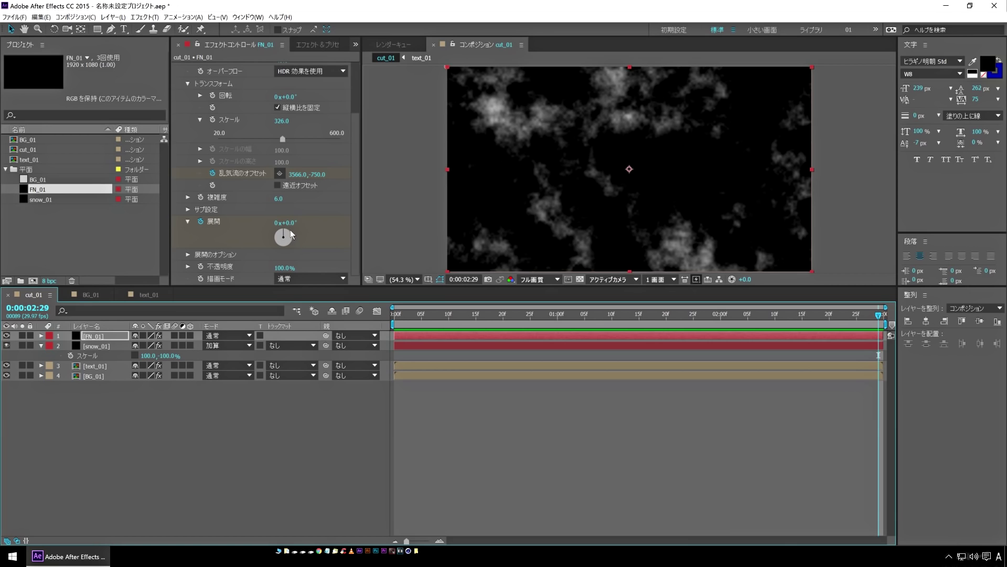
{"action": "left_click_drag", "start_coordinate": [290, 223], "coordinate": [423, 227]}
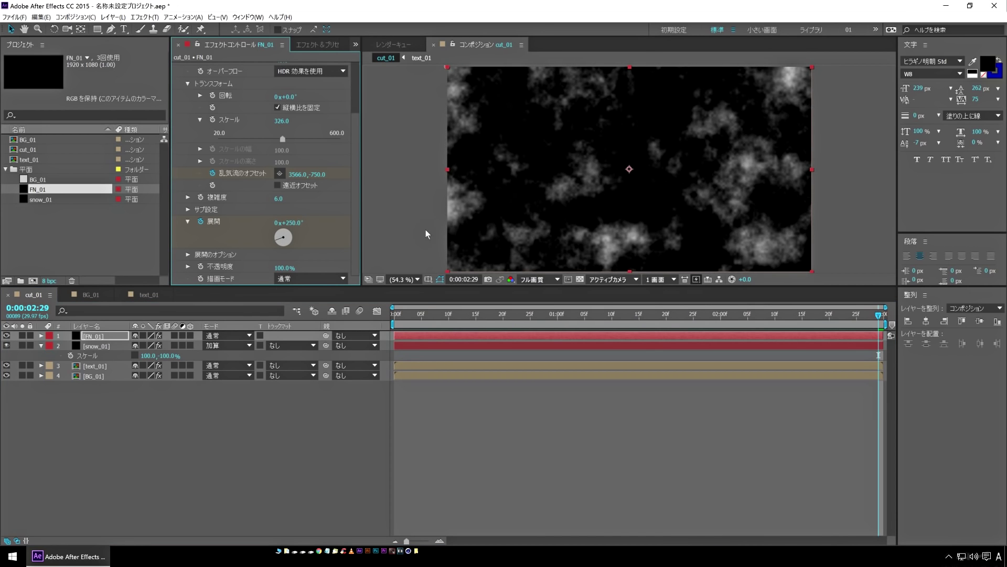
{"action": "key", "text": "Home"}
{"action": "left_click", "coordinate": [242, 471]}
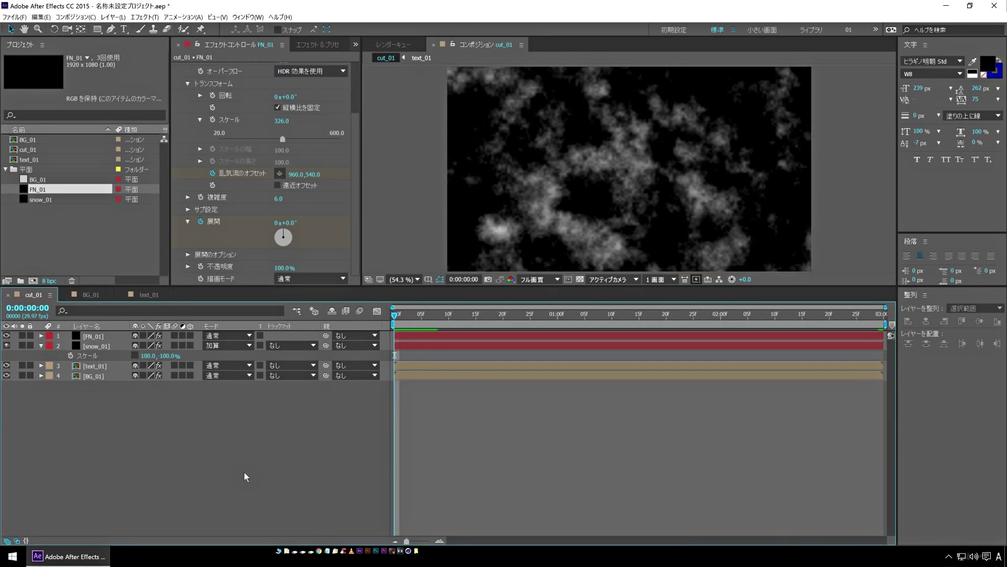
{"action": "key", "text": "space"}
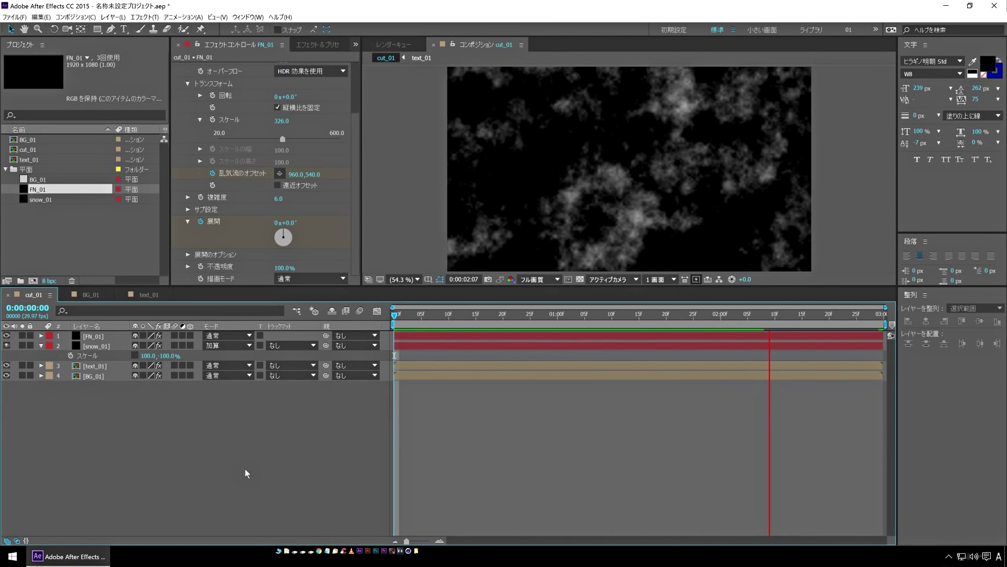
{"action": "key", "text": "space"}
{"action": "key", "text": "space"}
{"action": "key", "text": "space"}
- Set the FN_01 layer's blending mode to Screen (スクリーン) and preview the fog over the title
{"action": "left_click", "coordinate": [224, 338]}
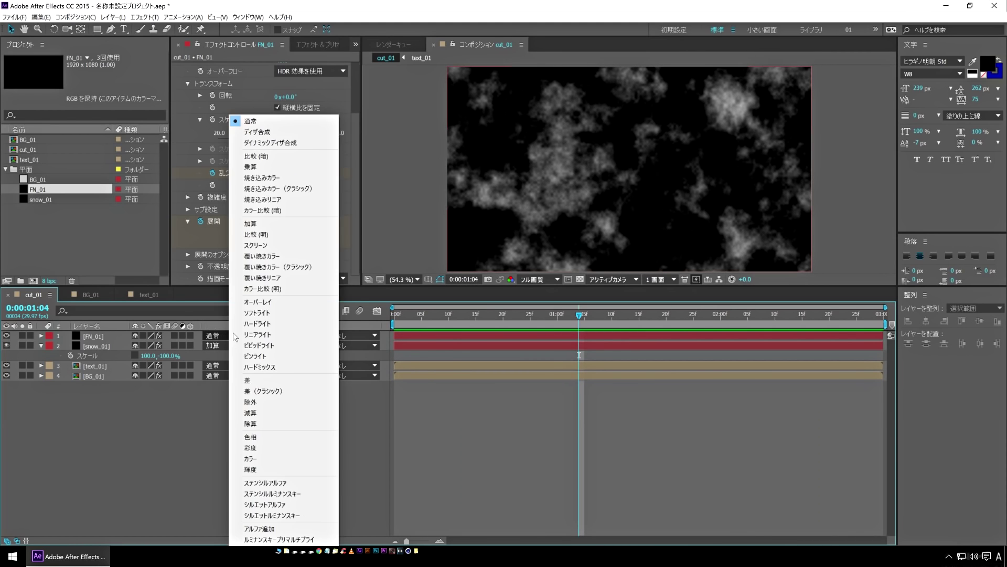
{"action": "left_click", "coordinate": [272, 255]}
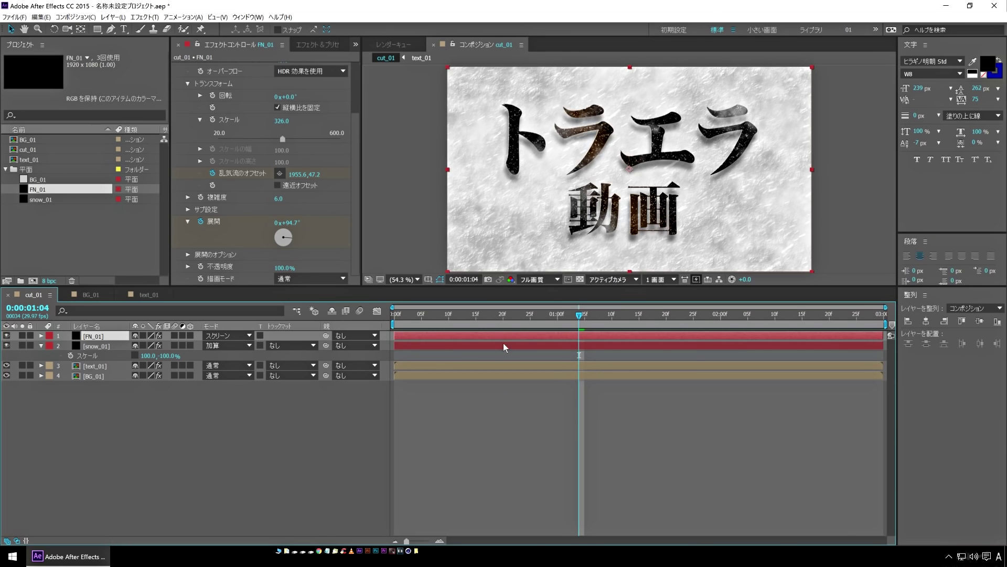
{"action": "key", "text": "space"}
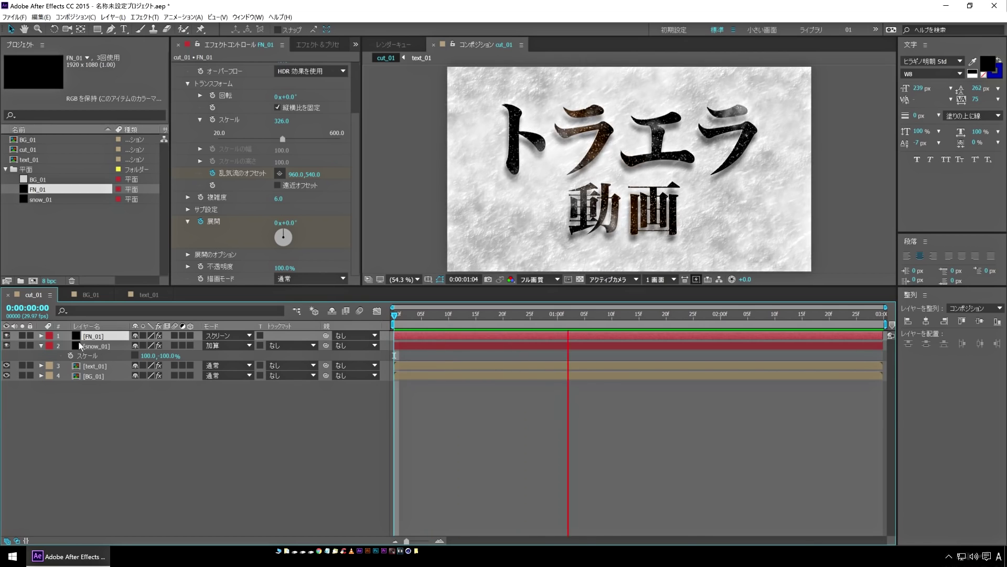
{"action": "key", "text": "space"}
- Compare the title with FN_01 hidden and shown around 0:00:01:07, then preview the composition with it visible
{"action": "left_click", "coordinate": [7, 336]}
{"action": "left_click_drag", "start_coordinate": [425, 314], "coordinate": [596, 328]}
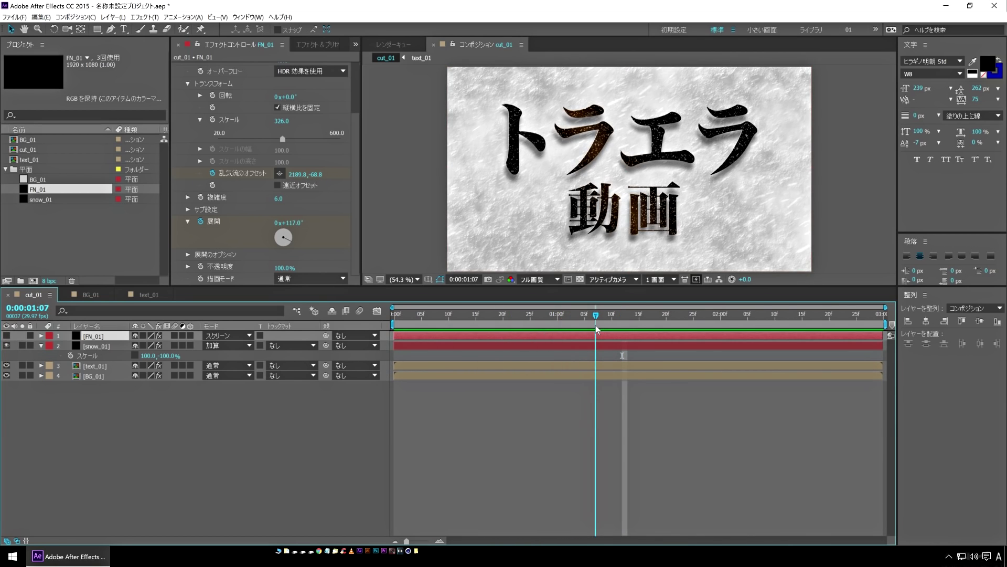
{"action": "left_click", "coordinate": [6, 336]}
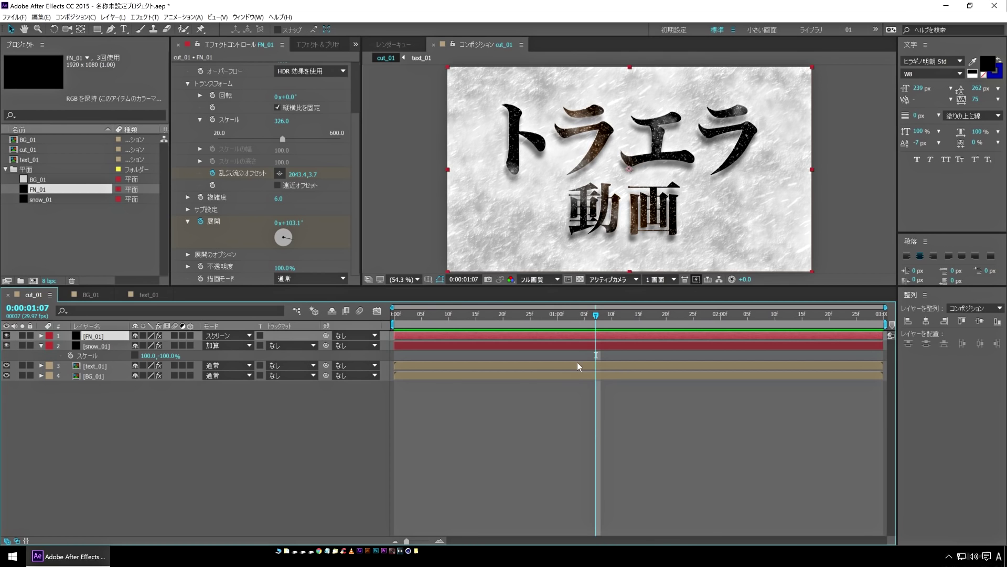
{"action": "key", "text": "space"}
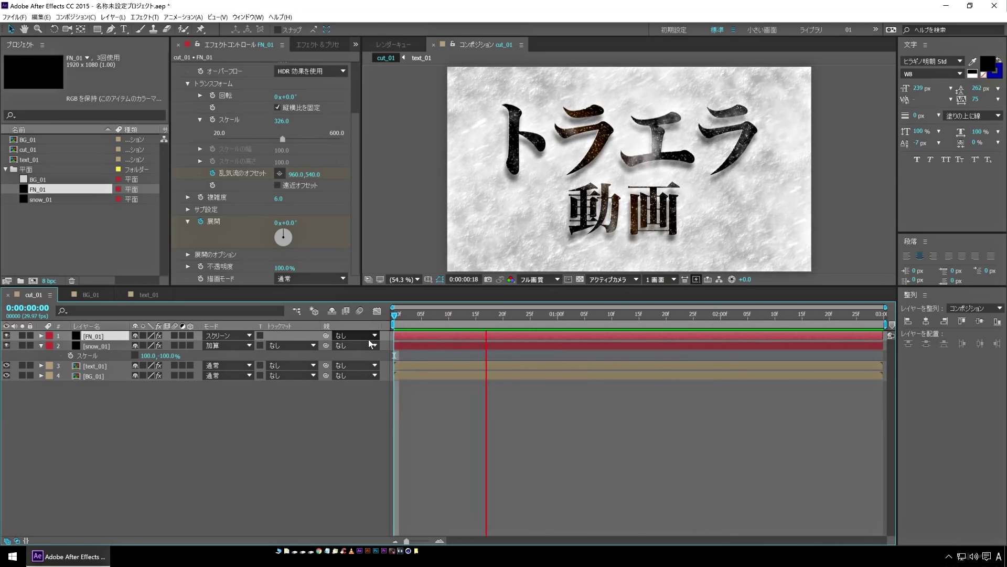
{"action": "key", "text": "space"}
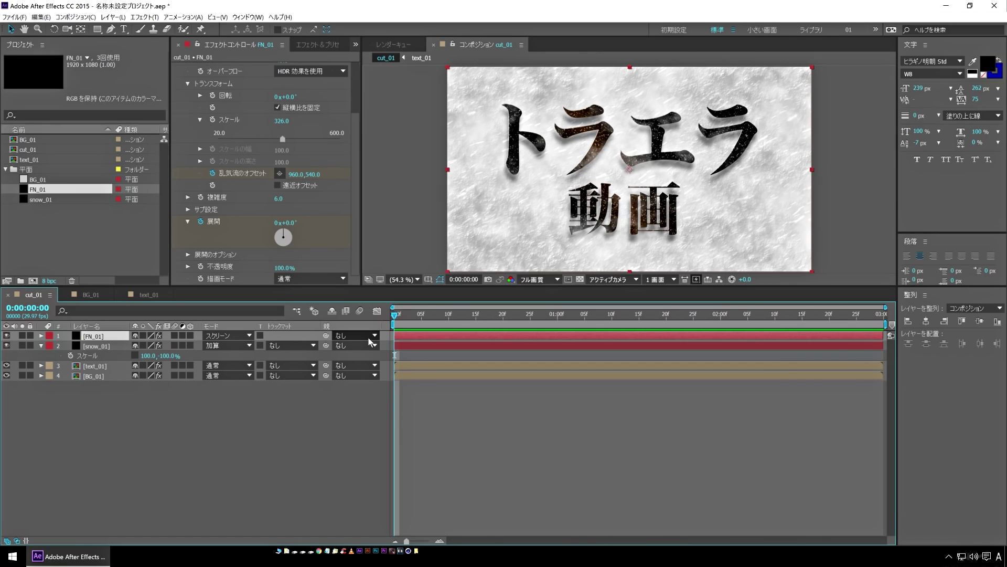
- Collapse the snow_01 layer's properties and add a two-node 35mm camera named カメラ 1 to cut_01
{"action": "left_click", "coordinate": [43, 346]}
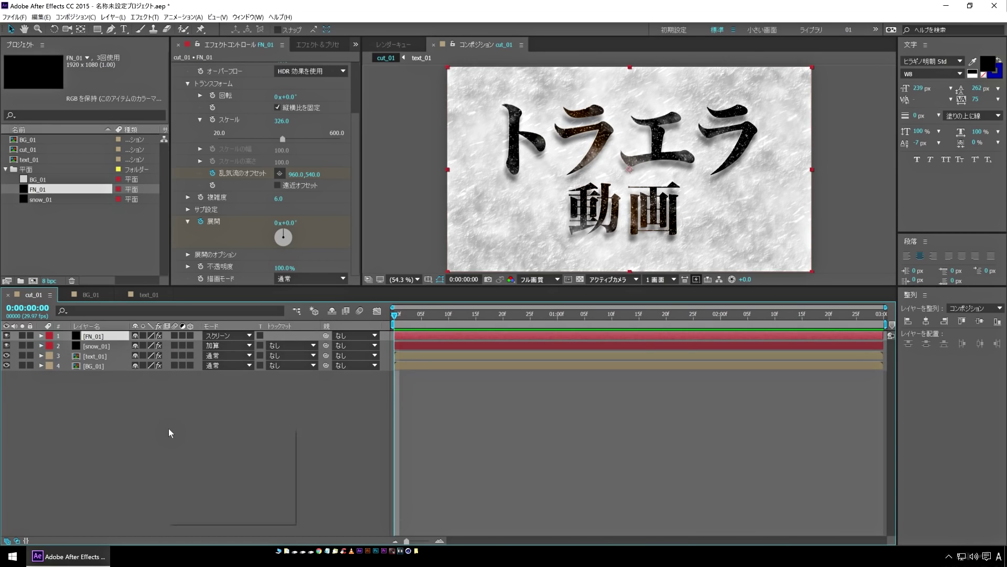
{"action": "right_click", "coordinate": [169, 428]}
{"action": "mouse_move", "coordinate": [247, 435]}
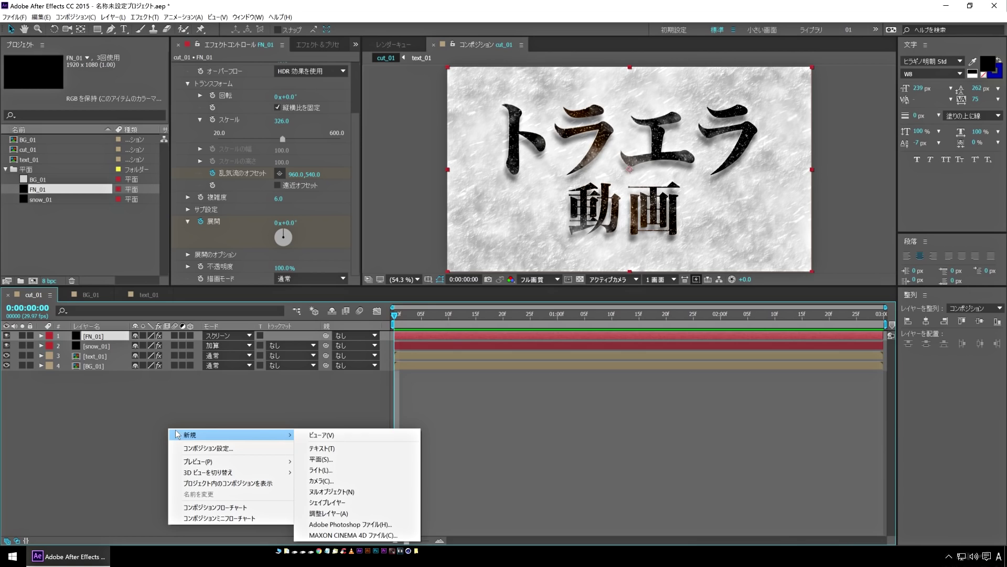
{"action": "left_click", "coordinate": [366, 480]}
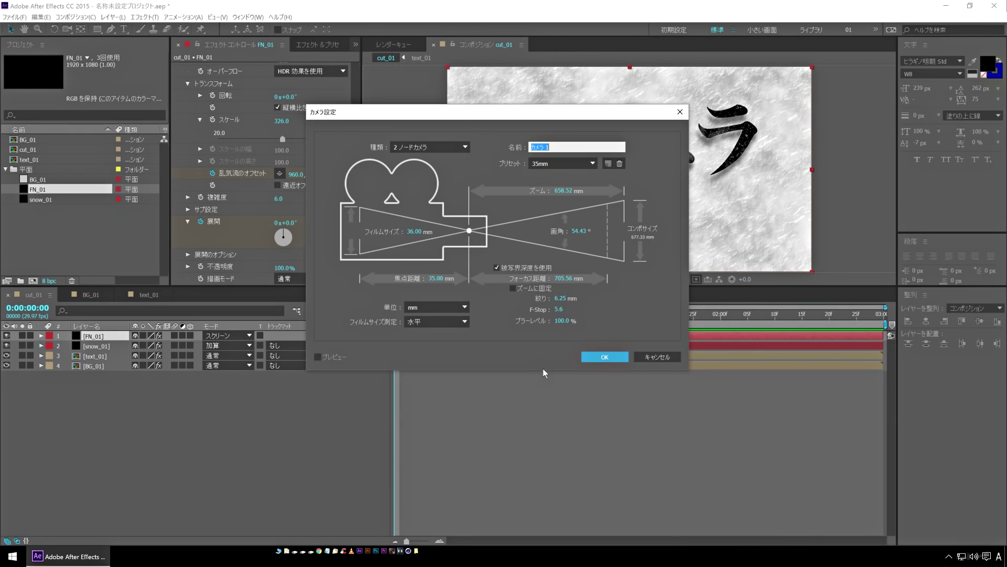
{"action": "left_click", "coordinate": [605, 358]}
- Add a null object to cut_01 as a 3D layer and select the カメラ 1 layer
{"action": "right_click", "coordinate": [138, 439]}
{"action": "mouse_move", "coordinate": [157, 445]}
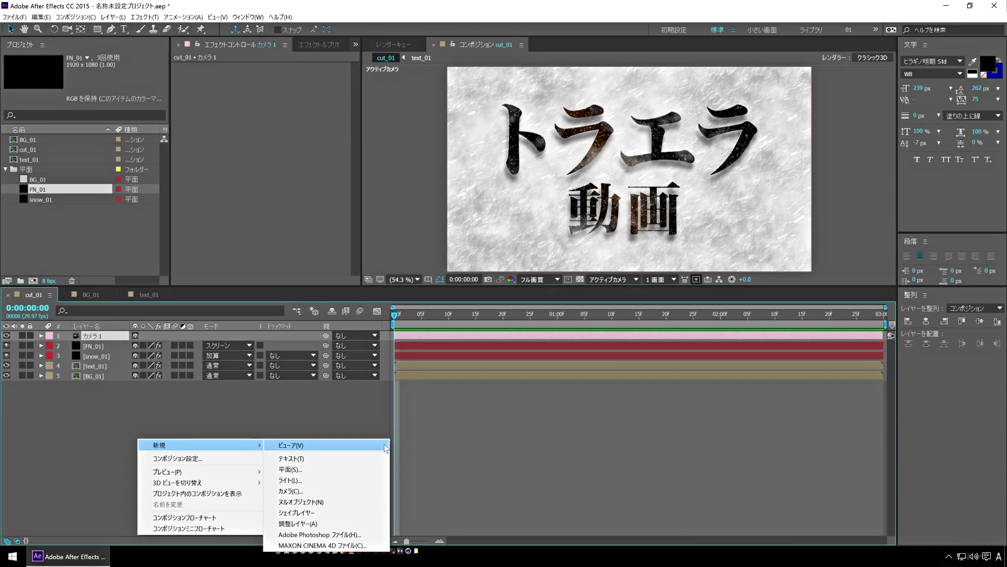
{"action": "left_click", "coordinate": [313, 502]}
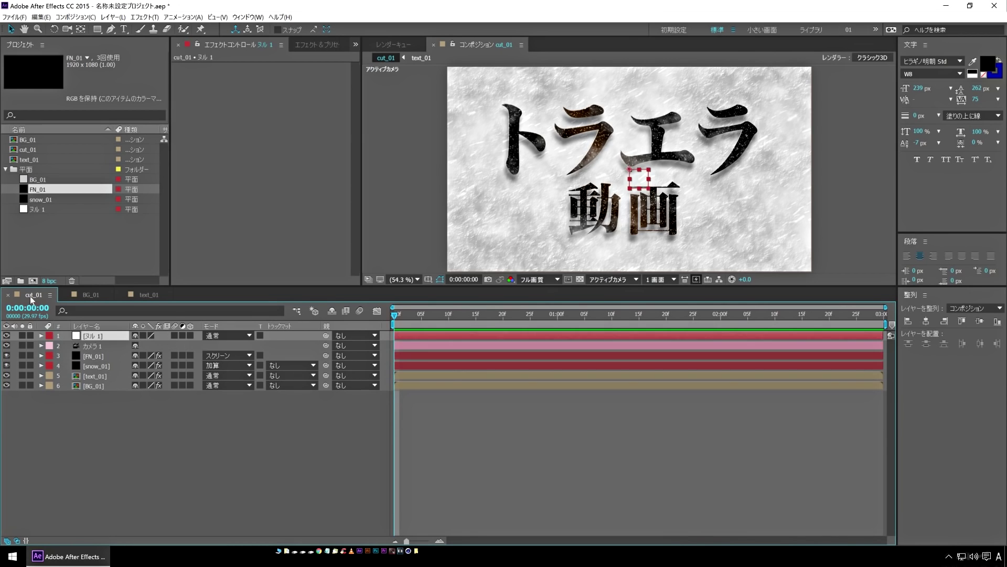
{"action": "left_click", "coordinate": [191, 335]}
{"action": "left_click", "coordinate": [90, 345]}
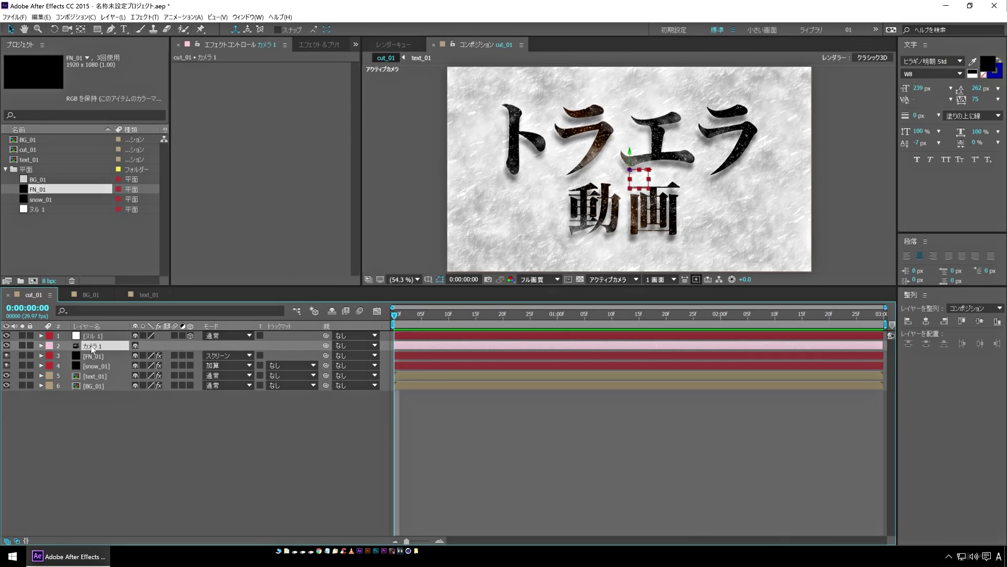
- Parent the カメラ 1 layer to ヌル 1 and make the FN_01, snow_01, text_01 and BG_01 layers 3D
{"action": "left_click_drag", "start_coordinate": [325, 345], "coordinate": [94, 336]}
{"action": "left_click", "coordinate": [96, 356]}
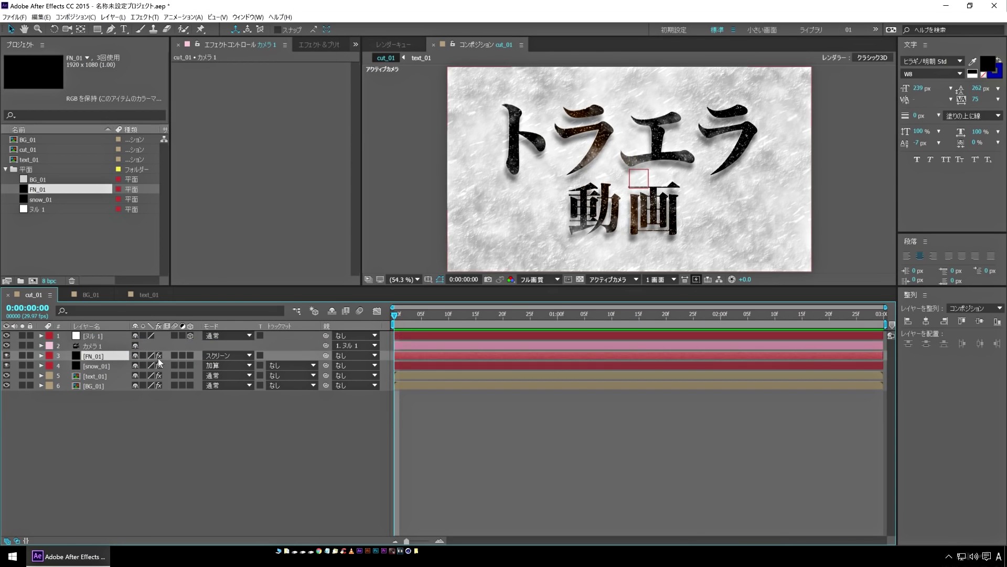
{"action": "left_click_drag", "start_coordinate": [191, 356], "coordinate": [194, 391]}
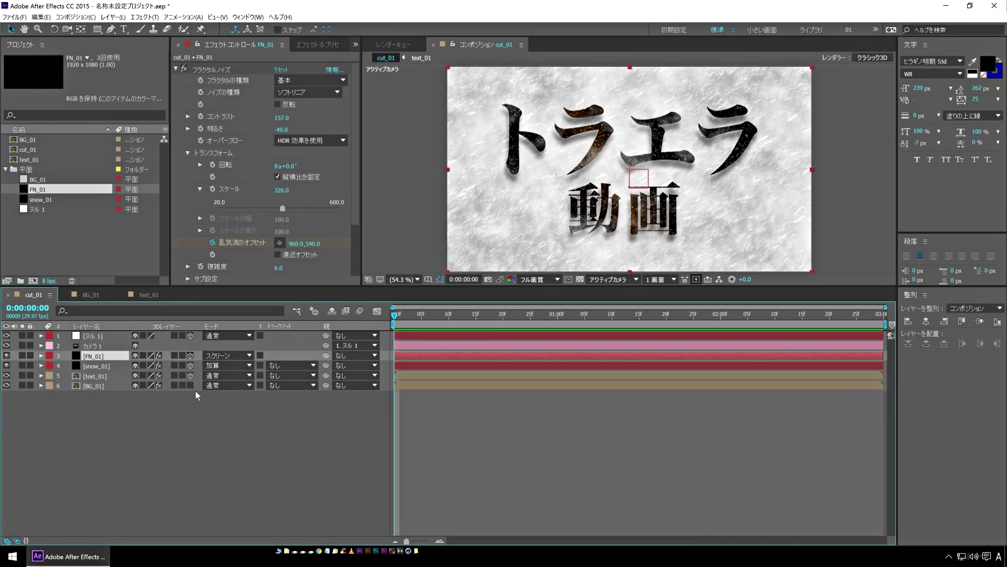
{"action": "left_click", "coordinate": [185, 446]}
- Set the text_01 layer's Z position to -1000 and reduce its scale to 49%
{"action": "left_click", "coordinate": [99, 376]}
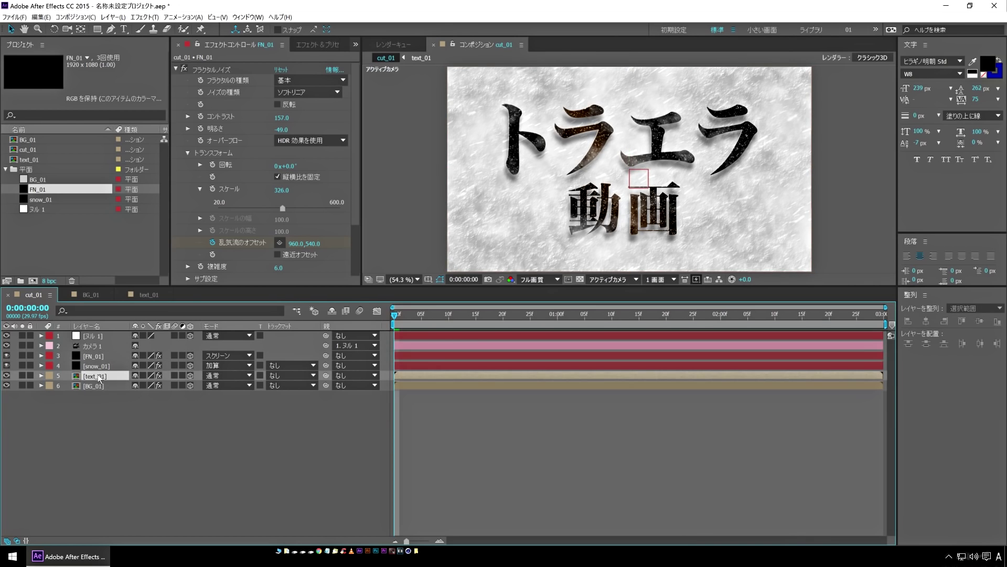
{"action": "key", "text": "p"}
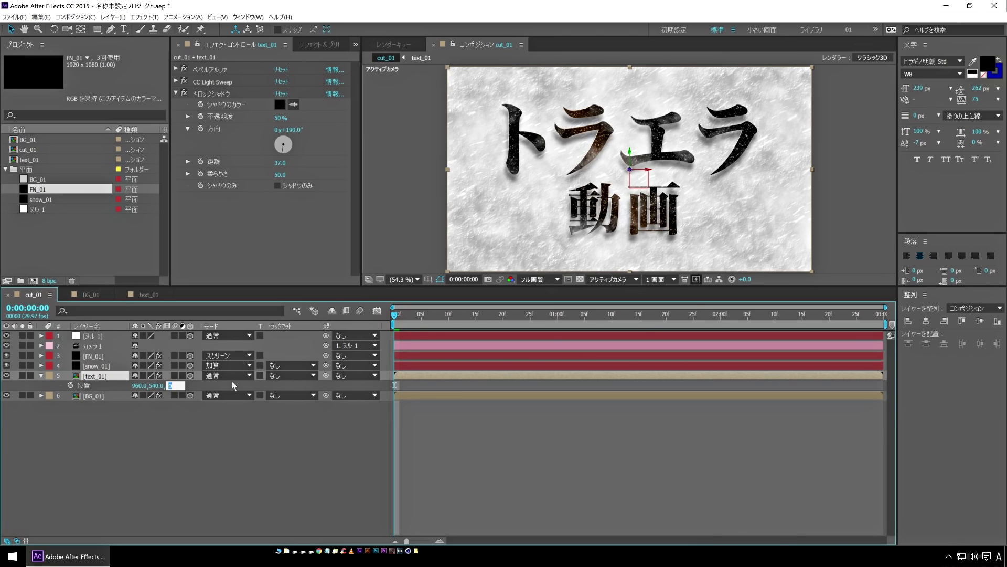
{"action": "type", "text": "-1000"}
{"action": "key", "text": "Return"}
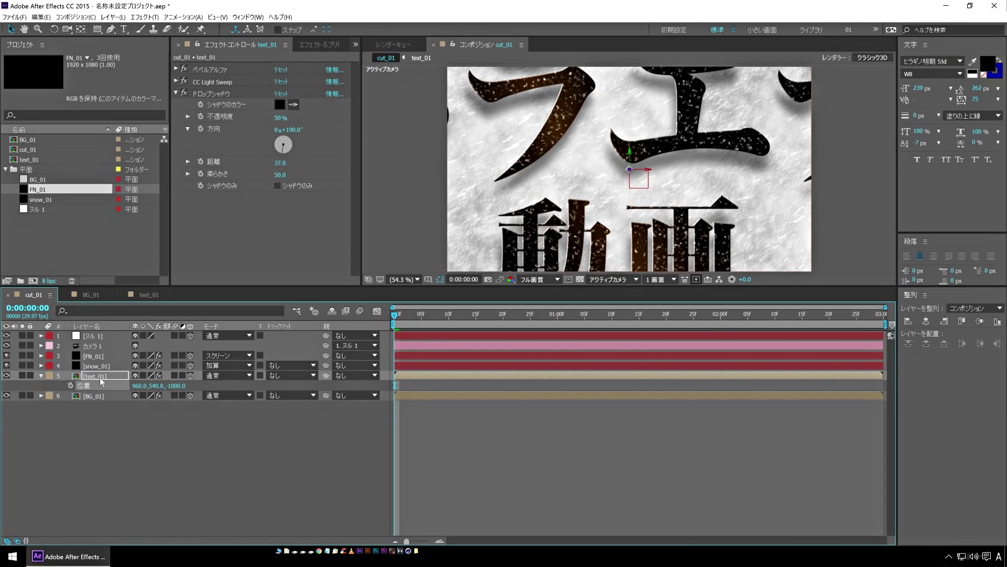
{"action": "key", "text": "s"}
{"action": "left_click_drag", "start_coordinate": [144, 386], "coordinate": [126, 391]}
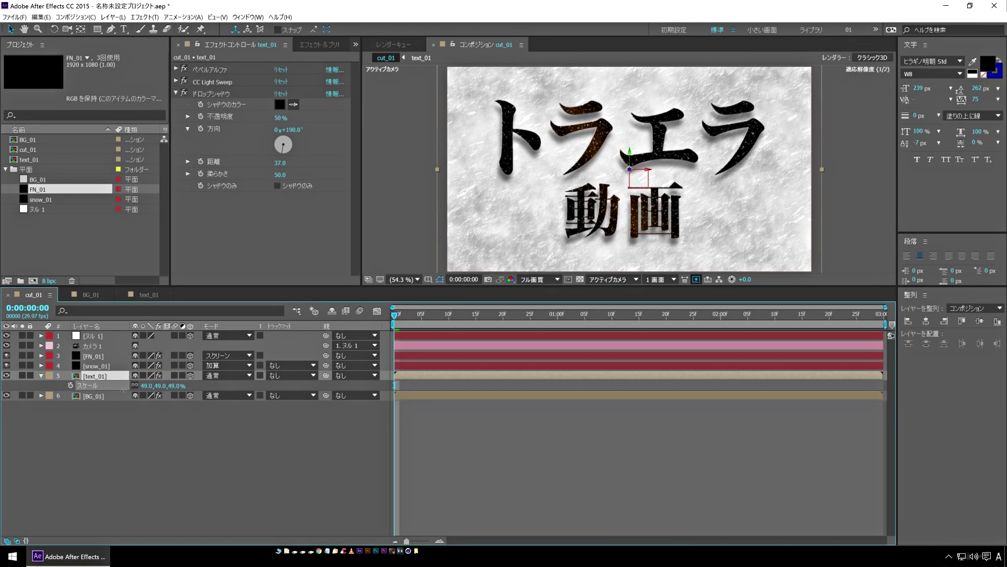
- Set the Z position of both the snow_01 and FN_01 layers to -1100
{"action": "left_click", "coordinate": [99, 366]}
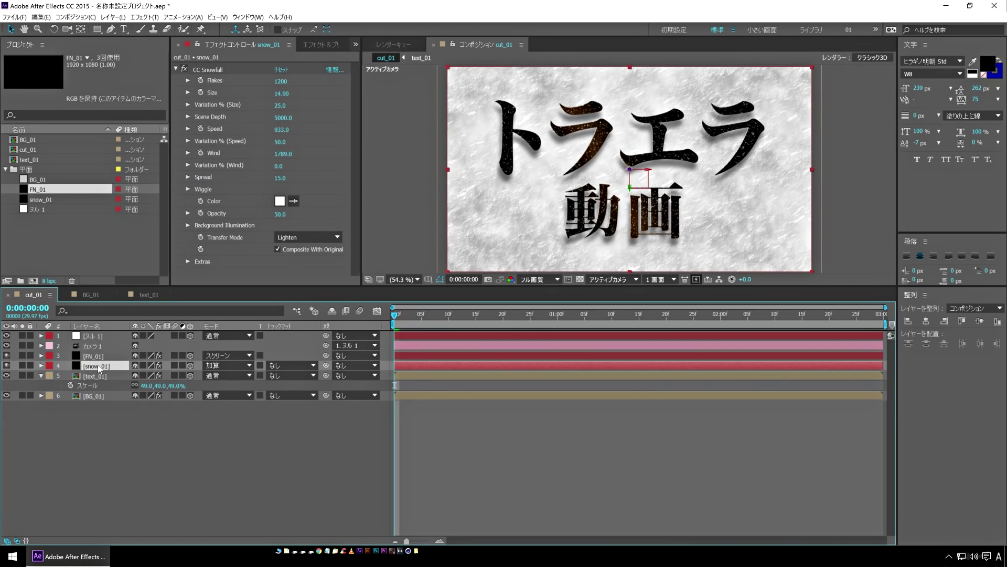
{"action": "key", "text": "p"}
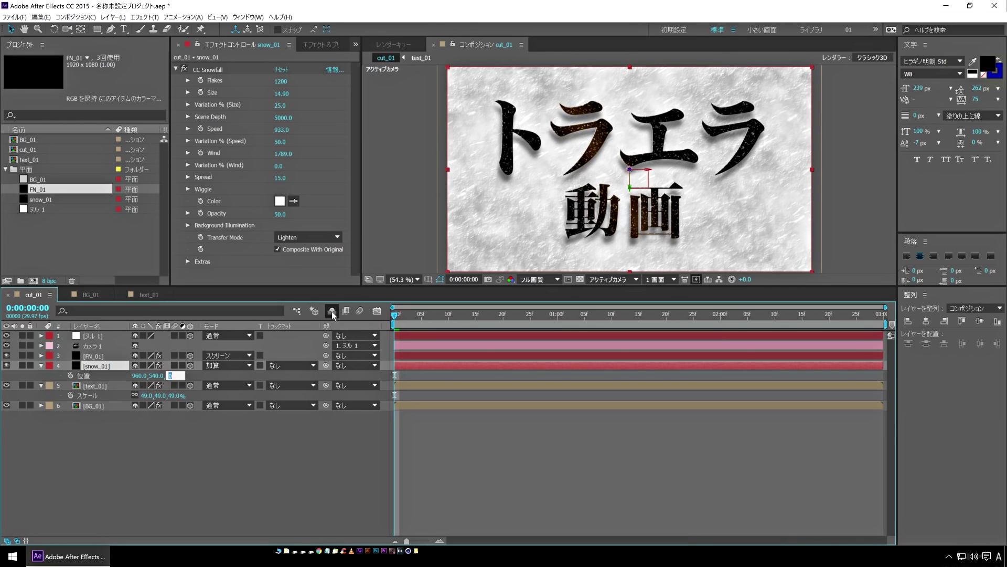
{"action": "type", "text": "-"}
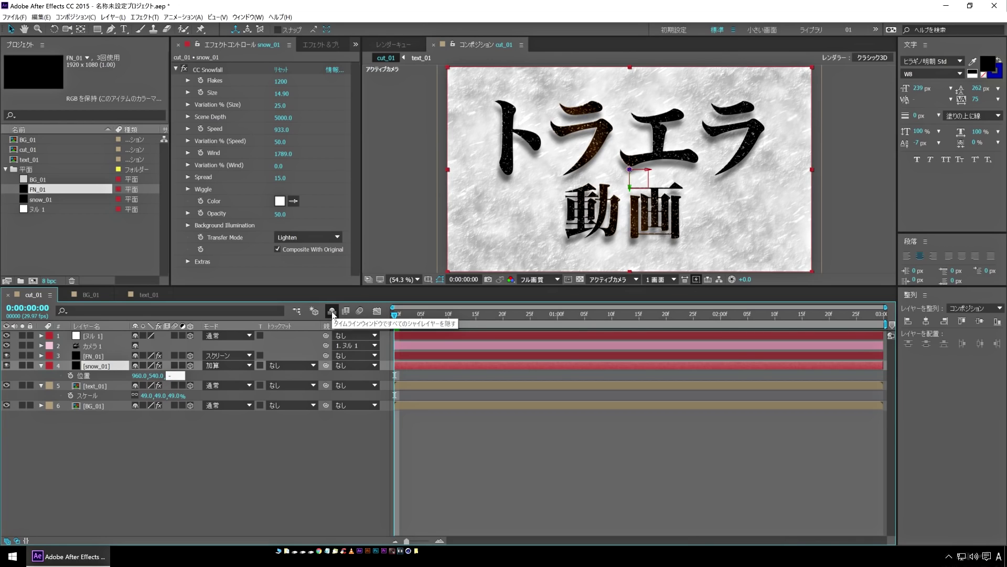
{"action": "type", "text": "1100"}
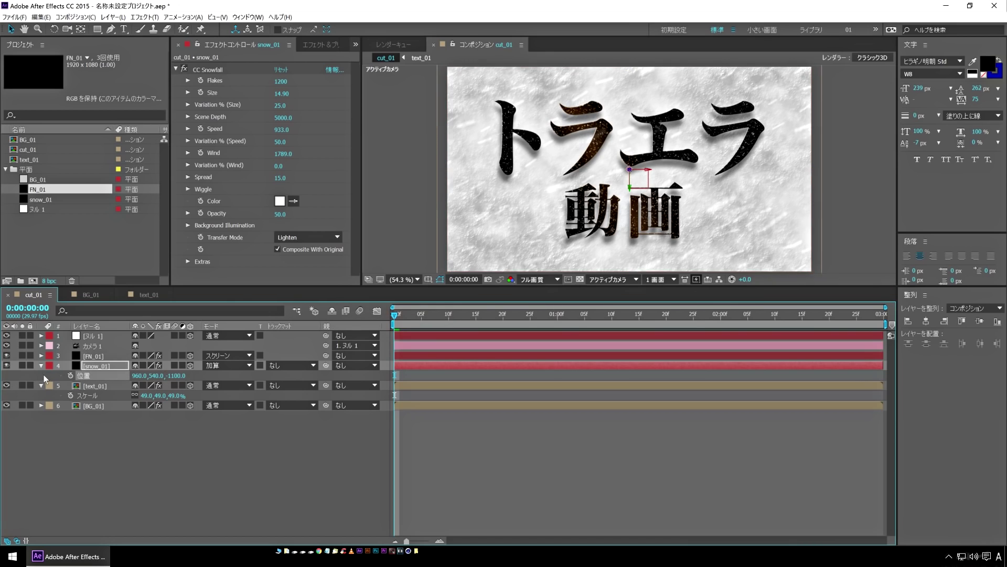
{"action": "left_click", "coordinate": [99, 357]}
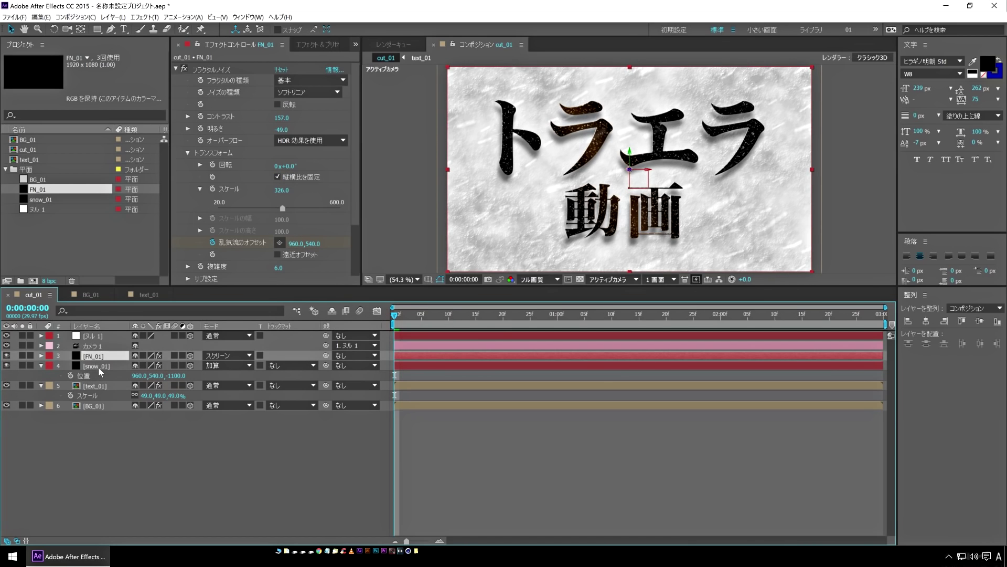
{"action": "key", "text": "p"}
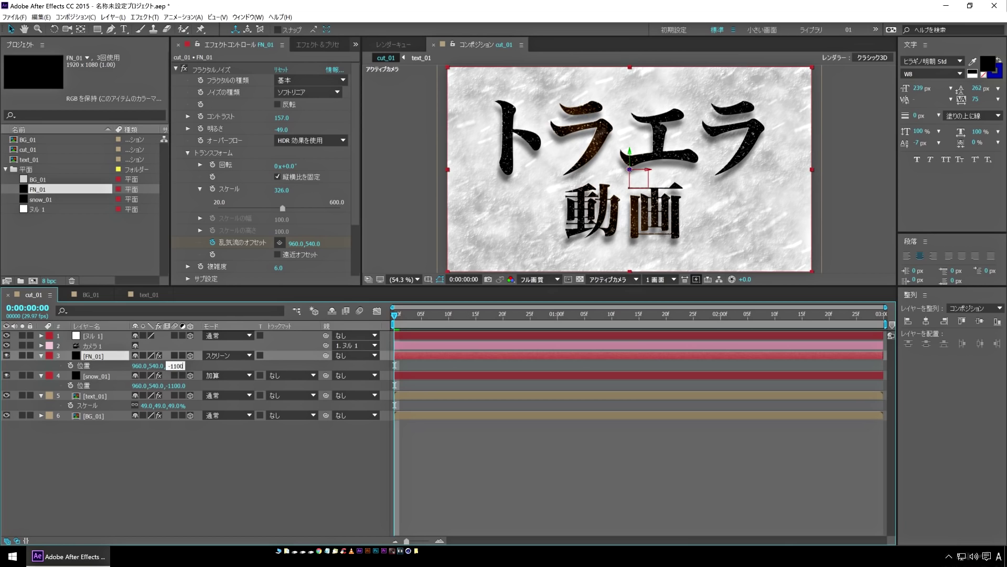
{"action": "key", "text": "Return"}
{"action": "left_click", "coordinate": [292, 463]}
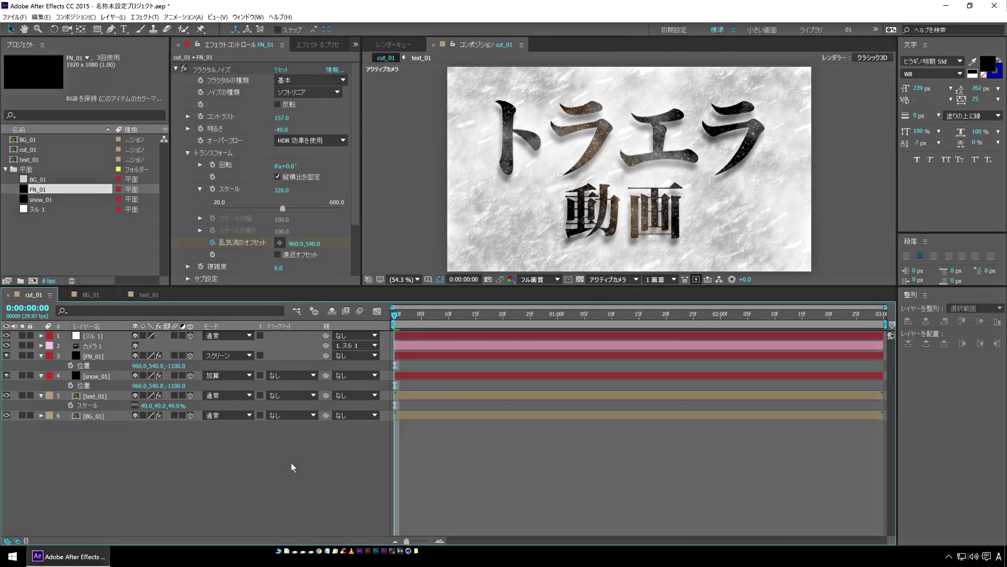
- Preview the snow and fog in front of the title, and return to the first frame
{"action": "key", "text": "space"}
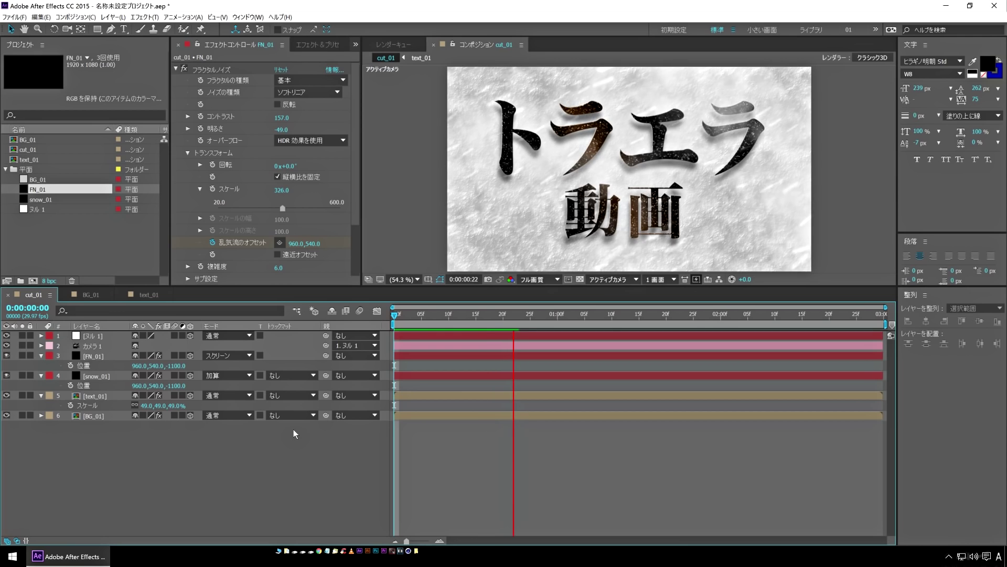
{"action": "key", "text": "space"}
{"action": "key", "text": "Home"}
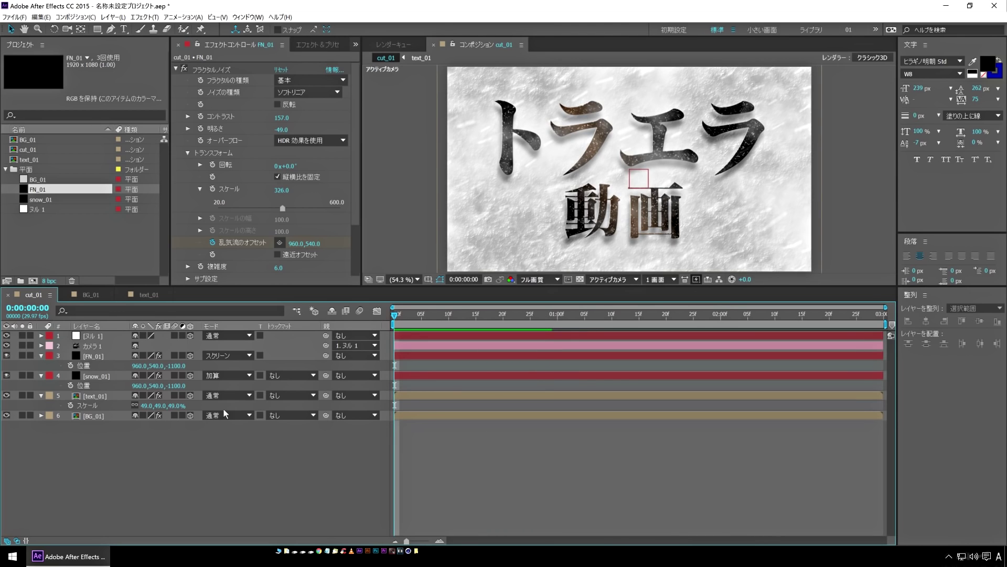
- Animate the ヌル 1 layer's Z position from -178 at 0:00:00:00 to 0 at 0:00:02:29
{"action": "left_click", "coordinate": [94, 336]}
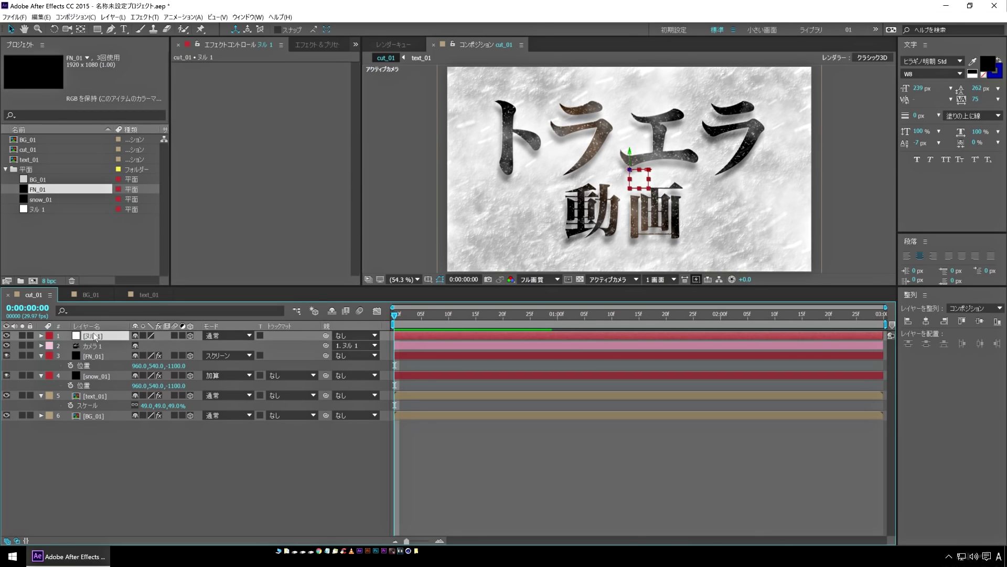
{"action": "key", "text": "p"}
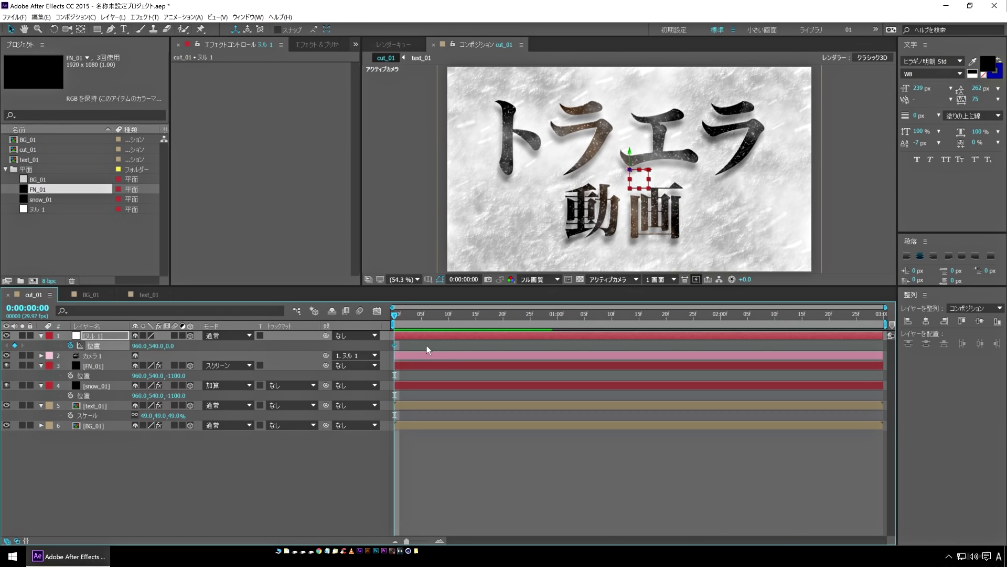
{"action": "key", "text": "End"}
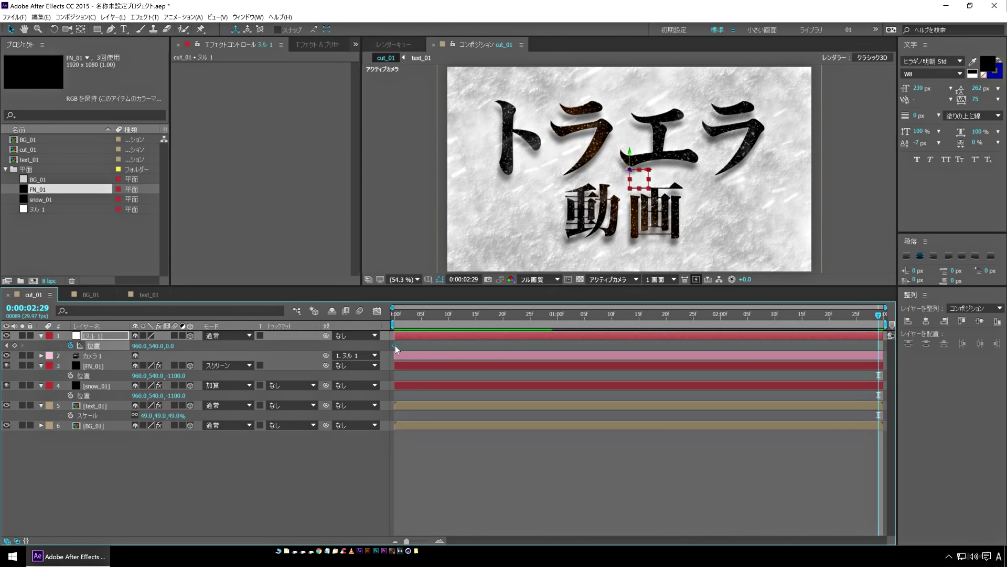
{"action": "left_click_drag", "start_coordinate": [395, 345], "coordinate": [530, 360]}
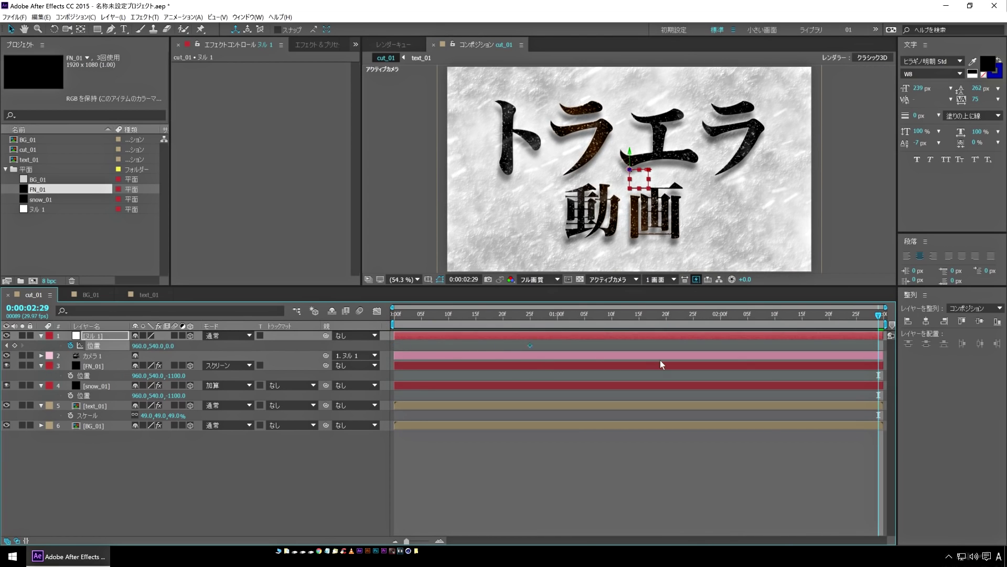
{"action": "left_click_drag", "start_coordinate": [880, 320], "coordinate": [395, 318]}
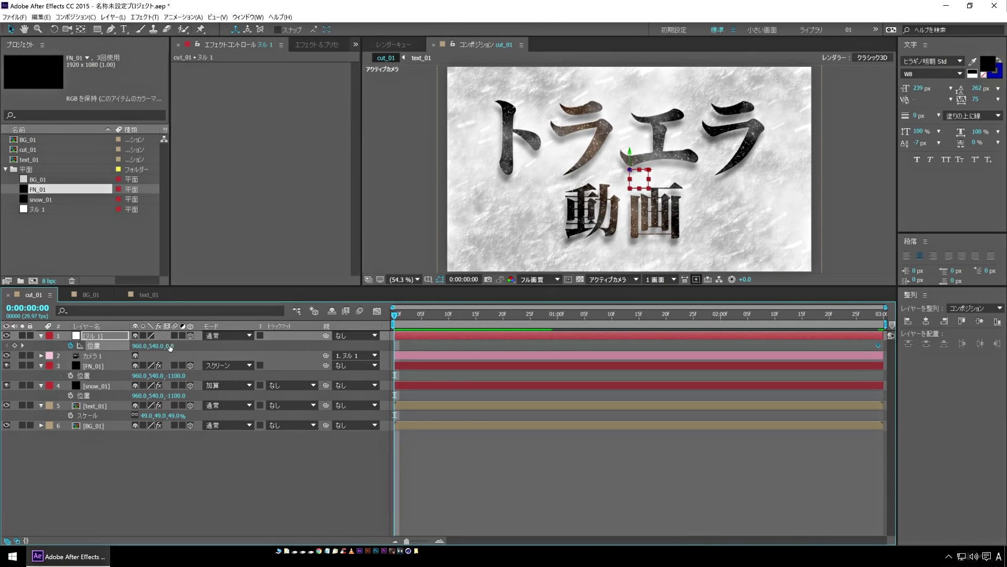
{"action": "left_click_drag", "start_coordinate": [203, 349], "coordinate": [67, 359]}
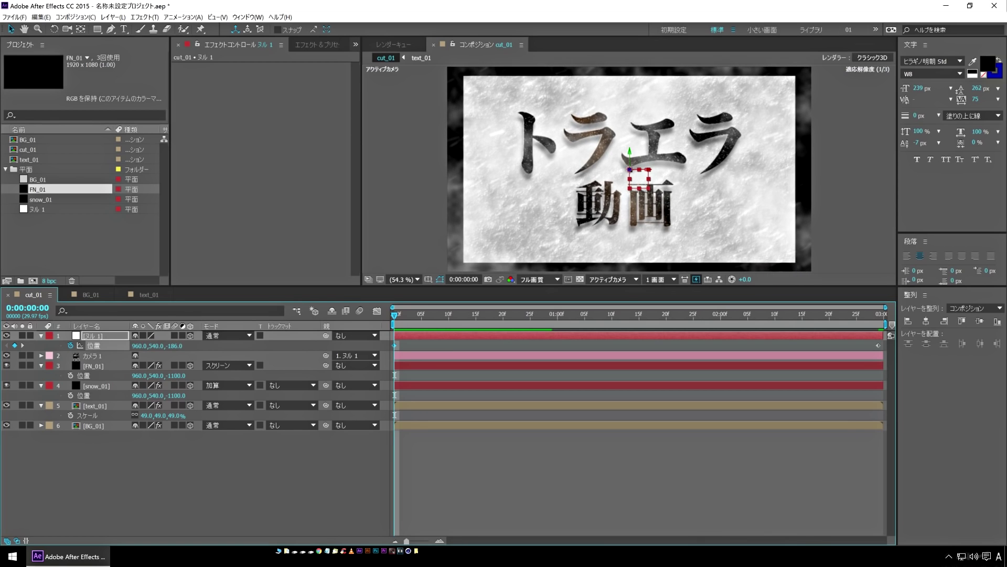
{"action": "left_click_drag", "start_coordinate": [67, 359], "coordinate": [93, 364]}
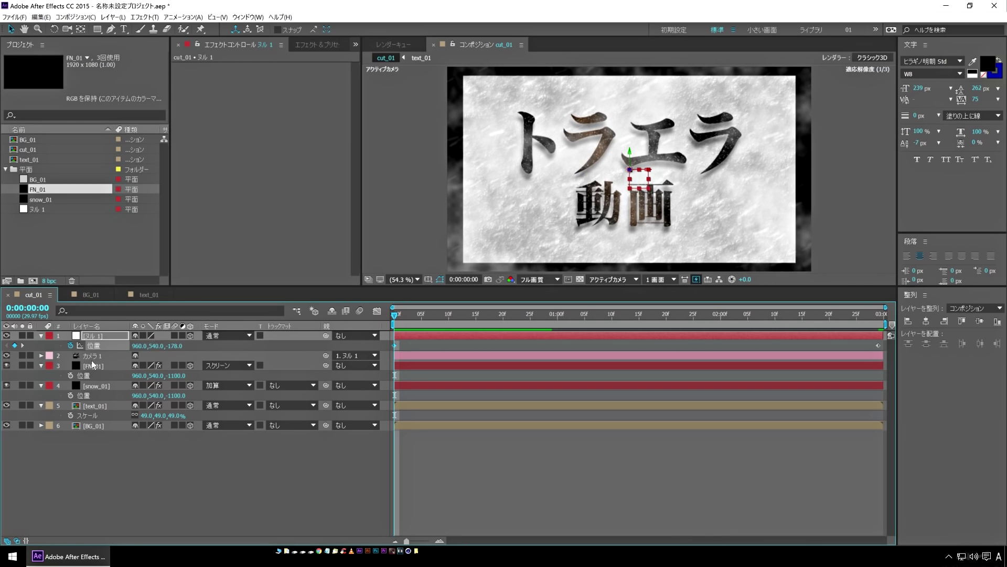
- Deselect the layers and preview the camera's forward and backward motion from the first frame
{"action": "left_click", "coordinate": [131, 516]}
{"action": "key", "text": "space"}
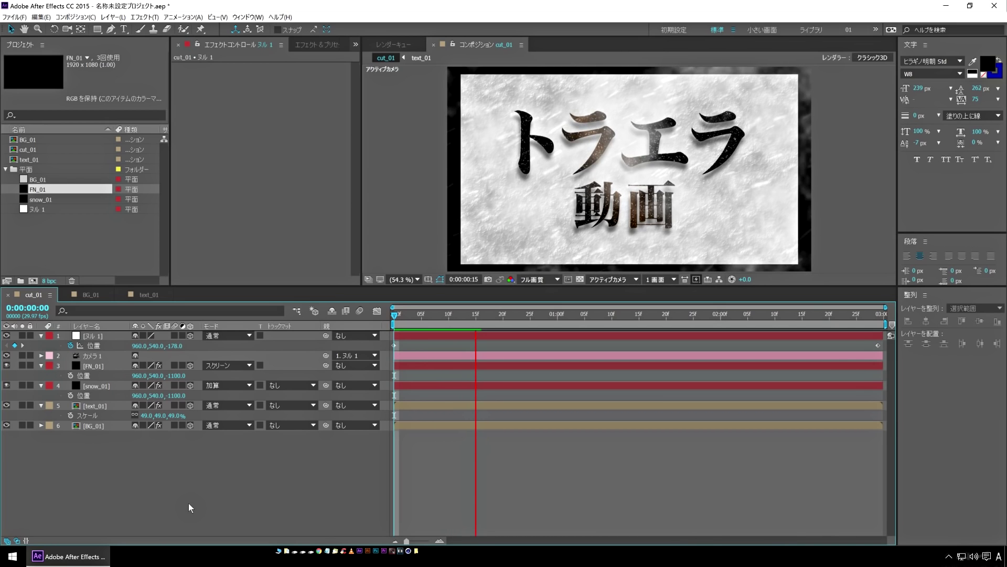
{"action": "key", "text": "space"}
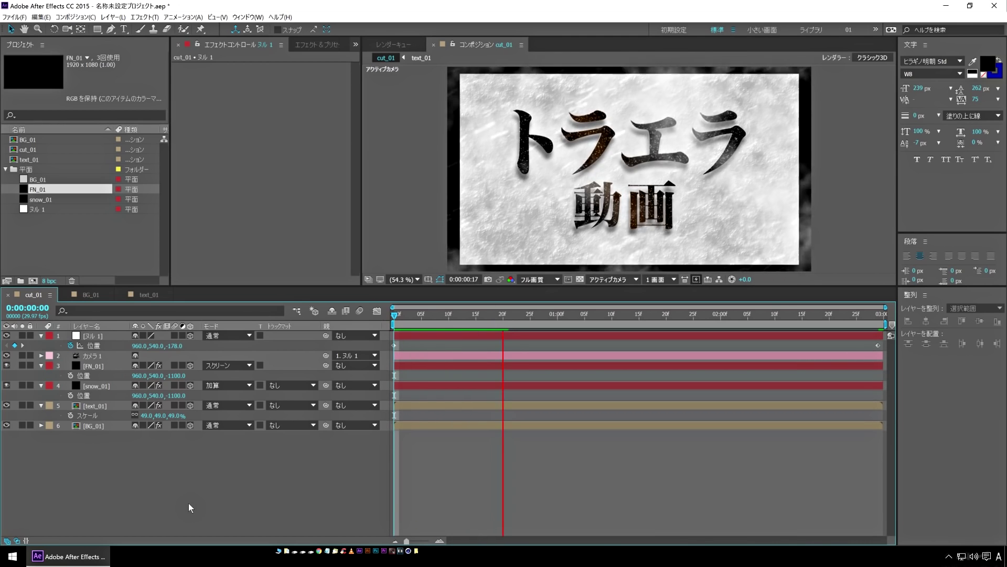
{"action": "key", "text": "space"}
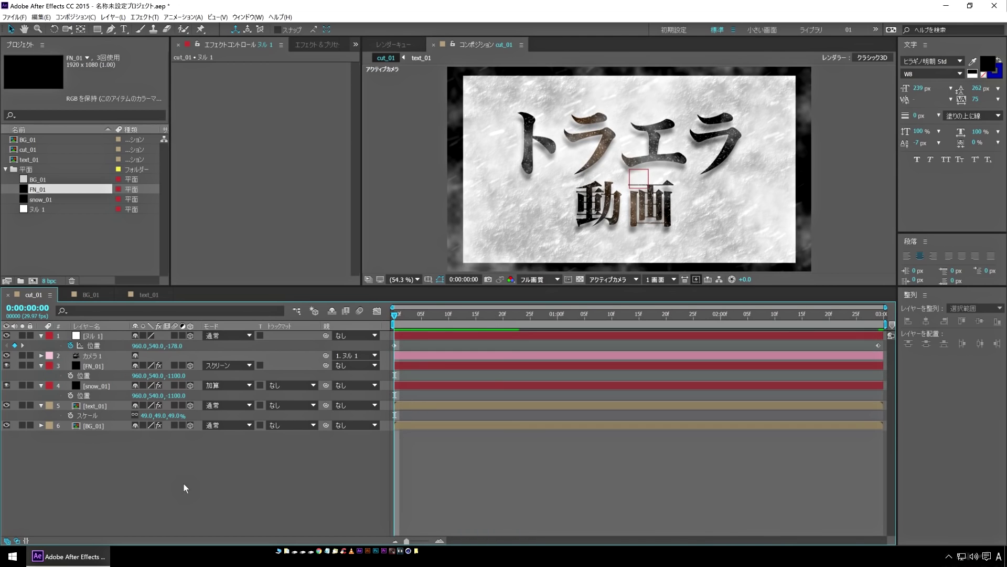
- Animate the ヌル 1 layer's Z rotation (Z 回転) from 7° at 0:00:00:00 to 0° at 0:00:02:29
{"action": "left_click", "coordinate": [102, 337]}
{"action": "key", "text": "r"}
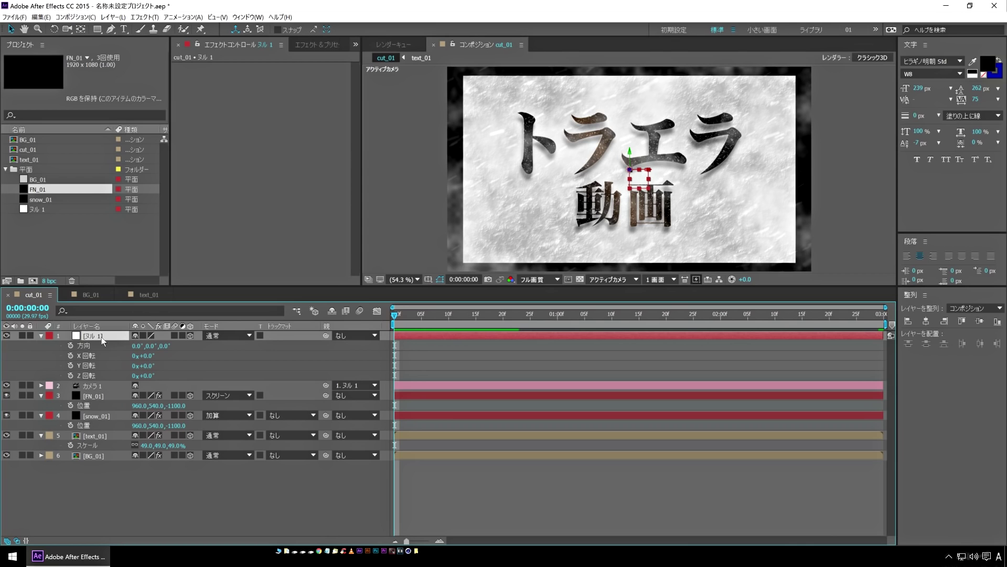
{"action": "left_click_drag", "start_coordinate": [482, 316], "coordinate": [879, 316]}
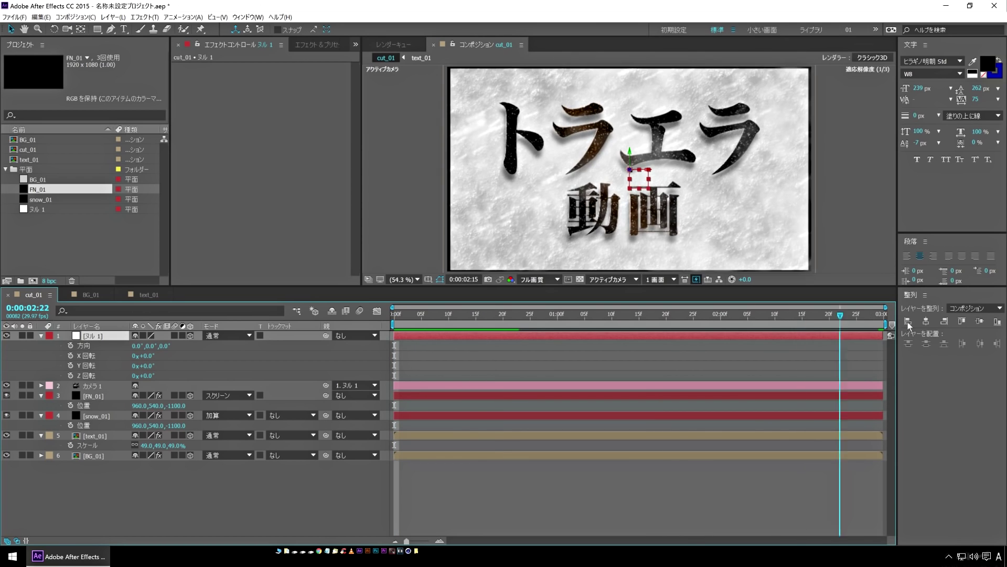
{"action": "left_click", "coordinate": [71, 376]}
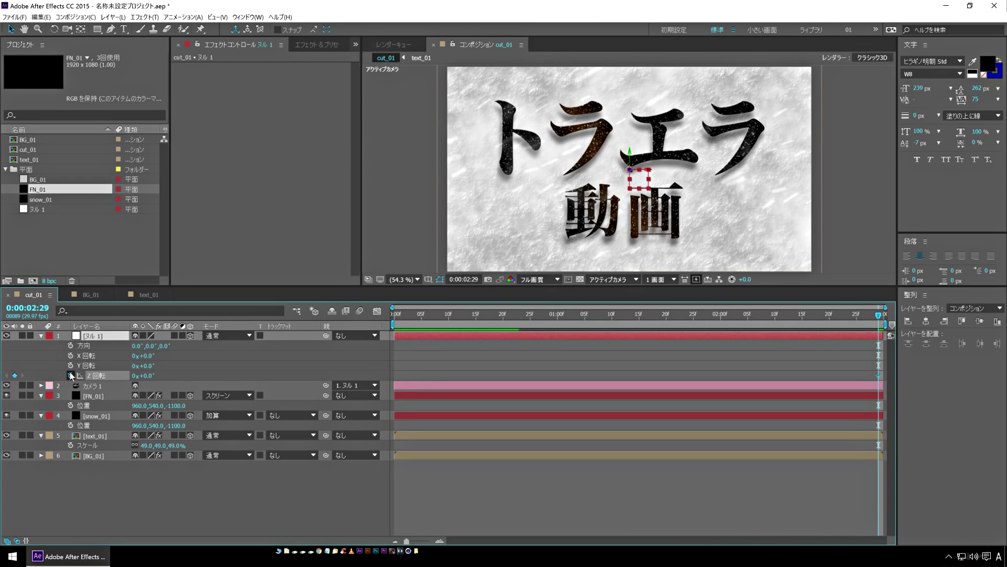
{"action": "left_click_drag", "start_coordinate": [429, 314], "coordinate": [284, 320]}
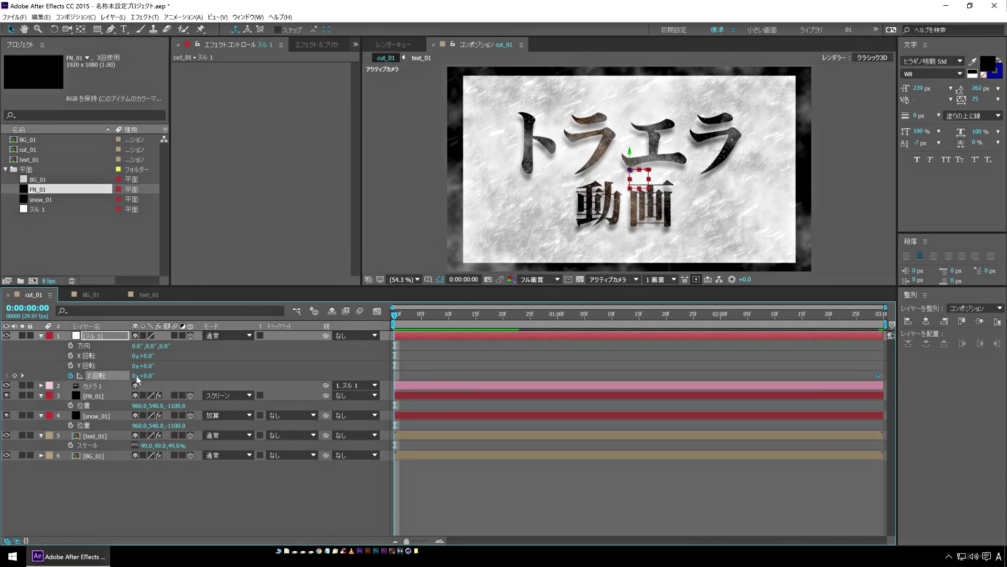
{"action": "left_click_drag", "start_coordinate": [137, 376], "coordinate": [153, 378]}
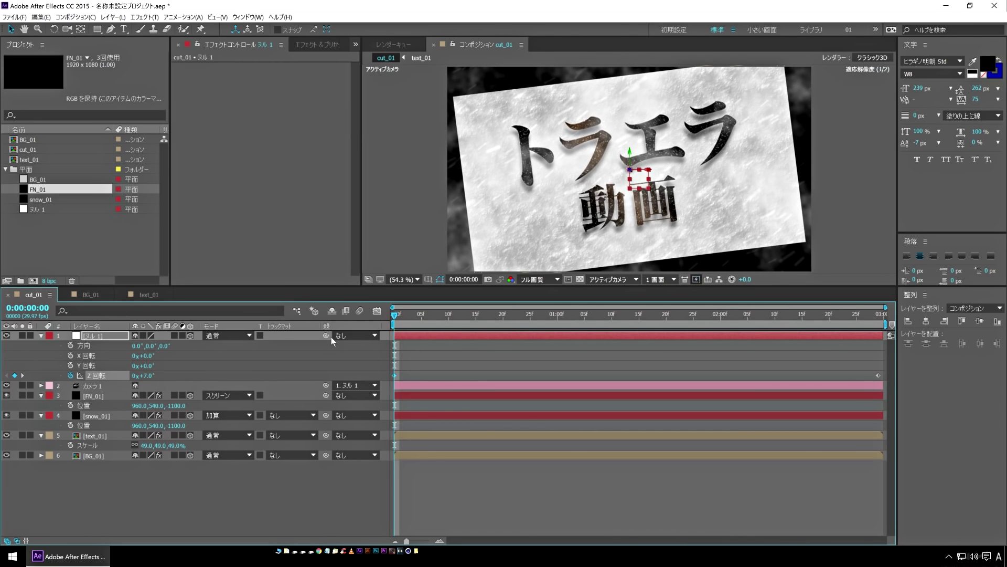
- Preview the rotating camera move, reducing the composition preview resolution to 1/2 画質 for a second playback
{"action": "key", "text": "space"}
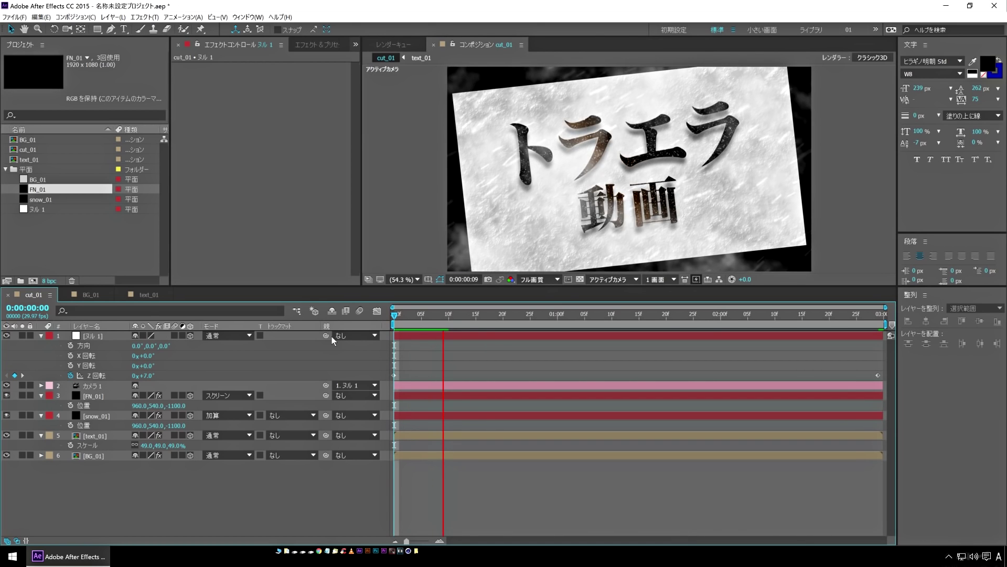
{"action": "key", "text": "space"}
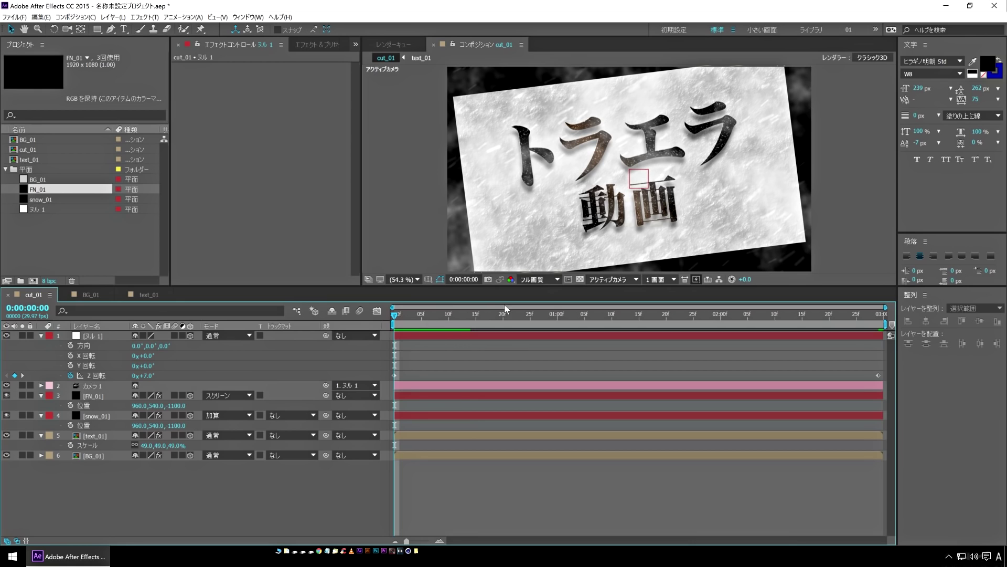
{"action": "left_click", "coordinate": [543, 279]}
{"action": "left_click", "coordinate": [541, 316]}
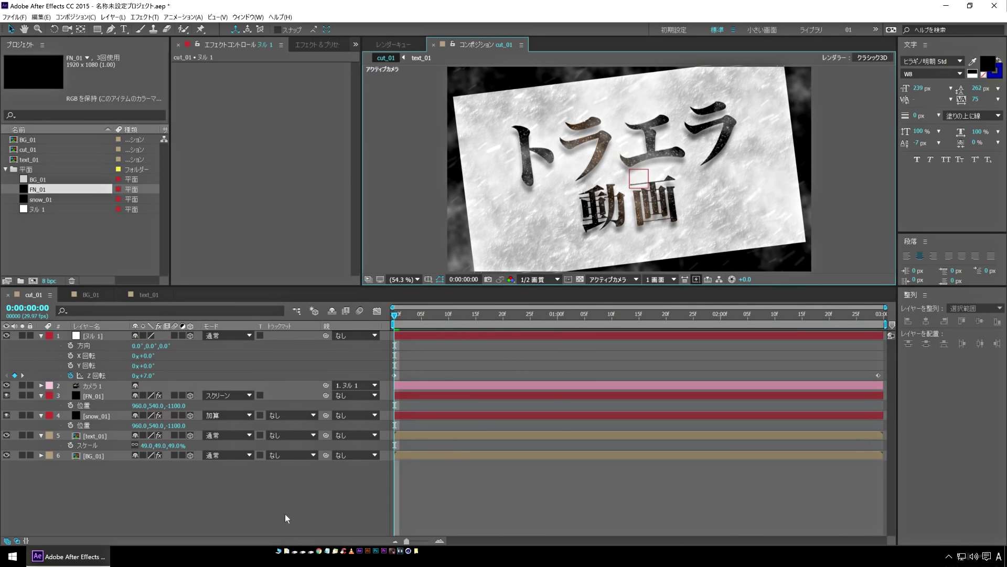
{"action": "key", "text": "space"}
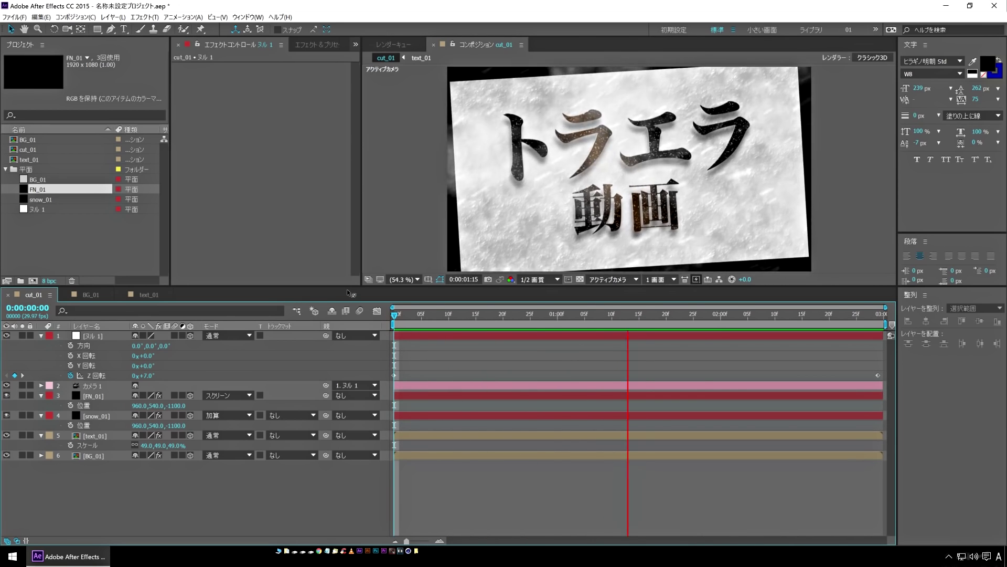
{"action": "key", "text": "space"}
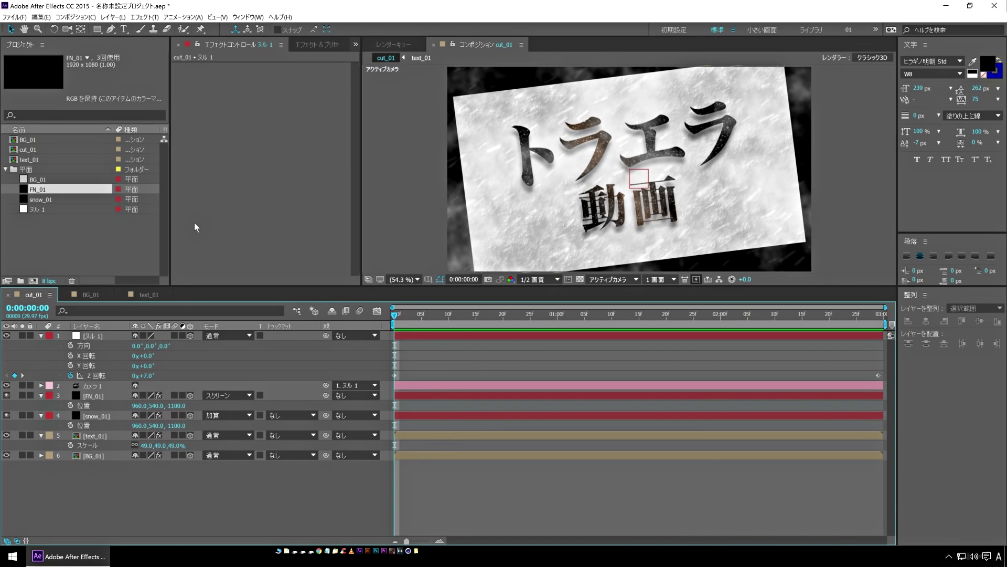
- Apply モーションタイル to the BG_01 layer with output width 150, output height 140 and ミラーエッジ enabled
{"action": "left_click", "coordinate": [92, 456]}
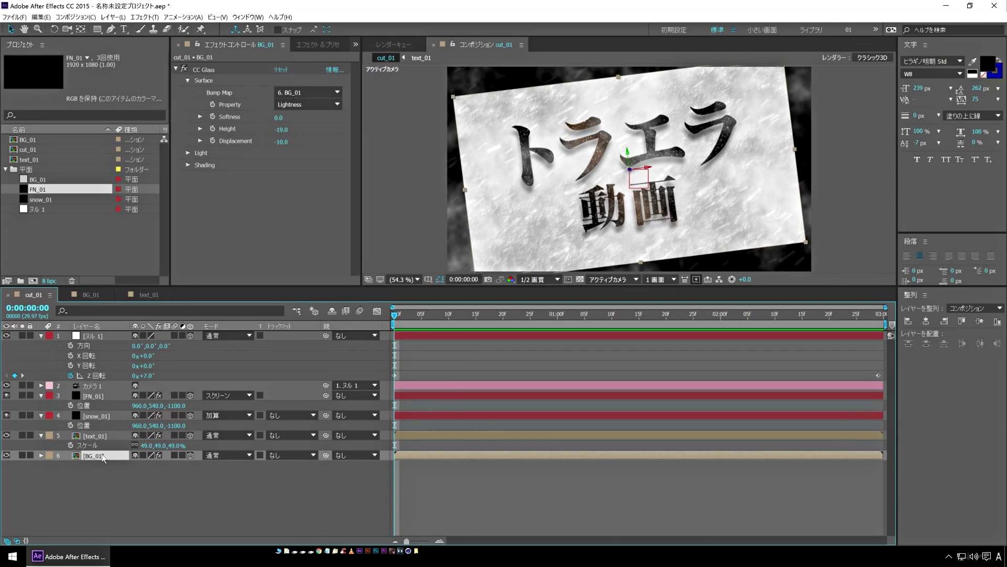
{"action": "right_click", "coordinate": [243, 212]}
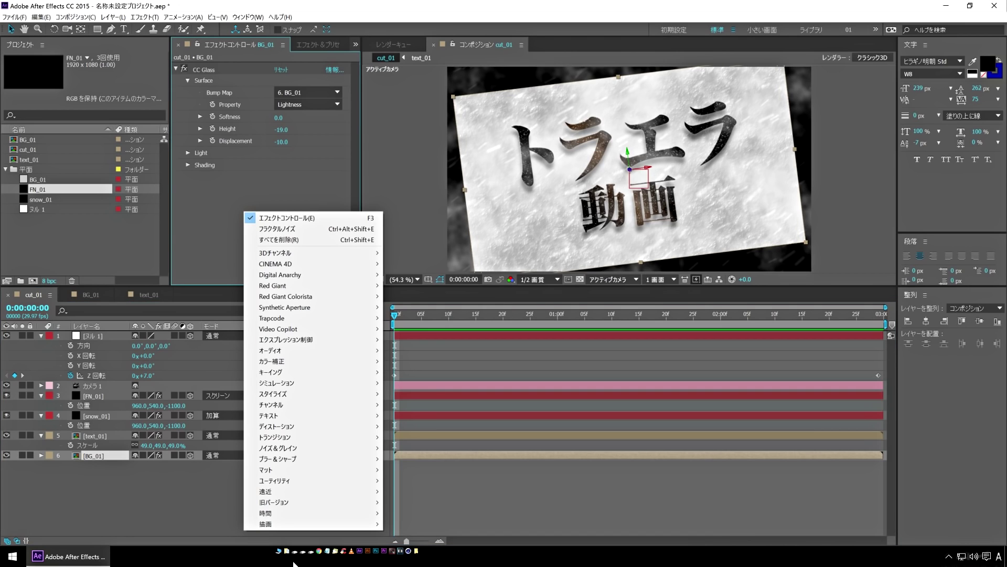
{"action": "mouse_move", "coordinate": [346, 393]}
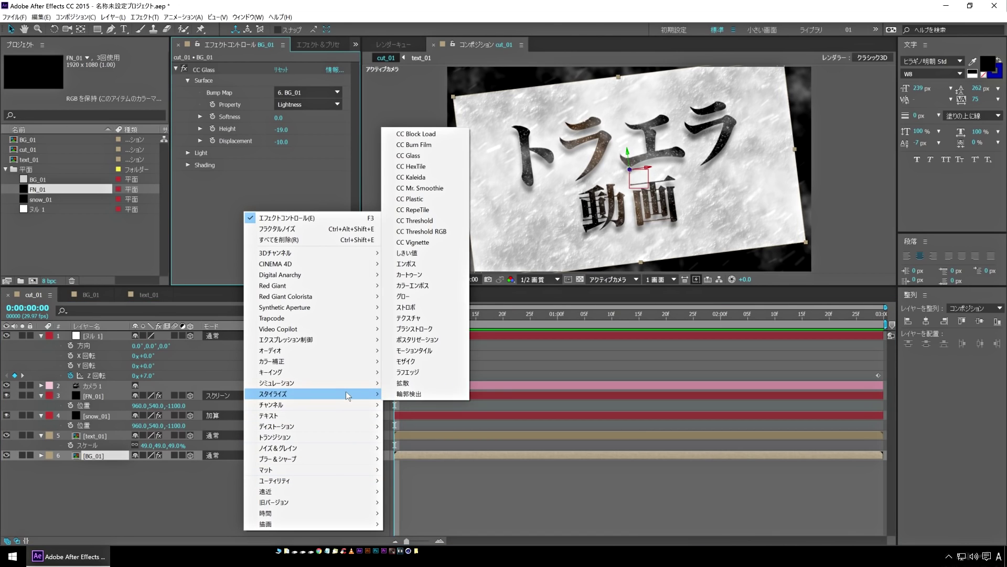
{"action": "left_click", "coordinate": [449, 347]}
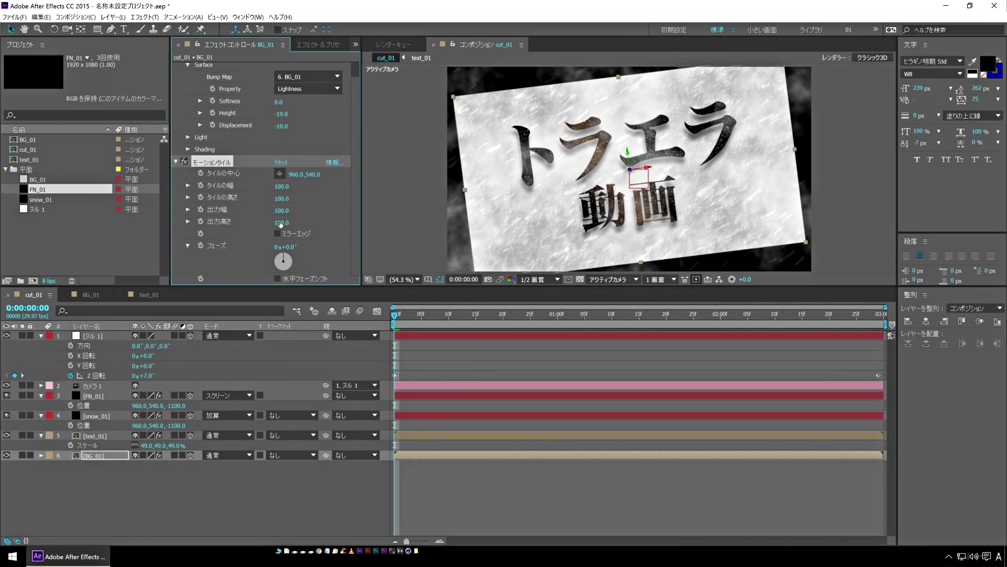
{"action": "left_click_drag", "start_coordinate": [284, 223], "coordinate": [282, 223]}
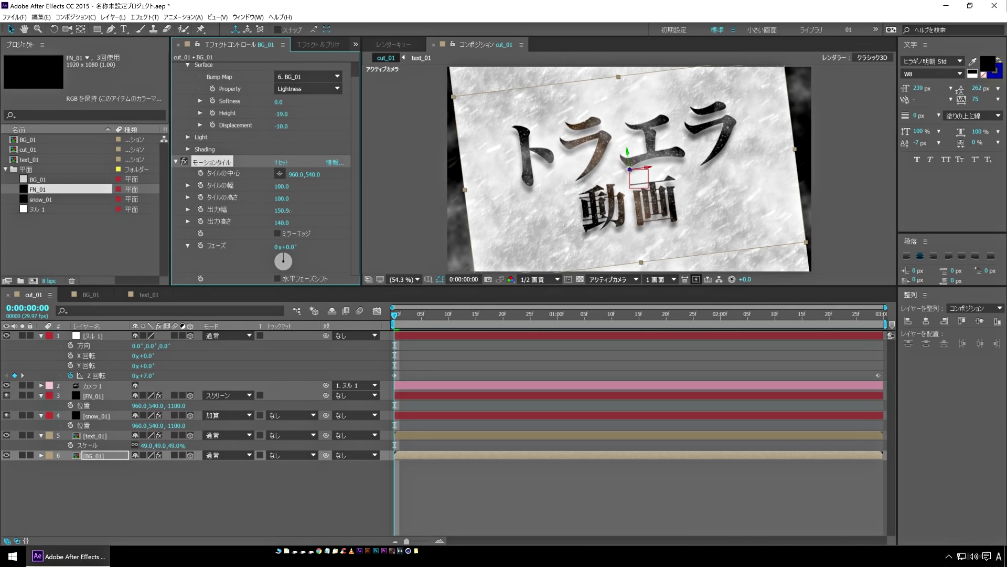
{"action": "left_click_drag", "start_coordinate": [289, 211], "coordinate": [287, 215]}
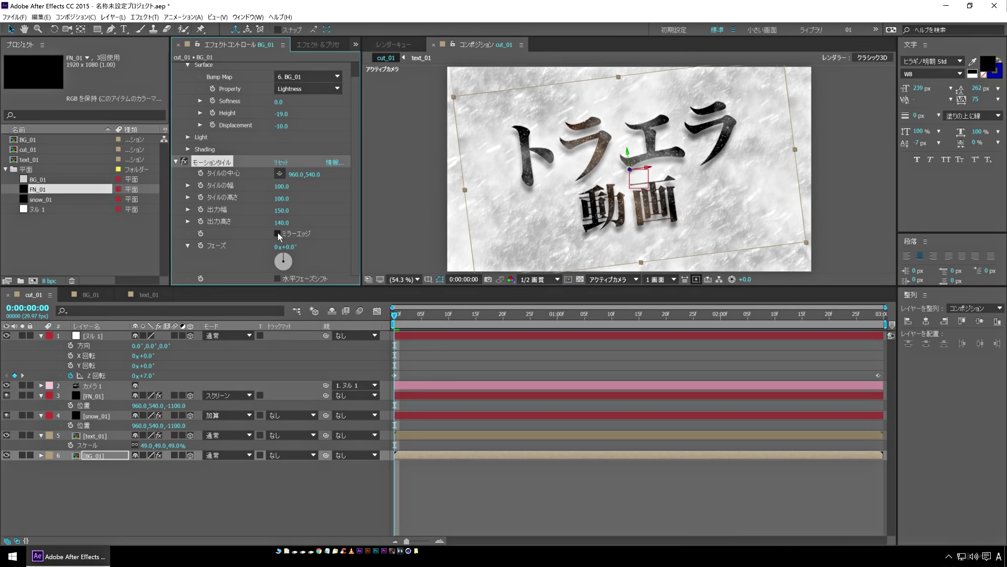
{"action": "left_click", "coordinate": [298, 523]}
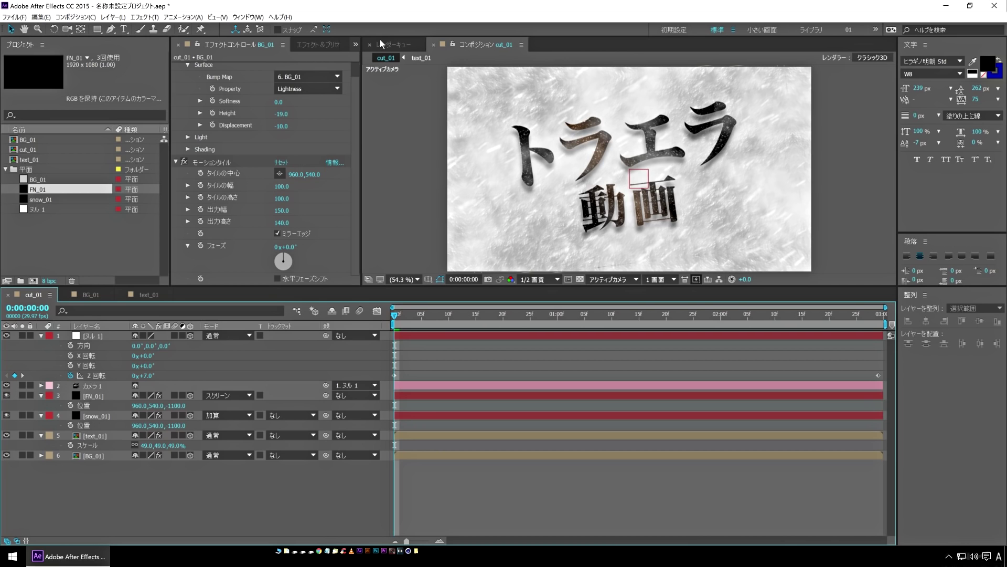
- Preview the camera move over the tiled background and collapse the ヌル 1 layer's properties
{"action": "key", "text": "space"}
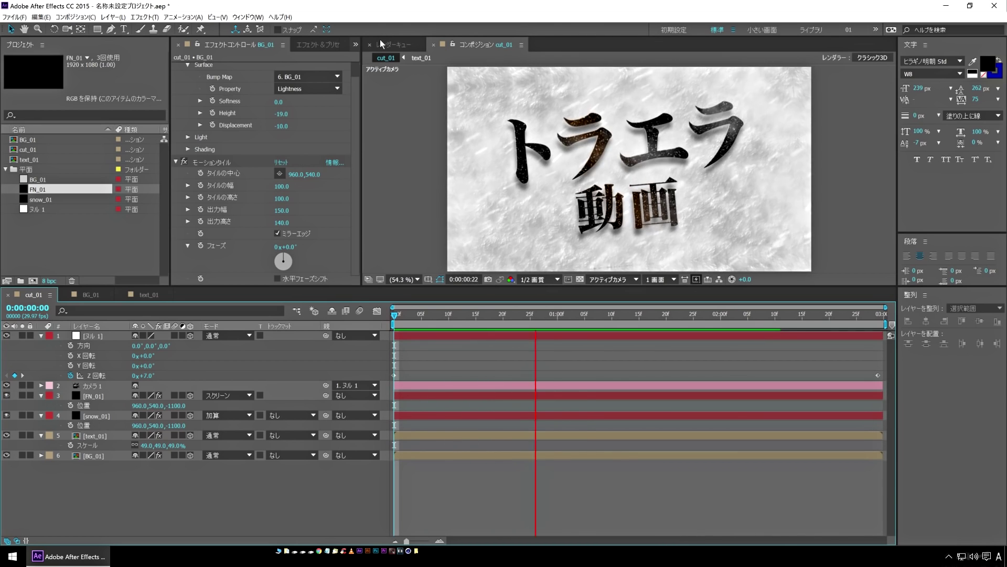
{"action": "key", "text": "space"}
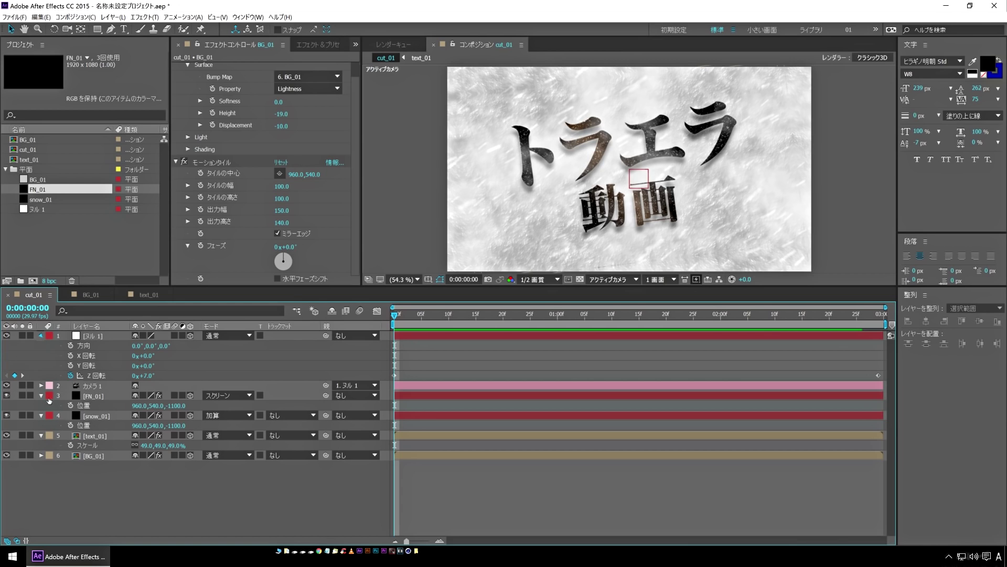
{"action": "left_click", "coordinate": [41, 336]}
- Add an ambient (アンビエント) light named ライト 1 to cut_01 and adjust its intensity while creating it
{"action": "right_click", "coordinate": [138, 448]}
{"action": "mouse_move", "coordinate": [252, 455]}
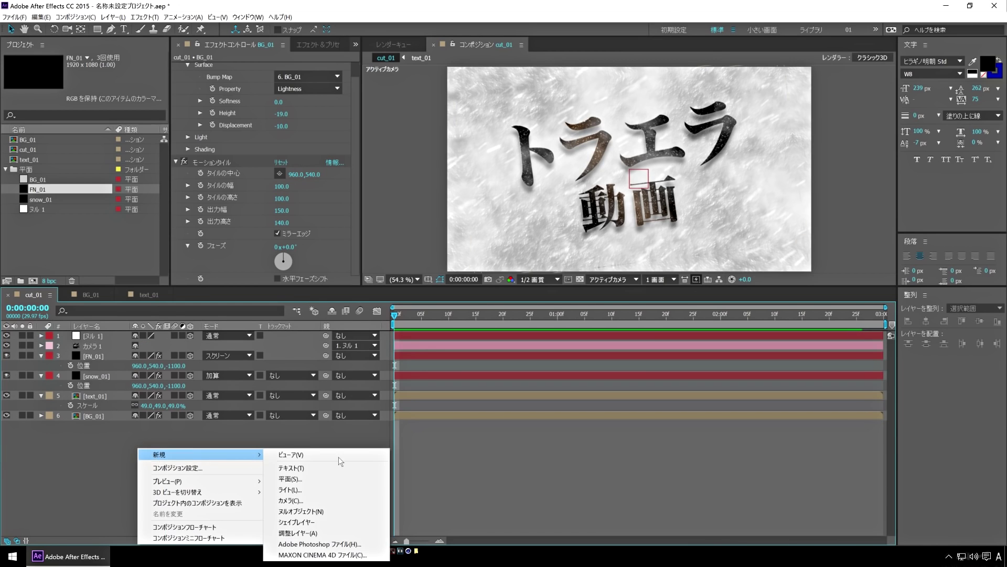
{"action": "left_click", "coordinate": [338, 494]}
{"action": "left_click", "coordinate": [518, 185]}
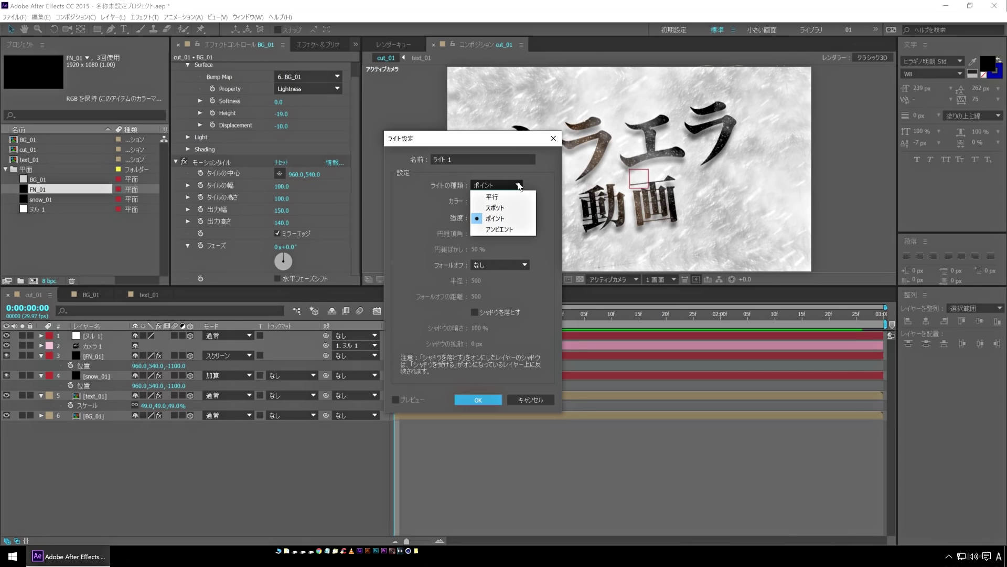
{"action": "left_click", "coordinate": [521, 231]}
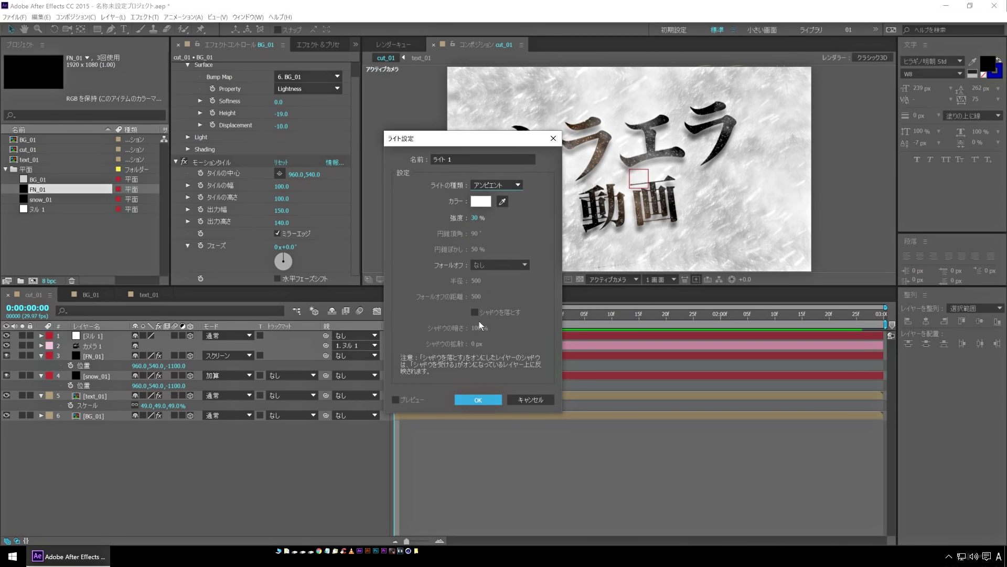
{"action": "left_click", "coordinate": [475, 218]}
{"action": "left_click", "coordinate": [478, 400]}
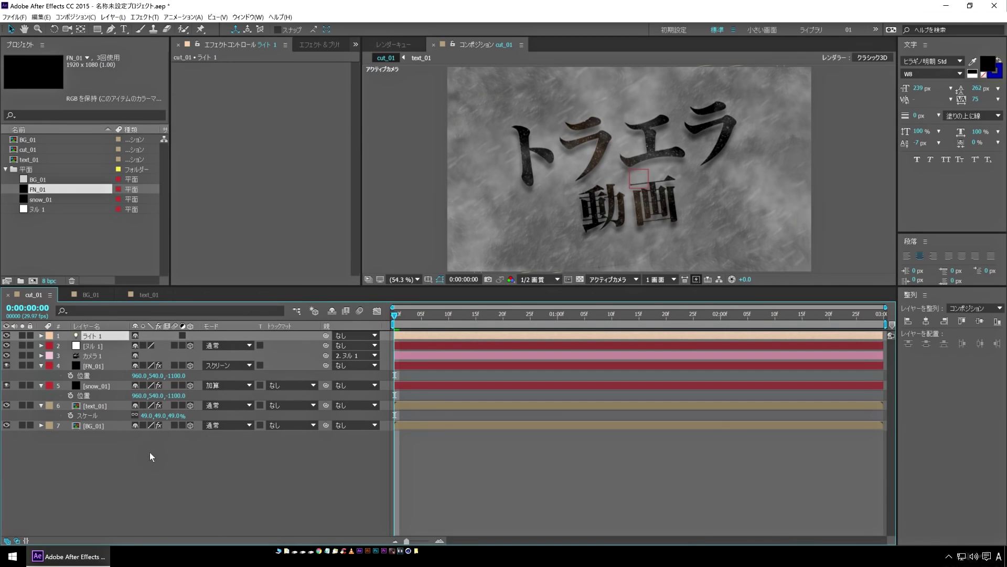
- Add a point (ポイント) light named ライト 2 with 50% intensity and no falloff
{"action": "right_click", "coordinate": [137, 450]}
{"action": "mouse_move", "coordinate": [210, 360]}
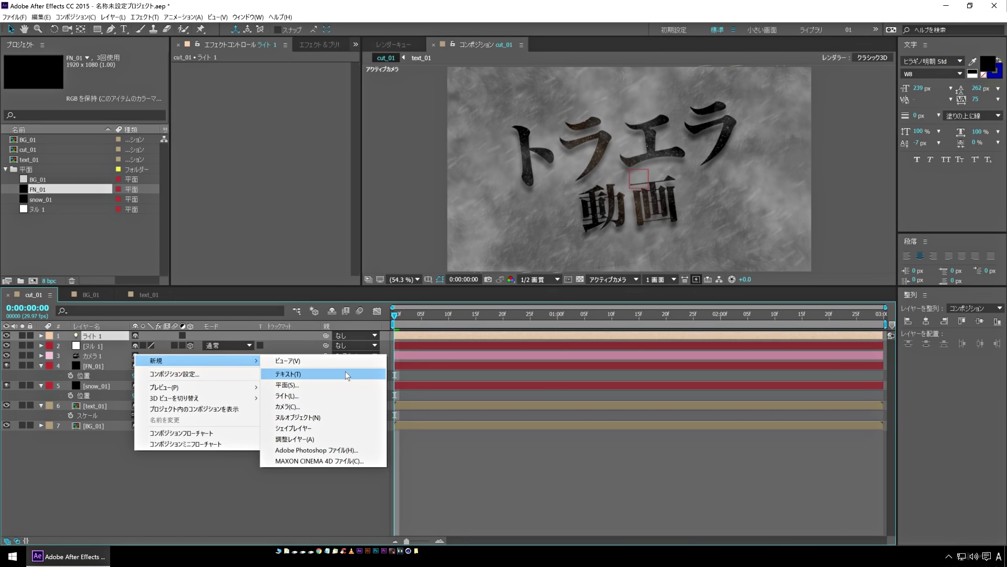
{"action": "left_click", "coordinate": [340, 395]}
{"action": "left_click", "coordinate": [496, 185]}
{"action": "left_click", "coordinate": [495, 230]}
{"action": "key", "text": "Up"}
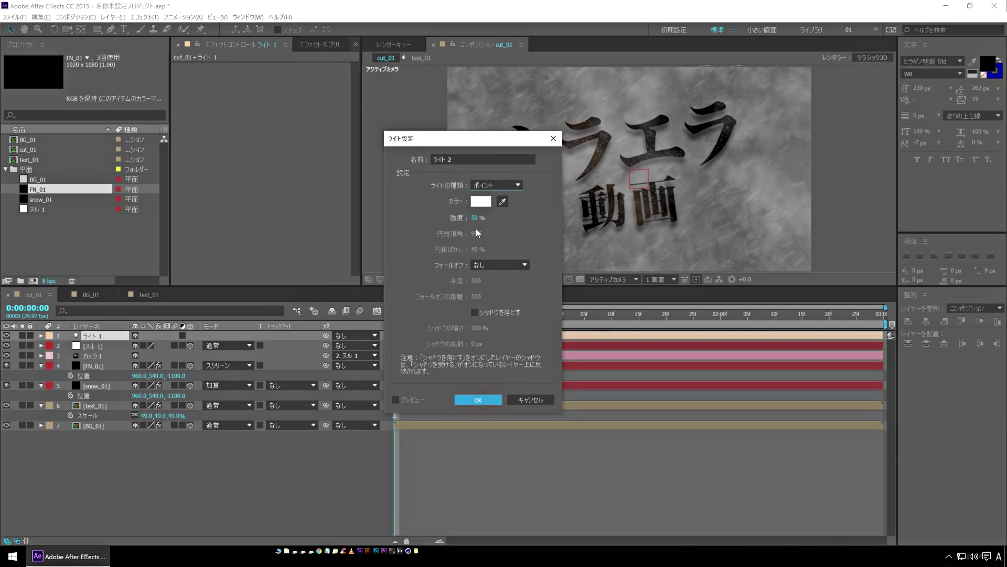
{"action": "left_click", "coordinate": [477, 400]}
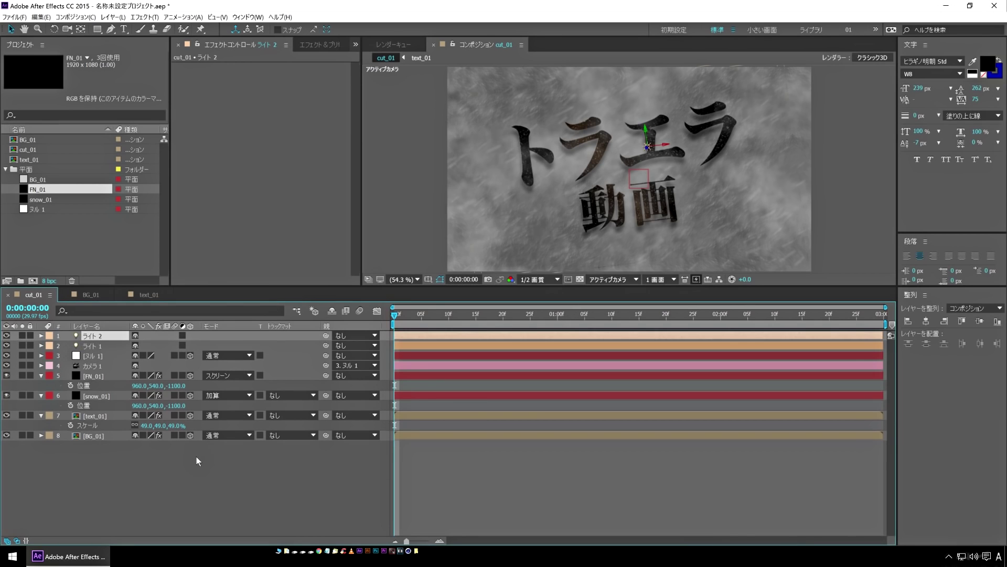
- Raise the intensity (強度) of the ライト 2 point light to about 76%
{"action": "left_click", "coordinate": [42, 335]}
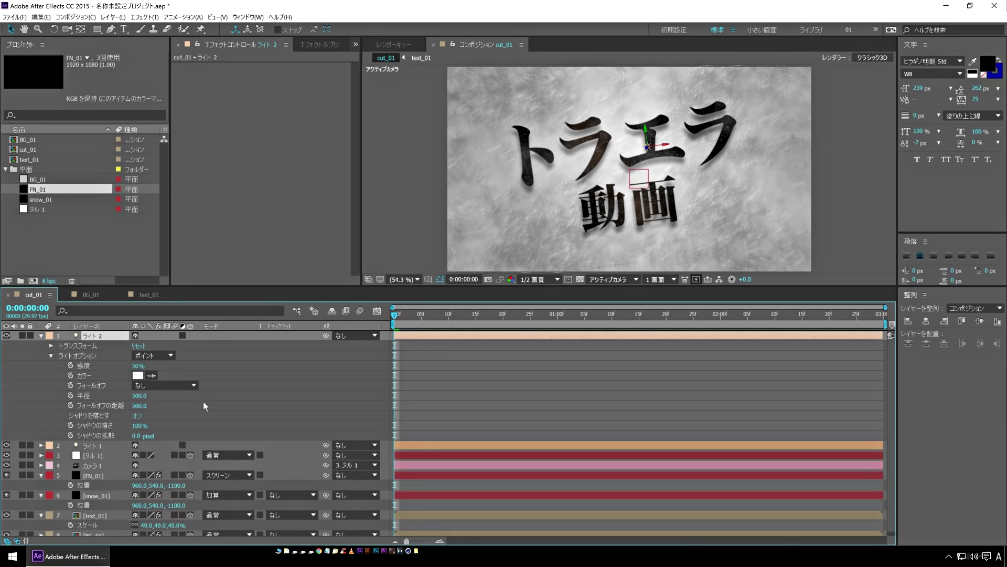
{"action": "left_click_drag", "start_coordinate": [139, 365], "coordinate": [151, 365]}
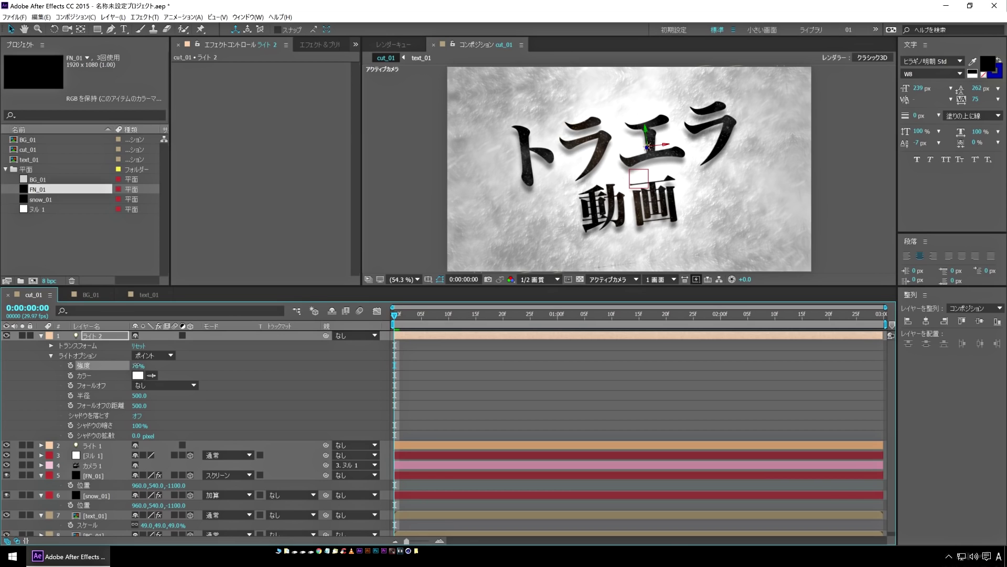
{"action": "left_click_drag", "start_coordinate": [136, 366], "coordinate": [139, 367]}
{"action": "left_click", "coordinate": [41, 335]}
{"action": "key", "text": "ctrl+Down"}
- Set the intensity of the ライト 1 ambient light to 59% and of the ライト 2 point light to 62%
{"action": "left_click", "coordinate": [41, 346]}
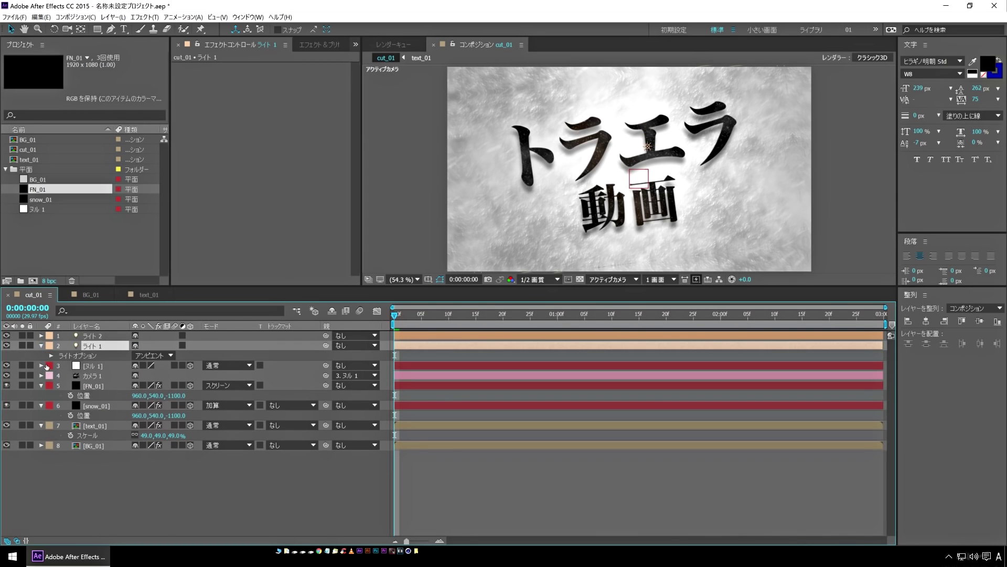
{"action": "left_click", "coordinate": [51, 356]}
{"action": "left_click_drag", "start_coordinate": [135, 366], "coordinate": [138, 366]}
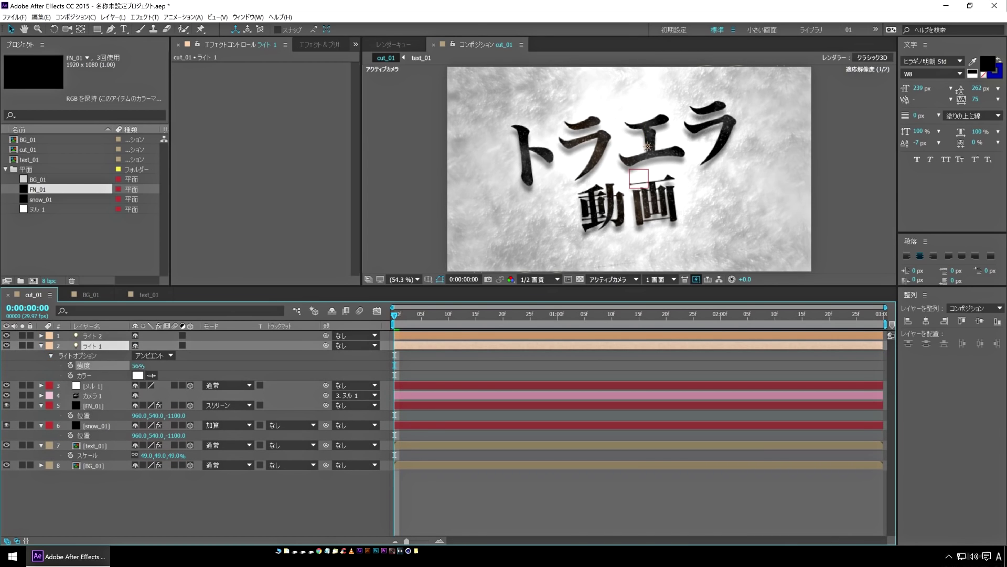
{"action": "left_click", "coordinate": [41, 335]}
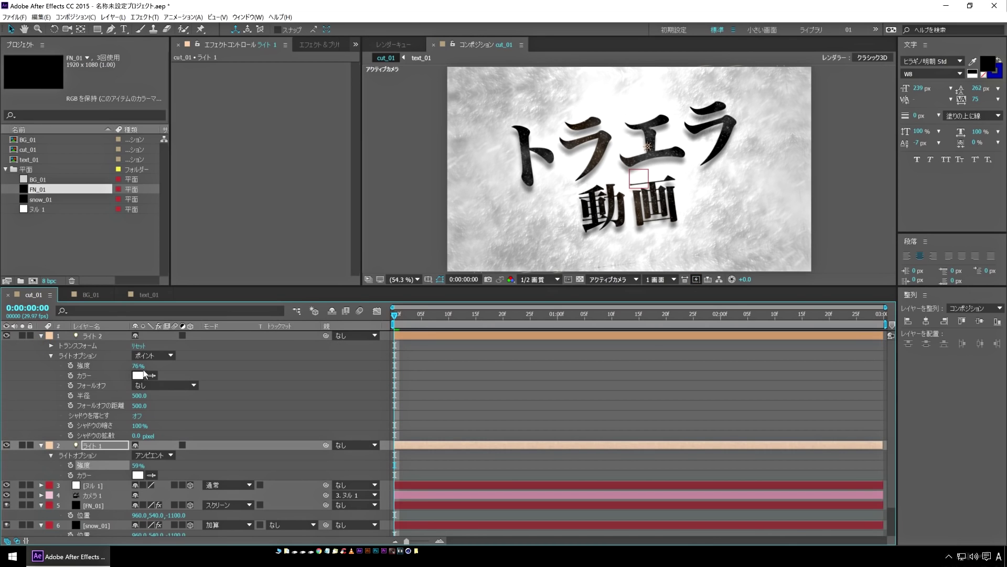
{"action": "left_click_drag", "start_coordinate": [138, 367], "coordinate": [133, 373]}
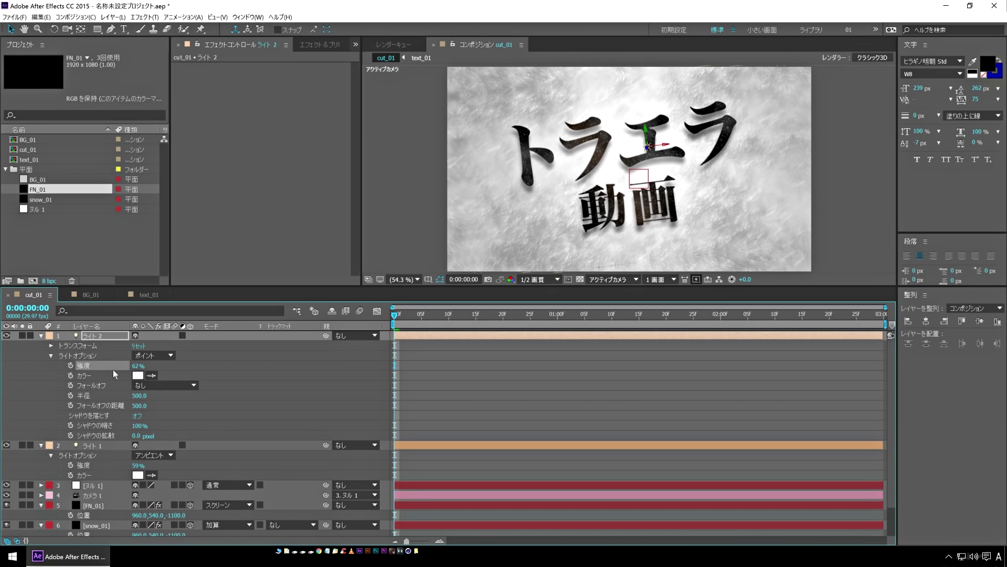
{"action": "left_click", "coordinate": [483, 362]}
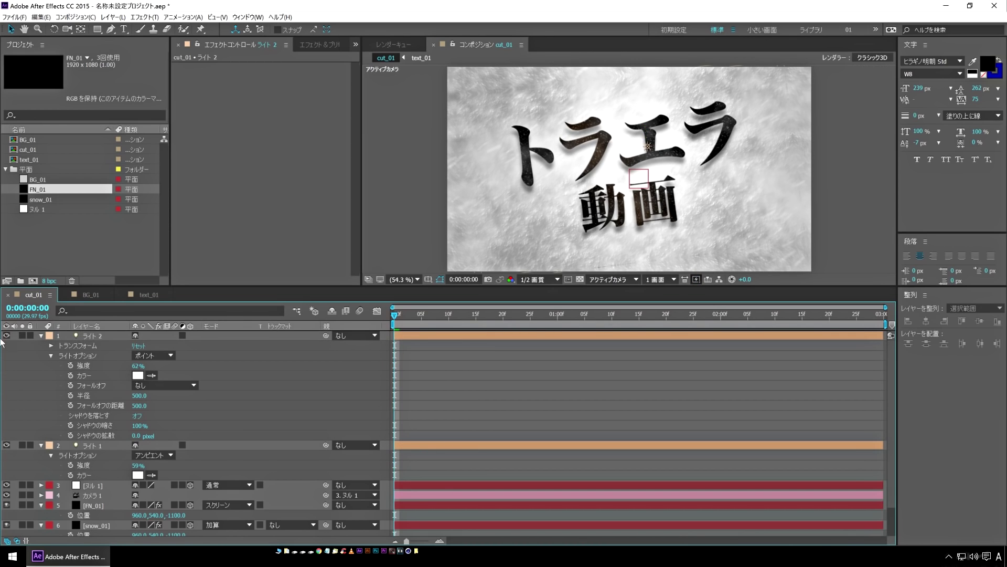
- Move the ライト 2 point light to position 1040.0, 575.0, -1126.7
{"action": "left_click", "coordinate": [89, 336]}
{"action": "key", "text": "p"}
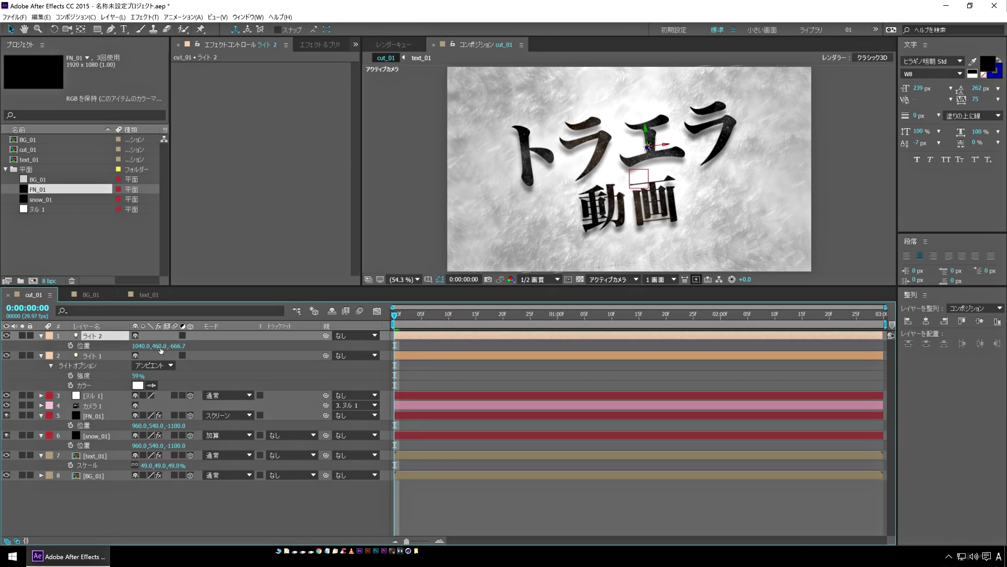
{"action": "mouse_move", "coordinate": [159, 346]}
{"action": "left_mouse_down"}
{"action": "mouse_move", "coordinate": [234, 335]}
{"action": "mouse_move", "coordinate": [254, 354]}
{"action": "mouse_move", "coordinate": [142, 352]}
{"action": "mouse_move", "coordinate": [168, 356]}
{"action": "left_mouse_up"}
{"action": "left_click", "coordinate": [172, 505]}
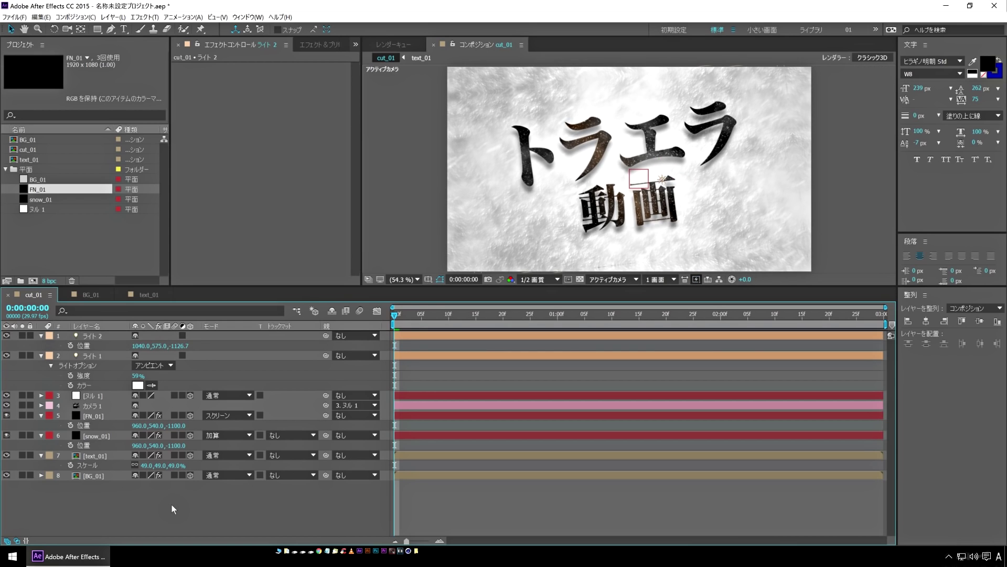
- Collapse both light layers and preview the lit title animation from the first frame
{"action": "left_click", "coordinate": [42, 336]}
{"action": "left_click", "coordinate": [42, 346]}
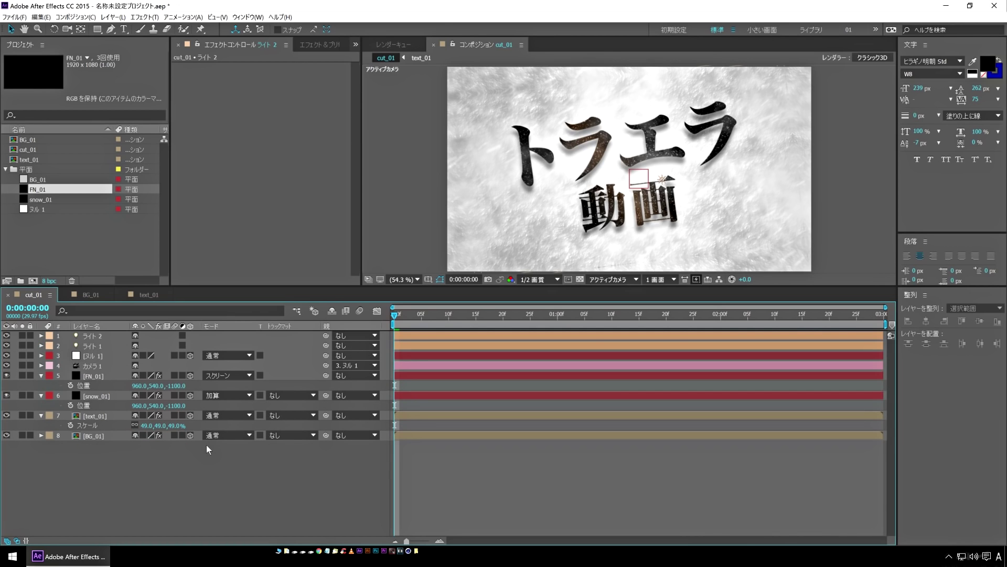
{"action": "key", "text": "space"}
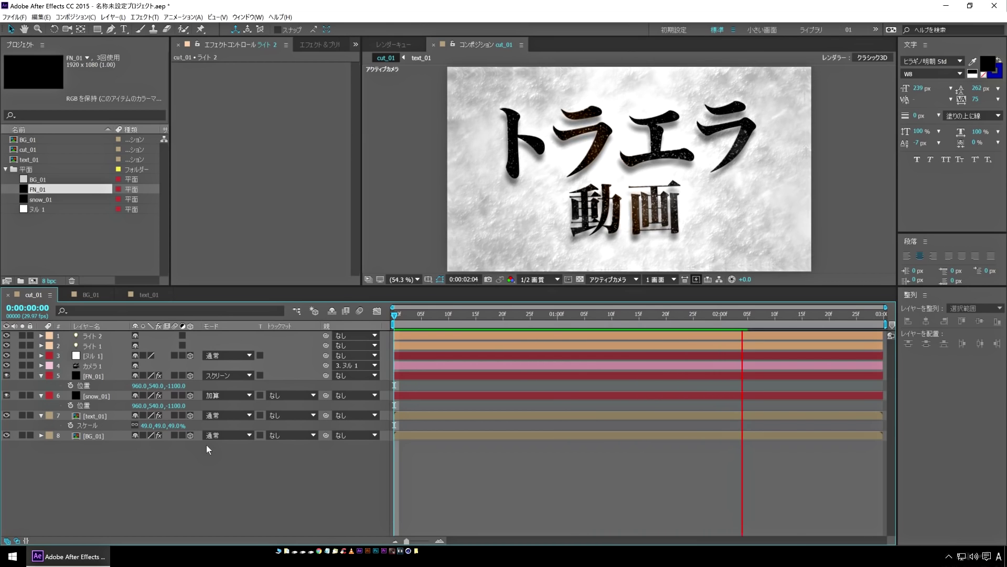
{"action": "key", "text": "space"}
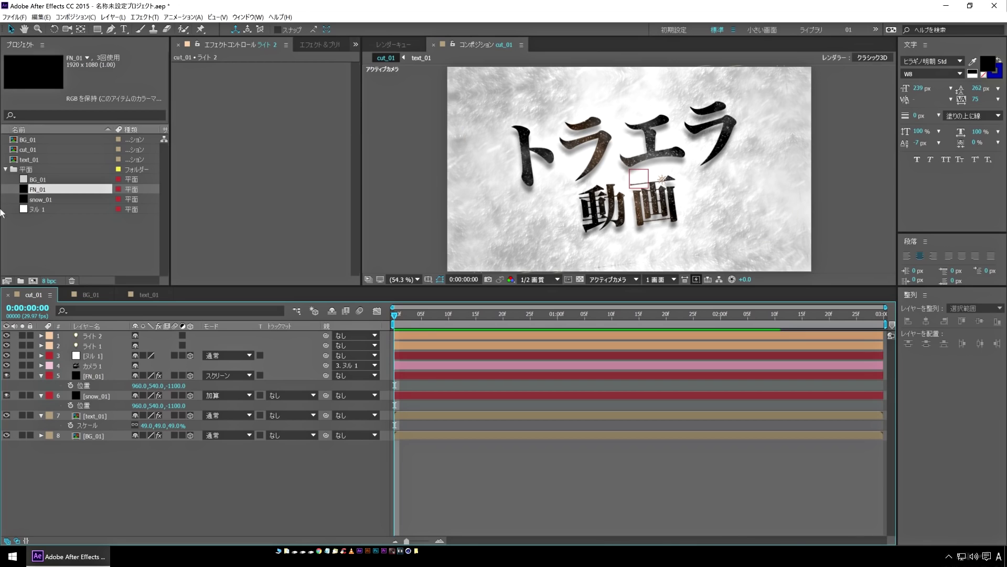
- Place the black snow_01 solid above all layers and turn it into letterbox bars with an inverted, full-width rectangular mask
{"action": "left_click", "coordinate": [45, 201]}
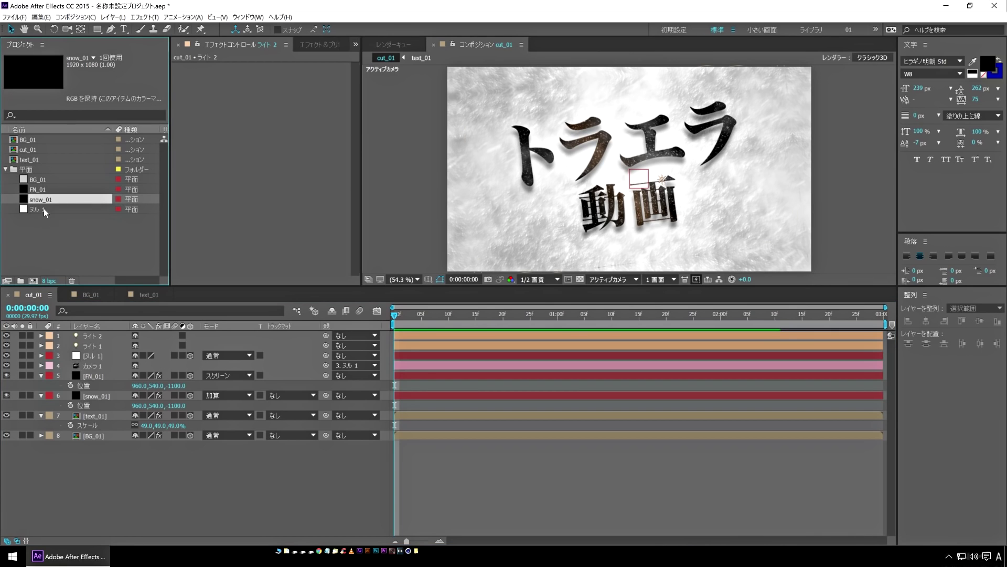
{"action": "left_click_drag", "start_coordinate": [74, 221], "coordinate": [138, 332]}
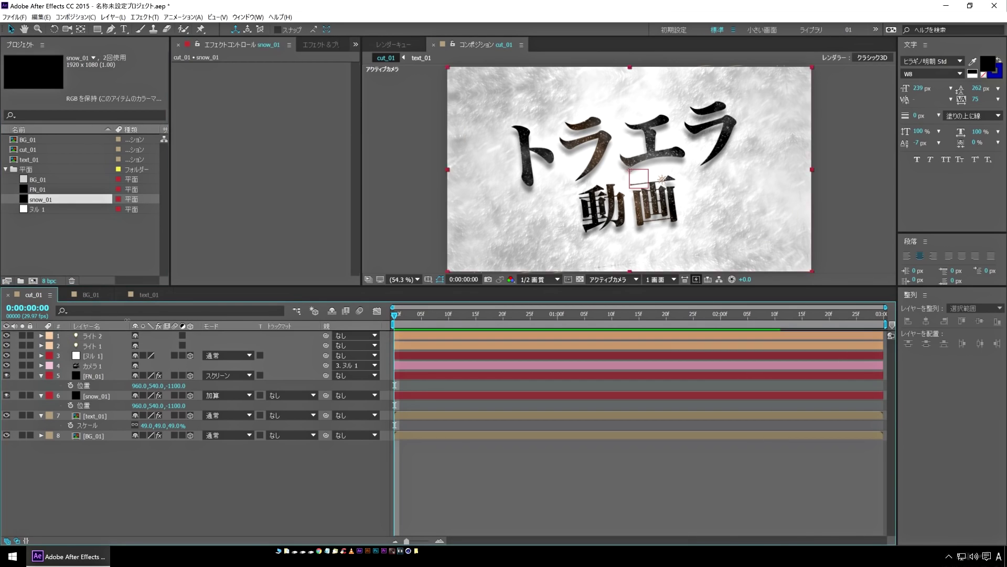
{"action": "left_click", "coordinate": [97, 31]}
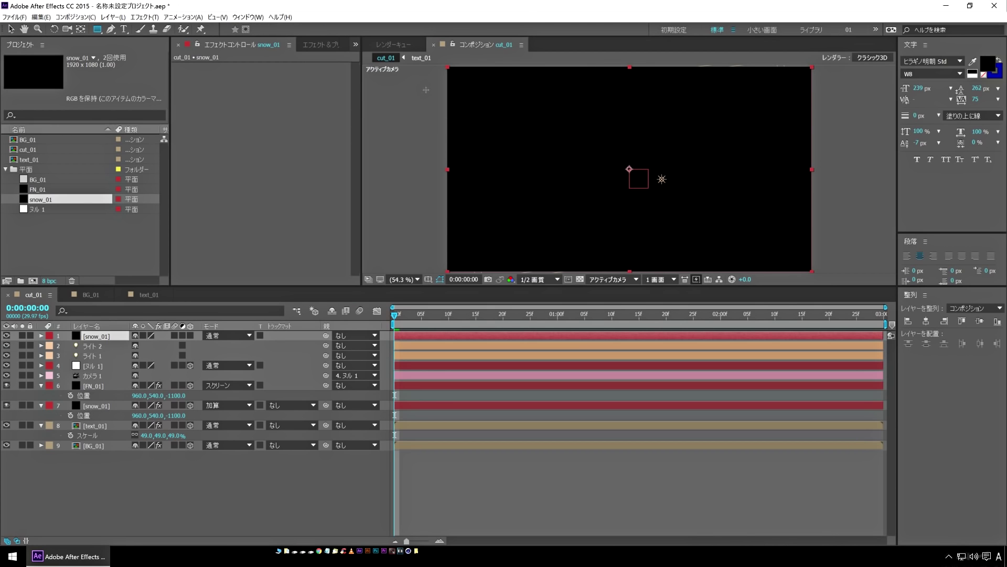
{"action": "left_click_drag", "start_coordinate": [426, 90], "coordinate": [849, 239]}
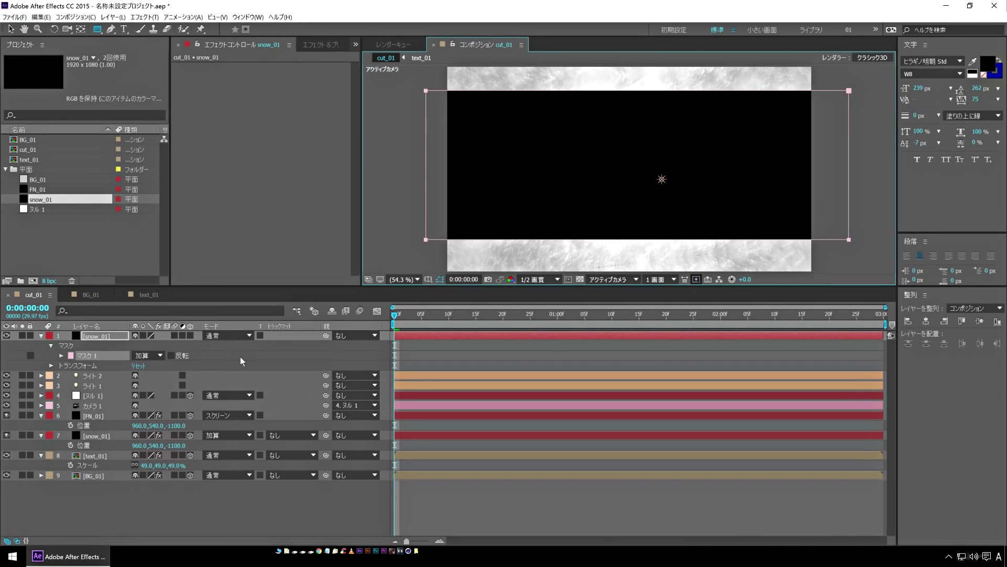
{"action": "left_click", "coordinate": [171, 356]}
- Using temporary title/action-safe guides, stretch the letterbox mask upward and downward for thinner bars, and centre it horizontally on the frame
{"action": "left_click", "coordinate": [428, 280]}
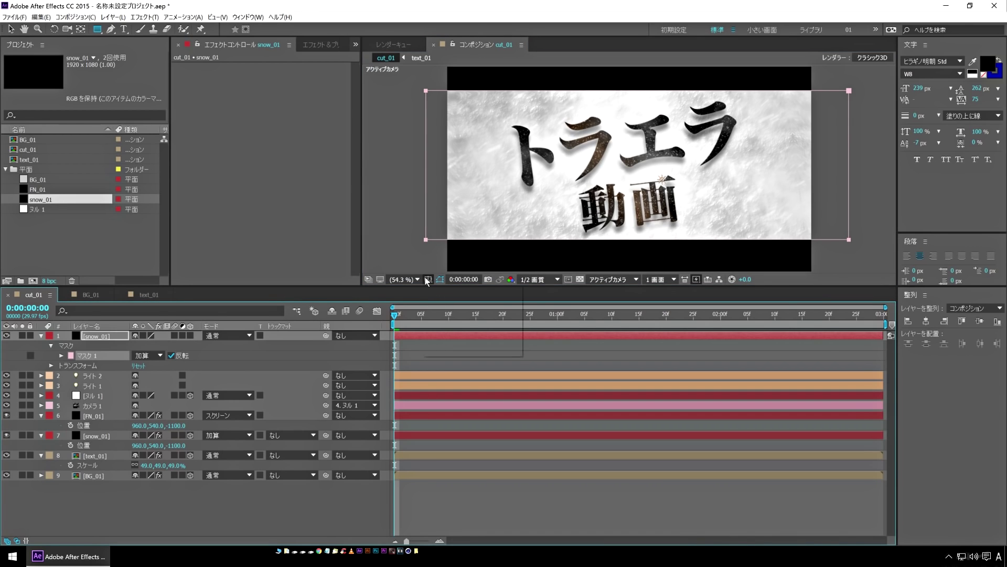
{"action": "left_click", "coordinate": [457, 295]}
{"action": "left_click", "coordinate": [11, 30]}
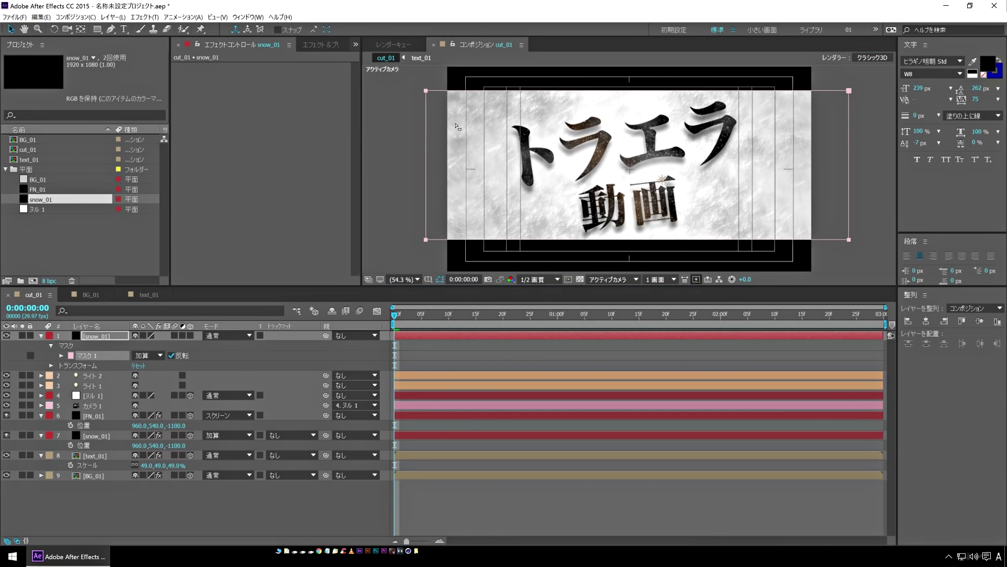
{"action": "double_click", "coordinate": [427, 91]}
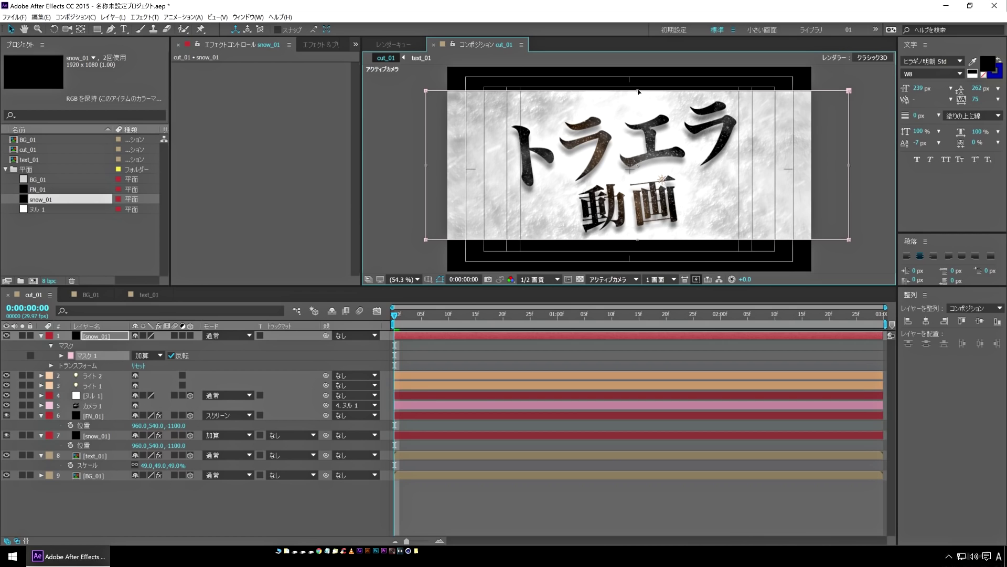
{"action": "left_click_drag", "start_coordinate": [638, 89], "coordinate": [638, 79]}
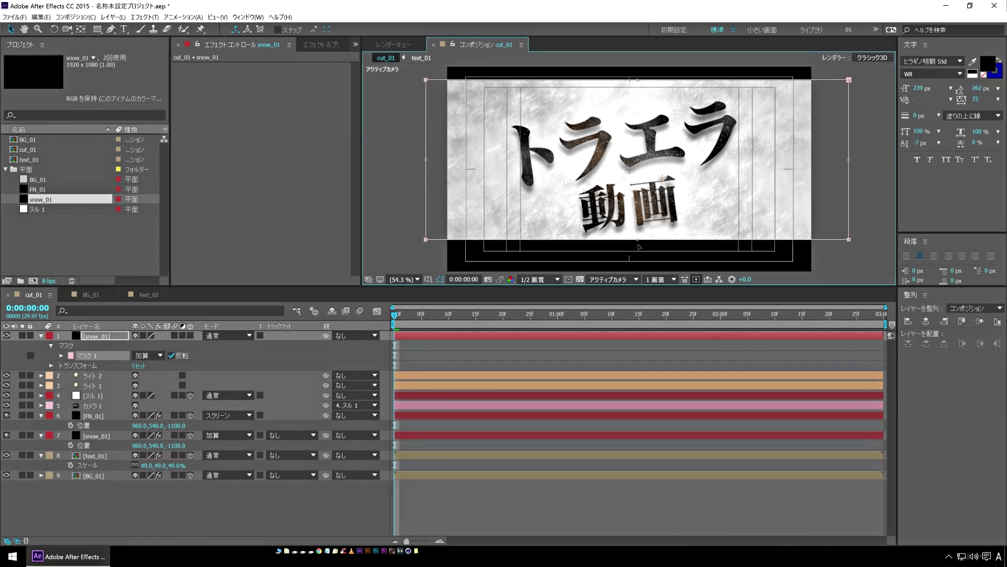
{"action": "left_click_drag", "start_coordinate": [642, 259], "coordinate": [638, 258]}
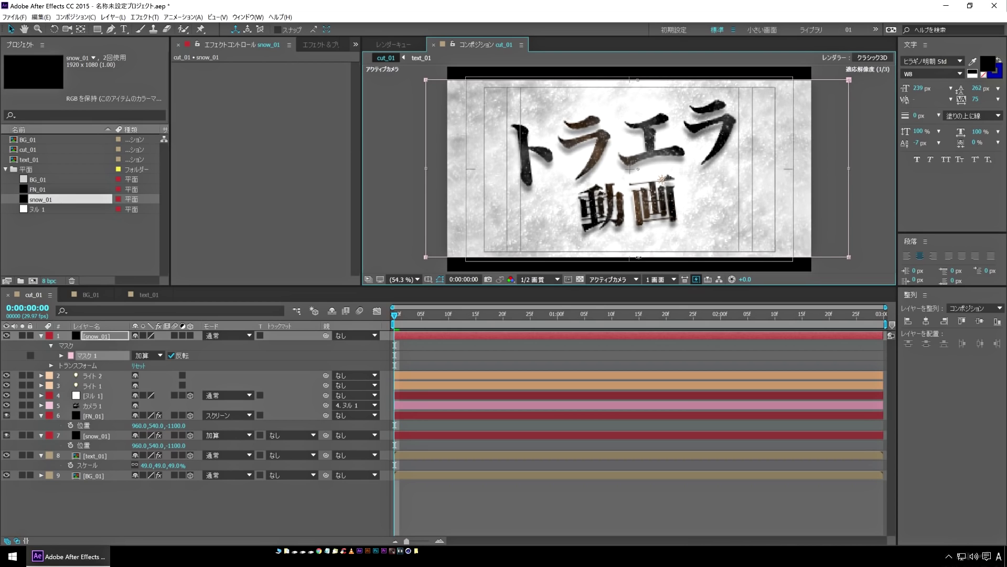
{"action": "key", "text": "shift+Left"}
{"action": "key", "text": "shift+Left"}
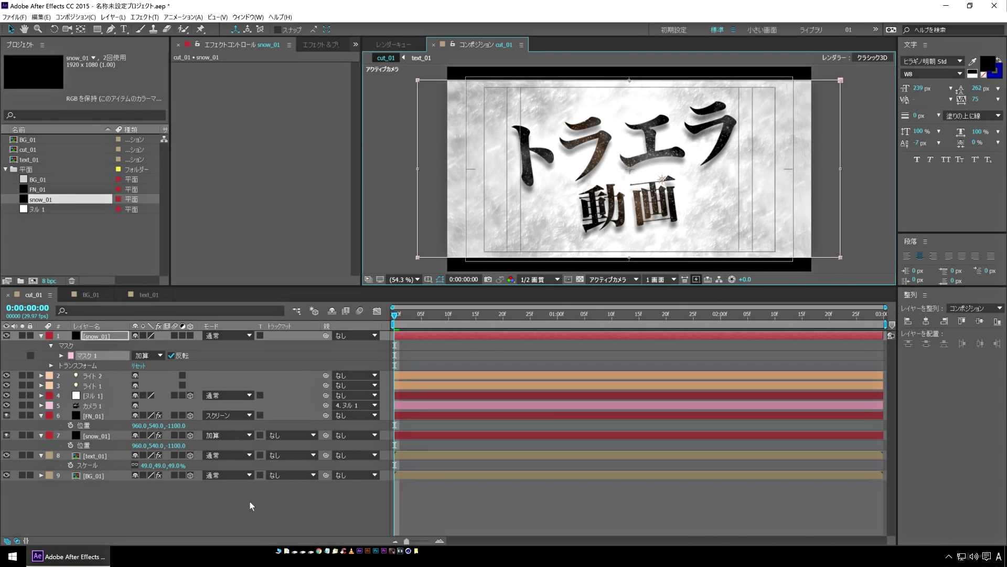
{"action": "left_click", "coordinate": [428, 279]}
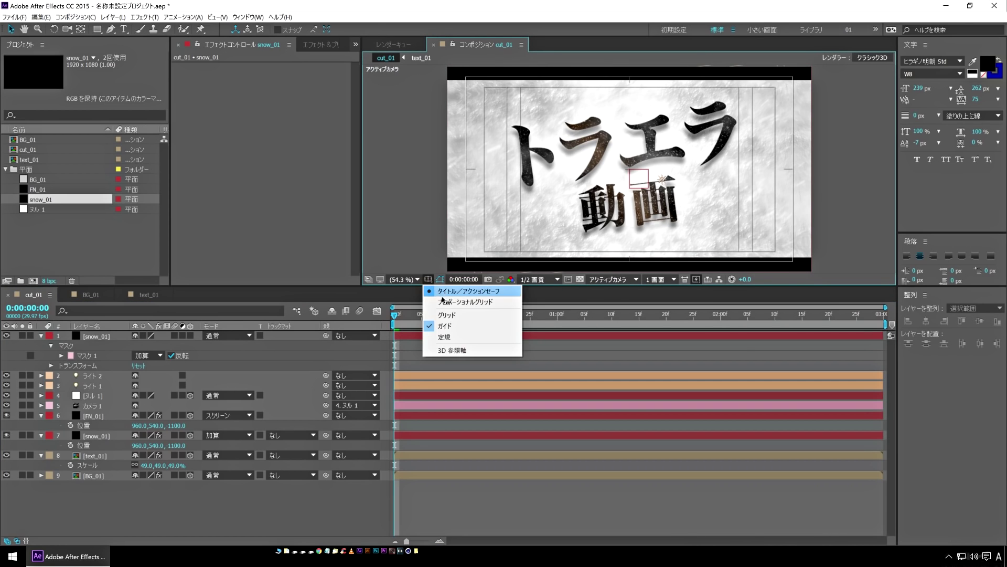
{"action": "left_click", "coordinate": [441, 297]}
- Preview the letterboxed animation and collapse the expanded properties of all layers in cut_01
{"action": "key", "text": "space"}
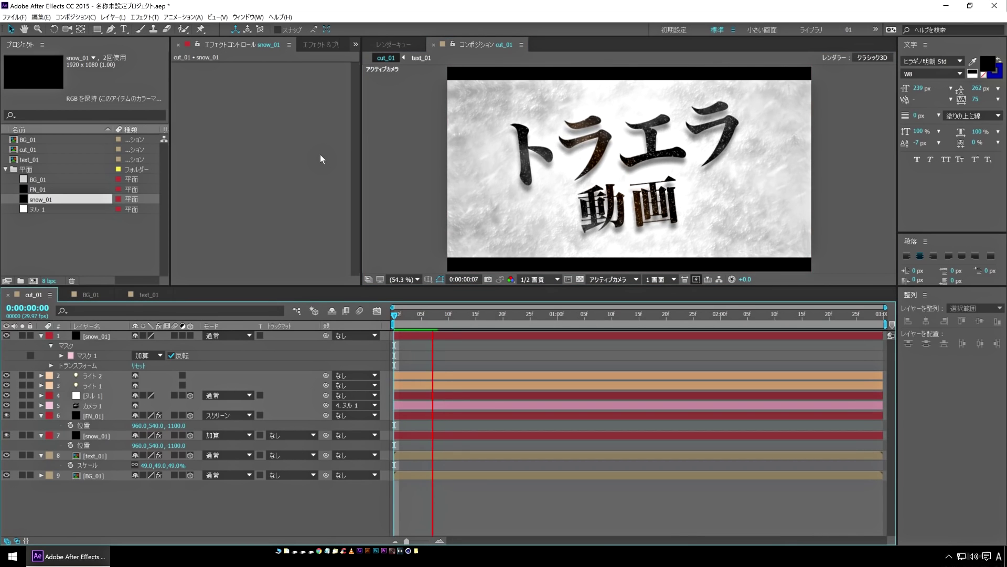
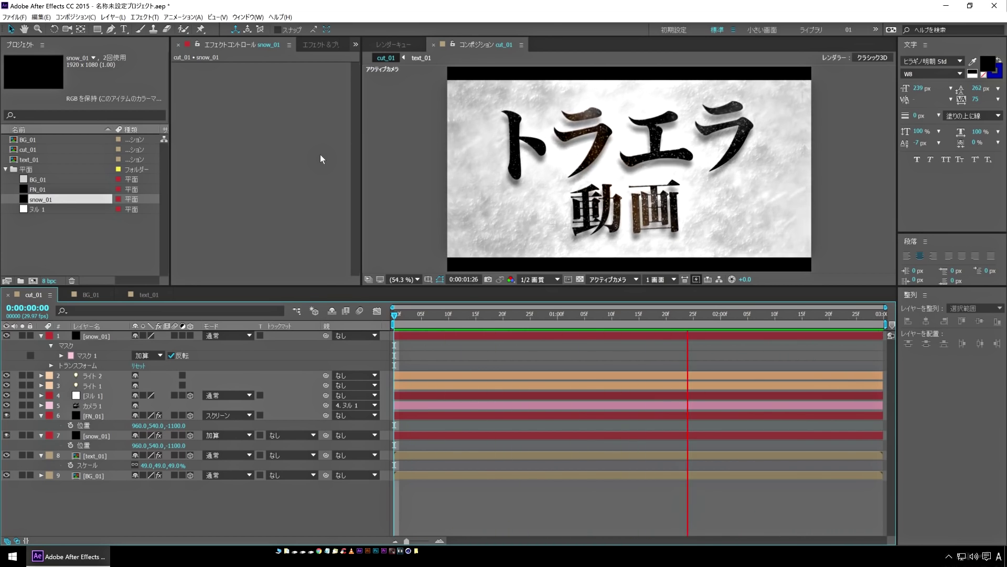
{"action": "key", "text": "space"}
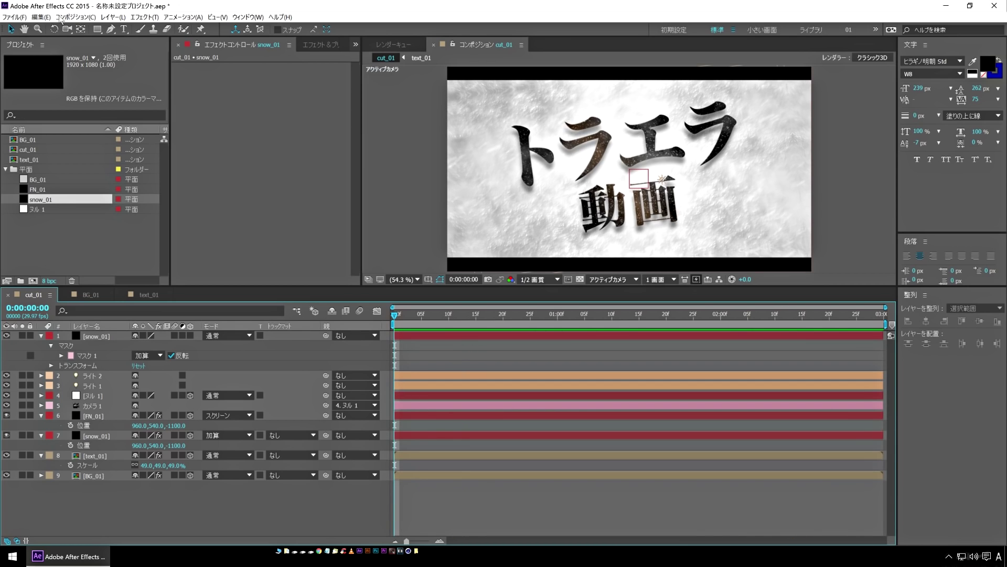
{"action": "left_click", "coordinate": [40, 336]}
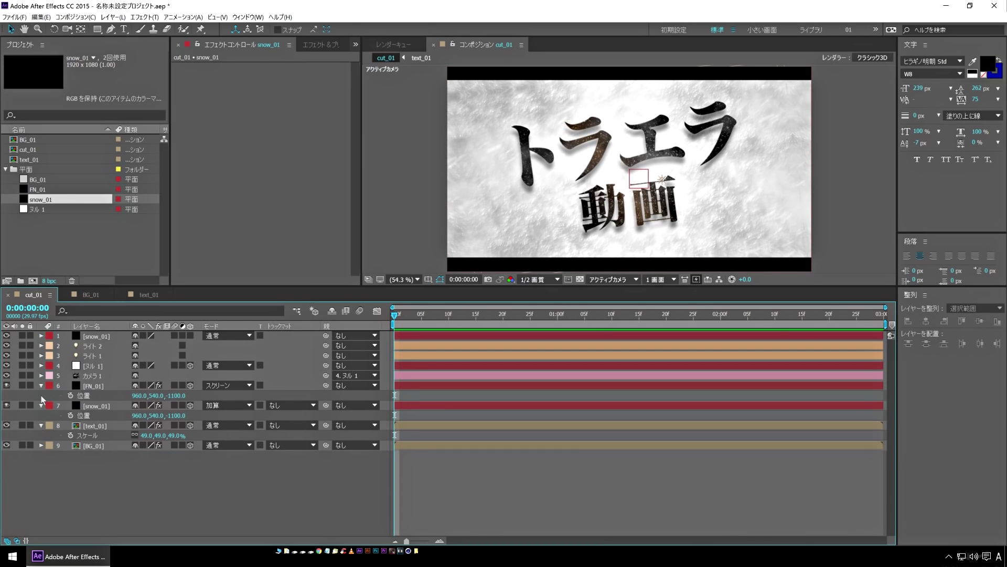
{"action": "left_click", "coordinate": [41, 385]}
{"action": "left_click", "coordinate": [42, 396]}
{"action": "left_click", "coordinate": [40, 406]}
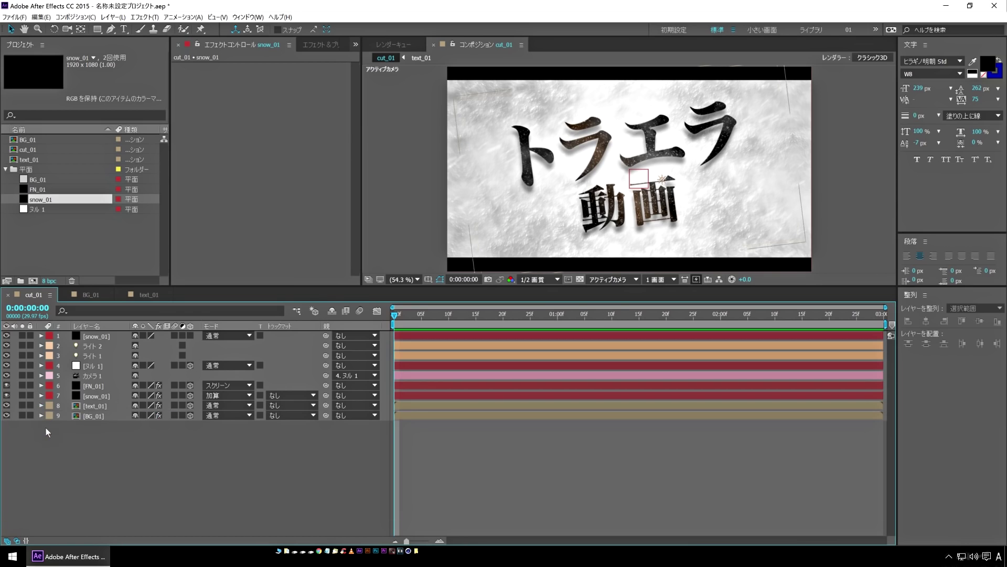
- Add a new adjustment layer (調整レイヤー) to cut_01 and give it a yellow label
{"action": "right_click", "coordinate": [136, 458]}
{"action": "mouse_move", "coordinate": [194, 369]}
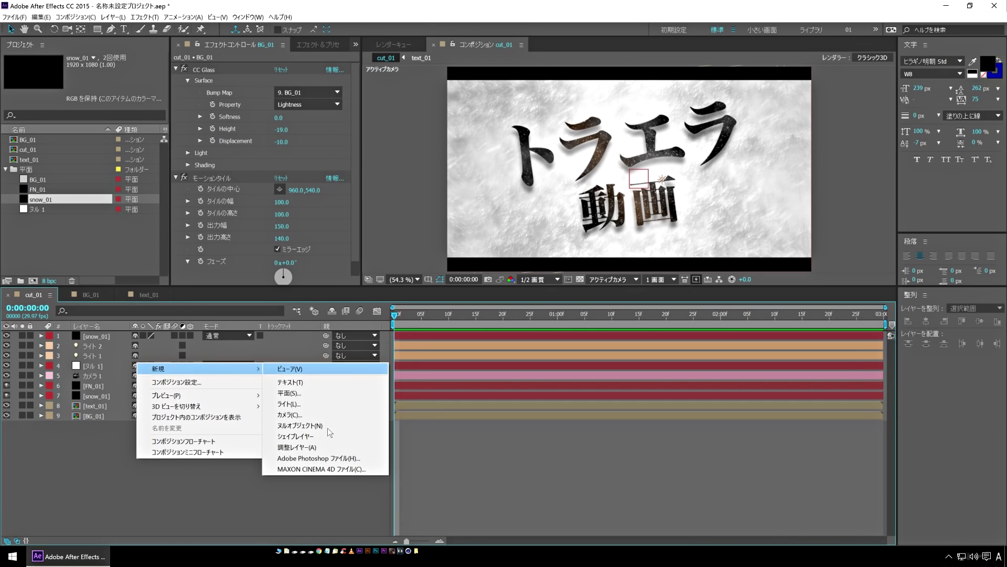
{"action": "left_click", "coordinate": [320, 444]}
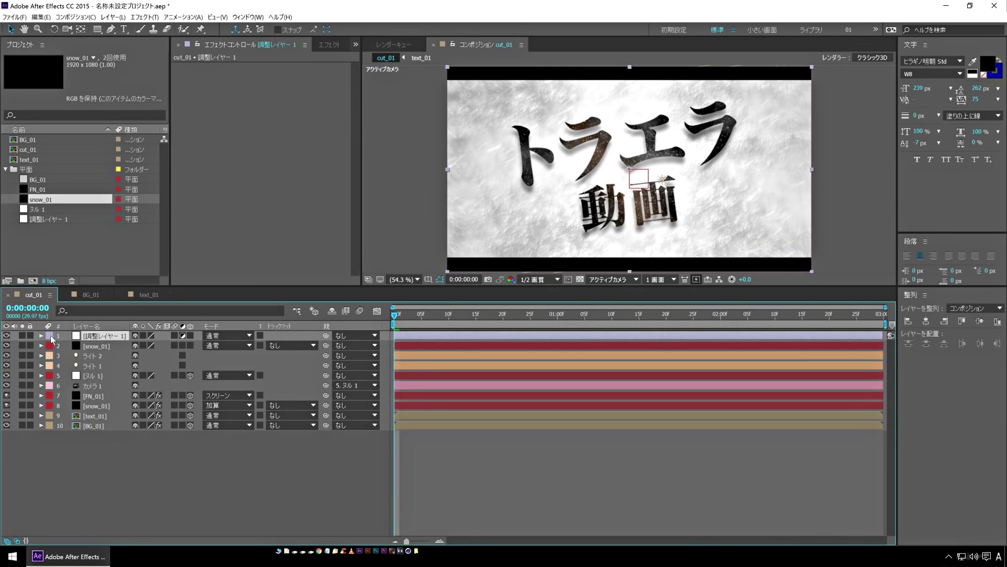
{"action": "left_click", "coordinate": [50, 335]}
{"action": "left_click", "coordinate": [99, 378]}
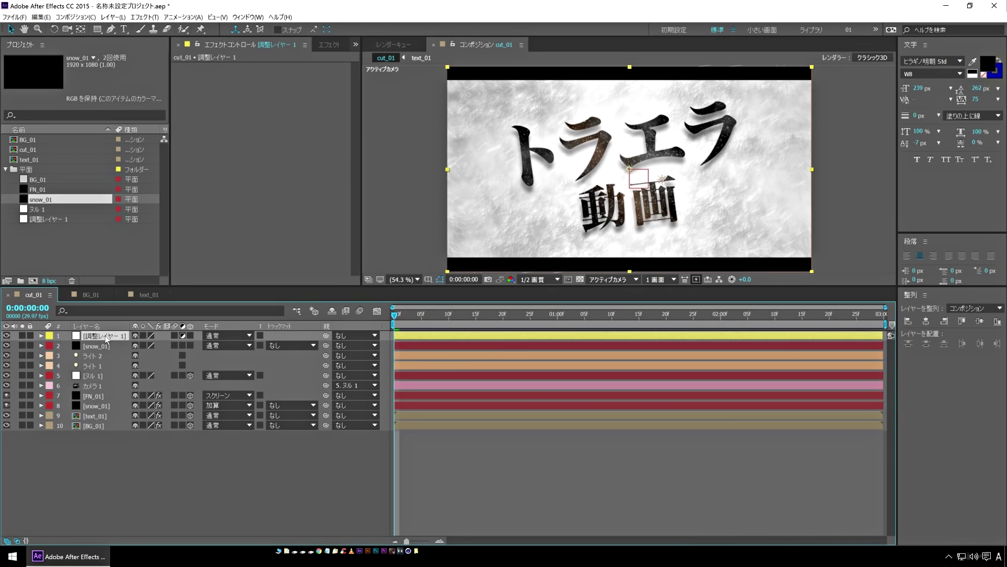
- Apply the モーションタイル (Motion Tile) effect to the adjustment layer and trim the layer to start at 0:00:00:07
{"action": "right_click", "coordinate": [246, 83]}
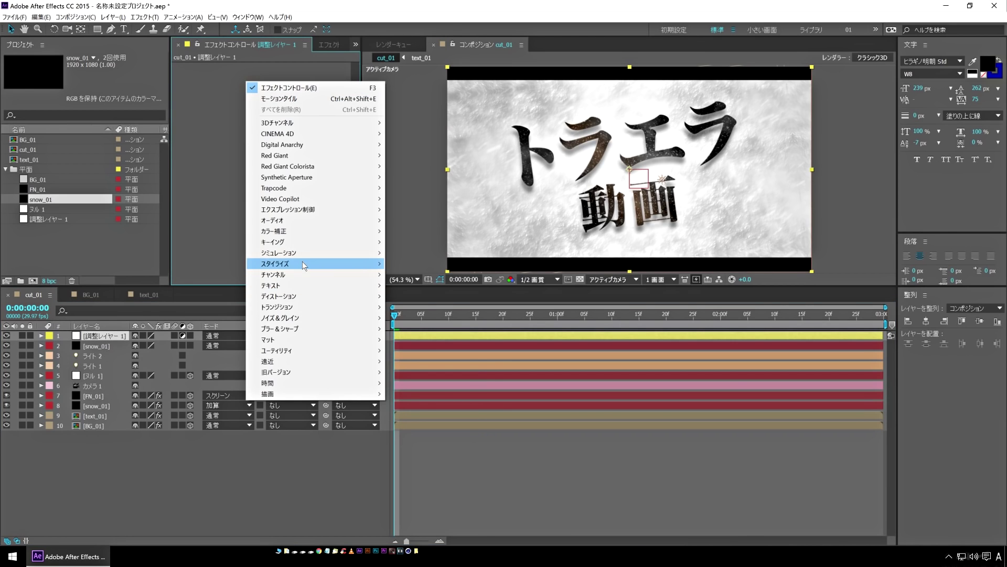
{"action": "mouse_move", "coordinate": [303, 265]}
{"action": "left_click", "coordinate": [445, 487]}
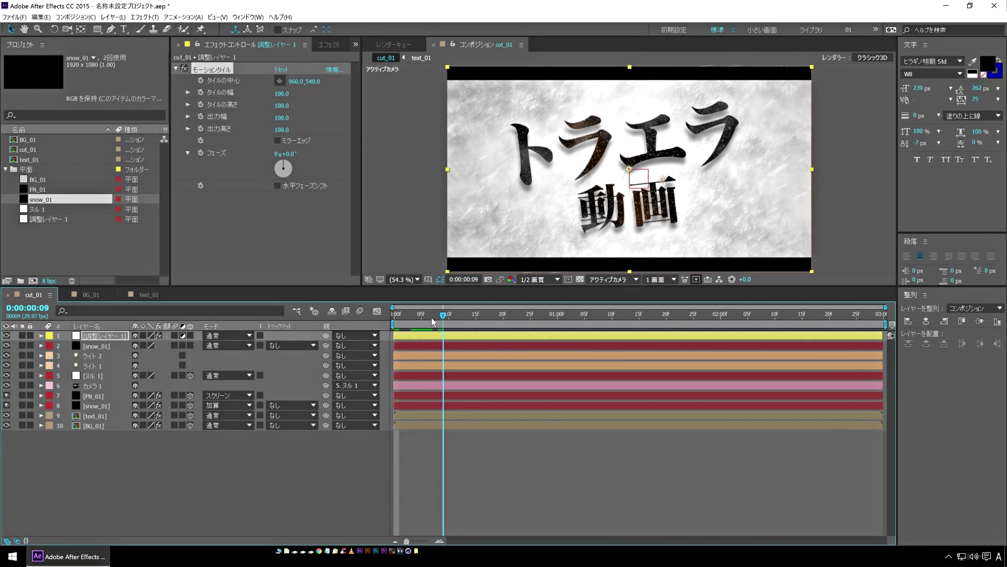
{"action": "left_click", "coordinate": [411, 333]}
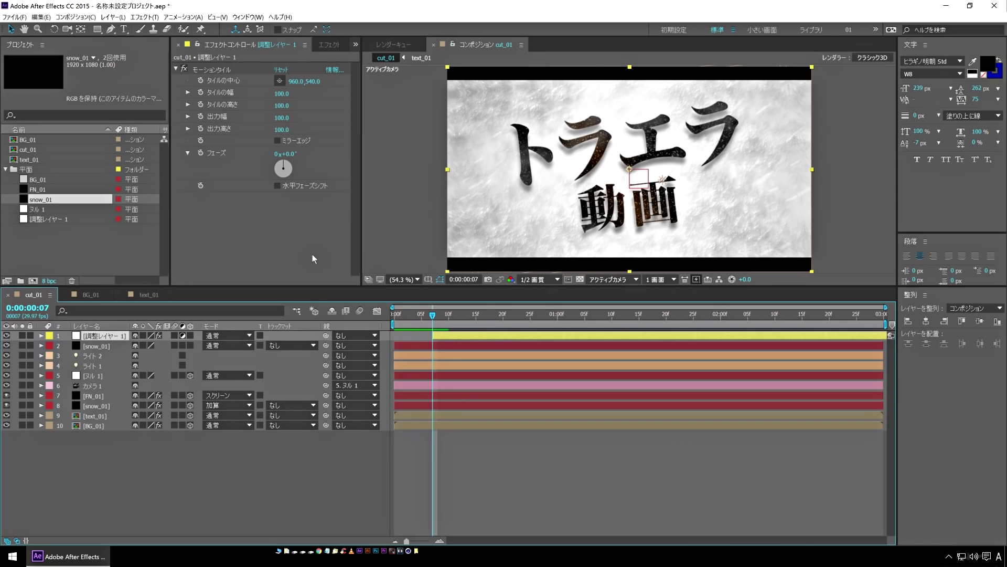
- Keyframe タイルの中心 at 960.0, 540.0 on frame 7 and 1121.4, 645.1 on frame 11, and move the adjustment layer below the letterbox layer
{"action": "left_click", "coordinate": [200, 81]}
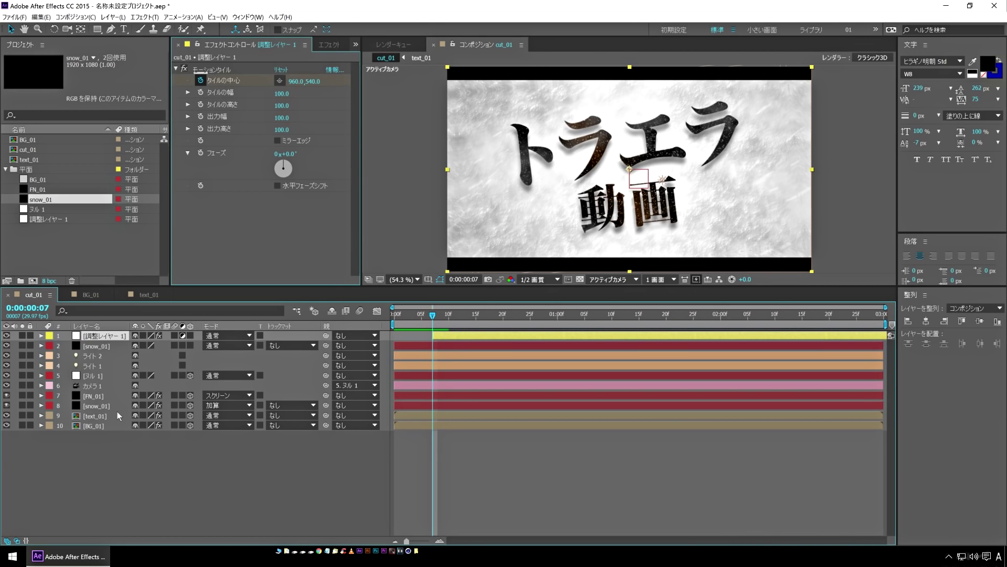
{"action": "left_click", "coordinate": [105, 335]}
{"action": "key", "text": "u"}
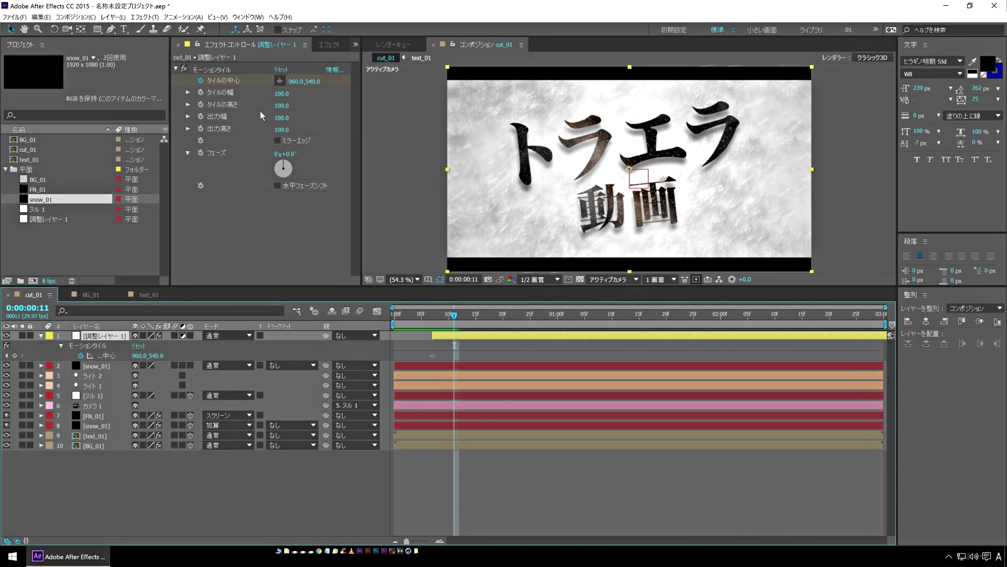
{"action": "left_click_drag", "start_coordinate": [291, 84], "coordinate": [327, 87]}
{"action": "left_click_drag", "start_coordinate": [642, 171], "coordinate": [662, 190]}
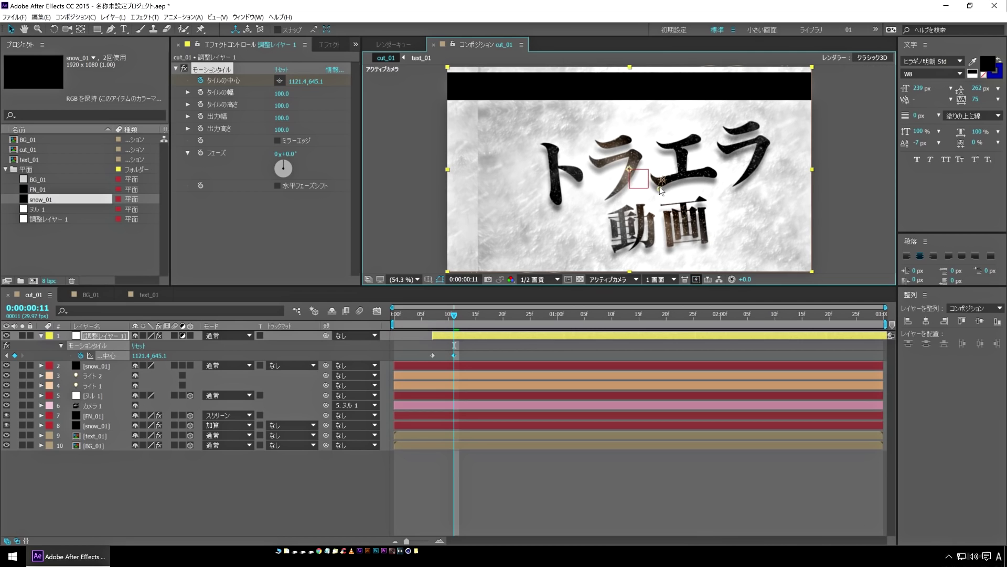
{"action": "left_click", "coordinate": [74, 360]}
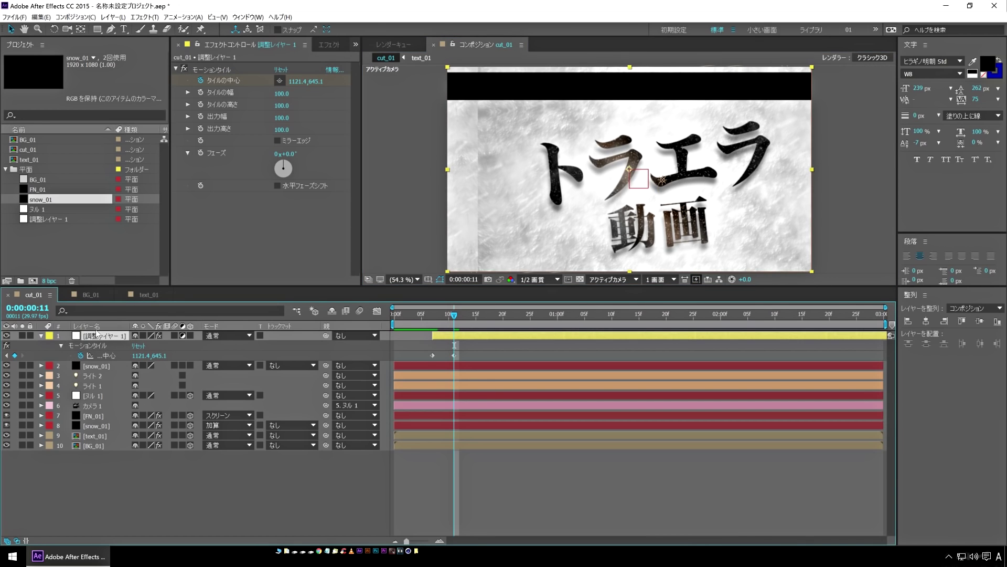
{"action": "left_click_drag", "start_coordinate": [107, 373], "coordinate": [106, 370]}
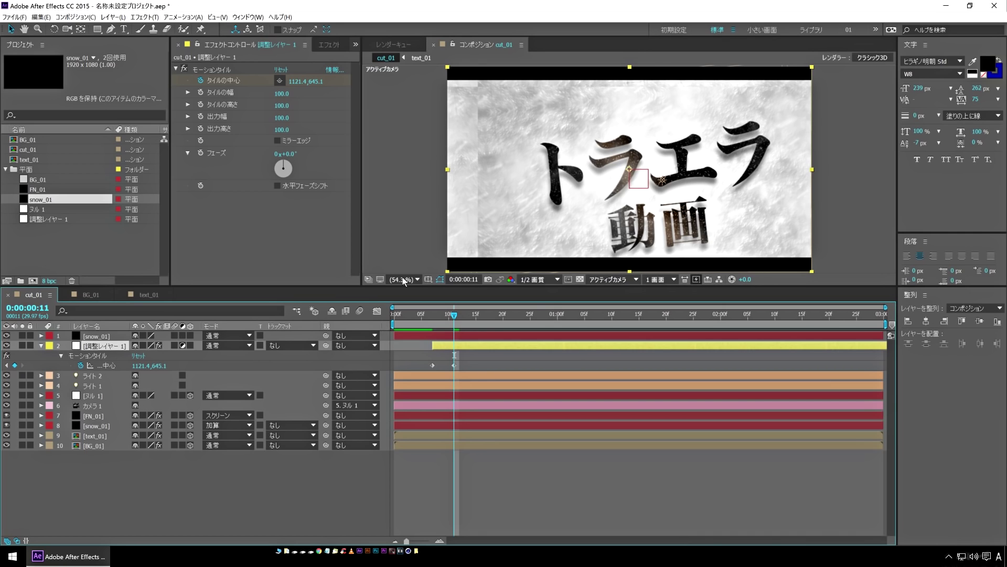
- Add タイルの中心 keyframes of 885.2, 493.9 at frame 15 and 960.0, 540.0 at frame 19, and preview the shake from frame 6
{"action": "left_click_drag", "start_coordinate": [456, 315], "coordinate": [476, 315]}
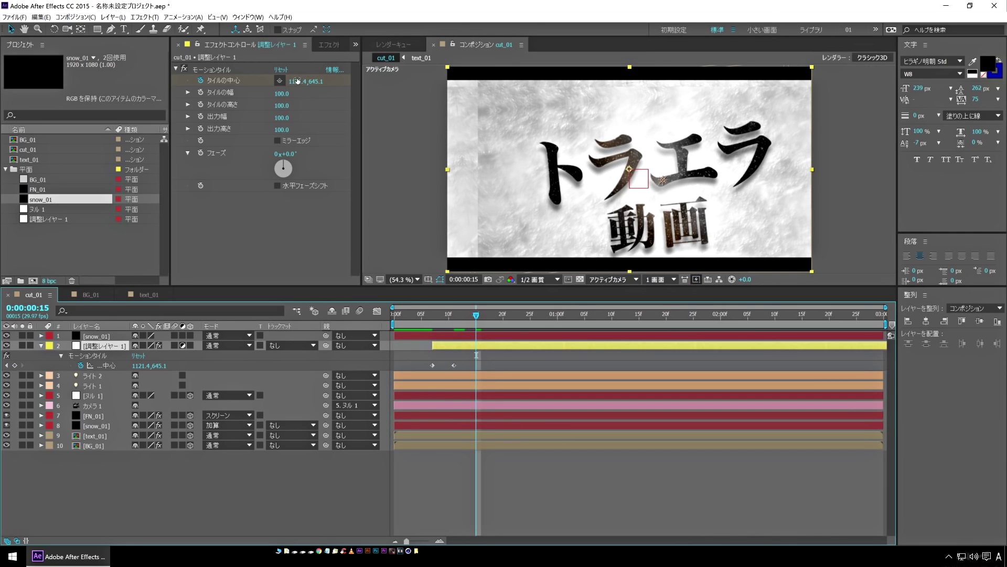
{"action": "left_click_drag", "start_coordinate": [635, 202], "coordinate": [602, 172]}
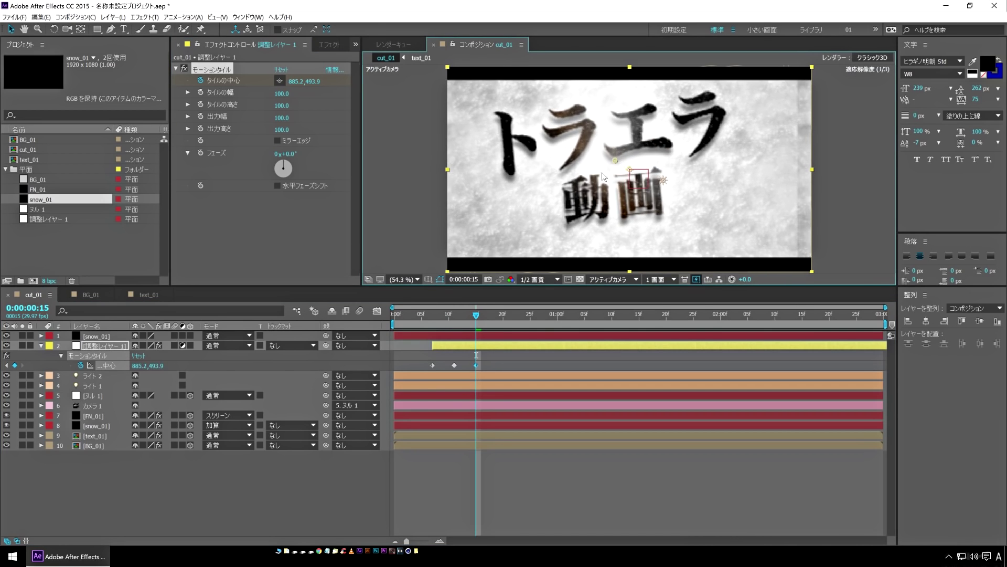
{"action": "left_click_drag", "start_coordinate": [476, 315], "coordinate": [498, 315]}
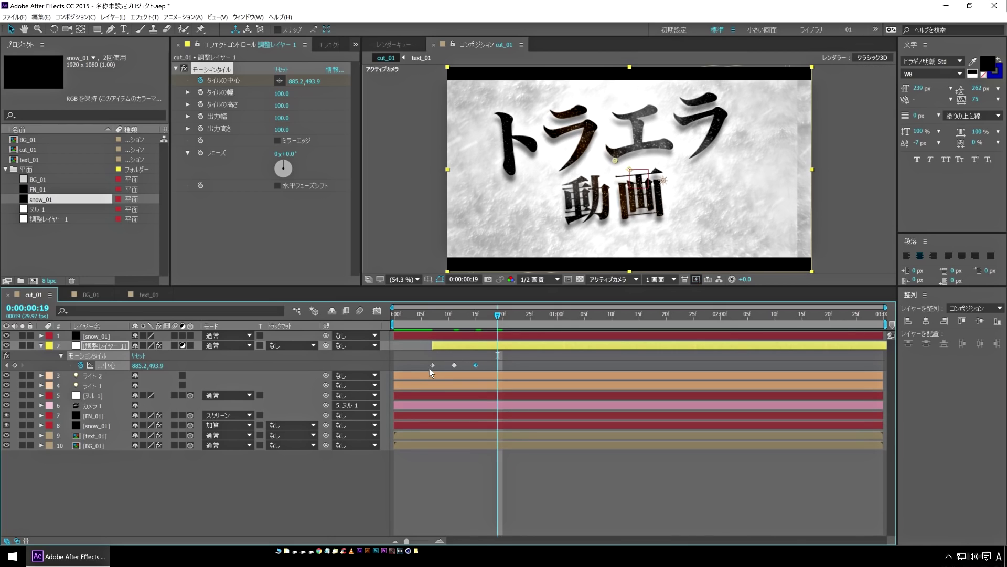
{"action": "mouse_move", "coordinate": [431, 369]}
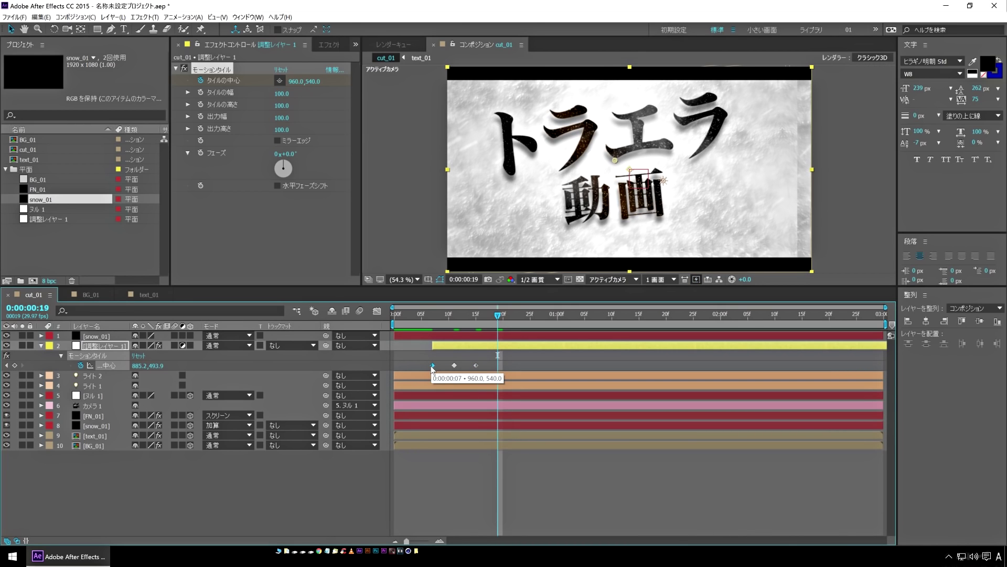
{"action": "left_click", "coordinate": [428, 316]}
{"action": "key", "text": "space"}
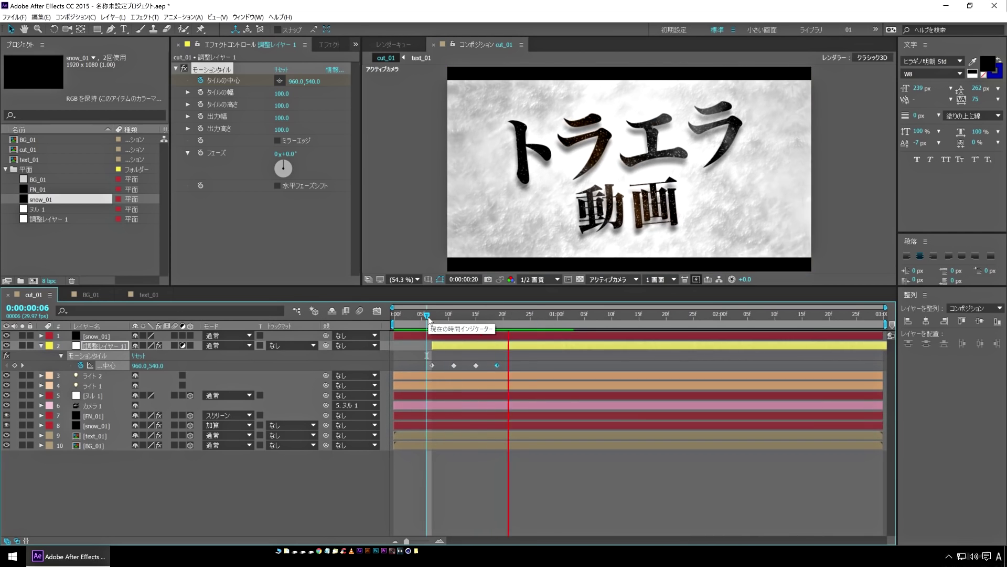
{"action": "key", "text": "space"}
- Compress the four タイルの中心 keyframes proportionally so the last one falls at about frame 14, and preview the faster shake
{"action": "left_click_drag", "start_coordinate": [522, 389], "coordinate": [422, 359]}
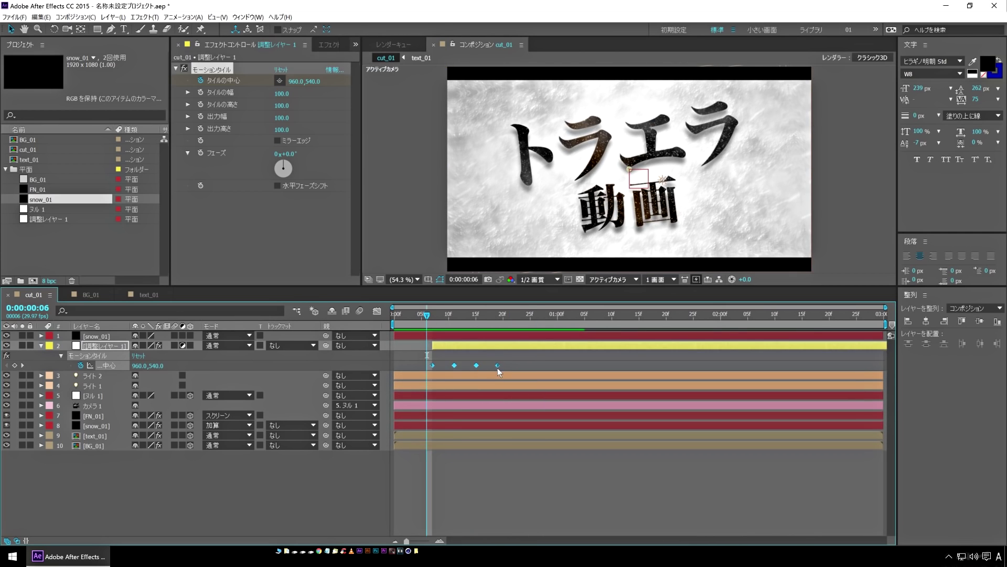
{"action": "mouse_move", "coordinate": [498, 367]}
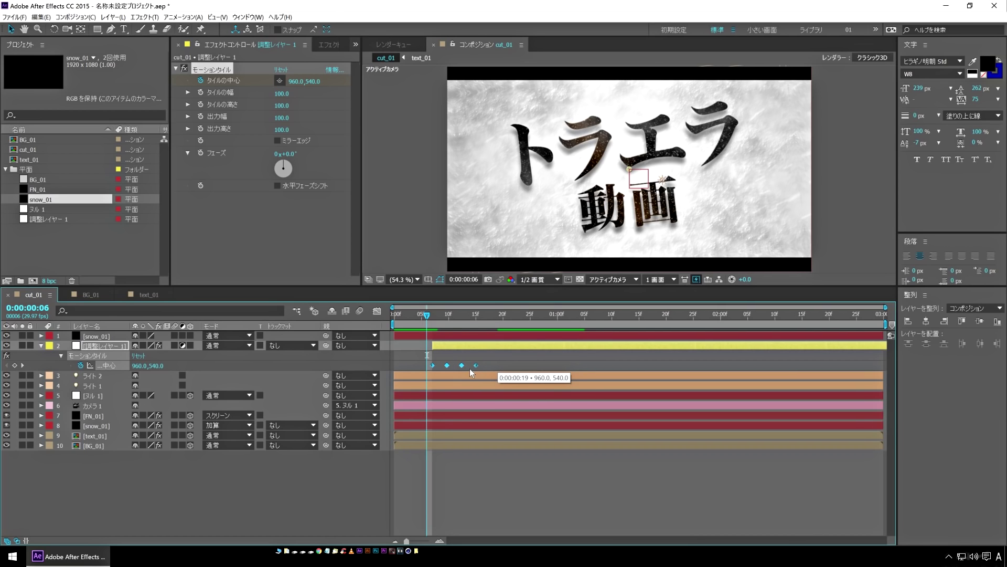
{"action": "left_click", "coordinate": [290, 502]}
{"action": "key", "text": "space"}
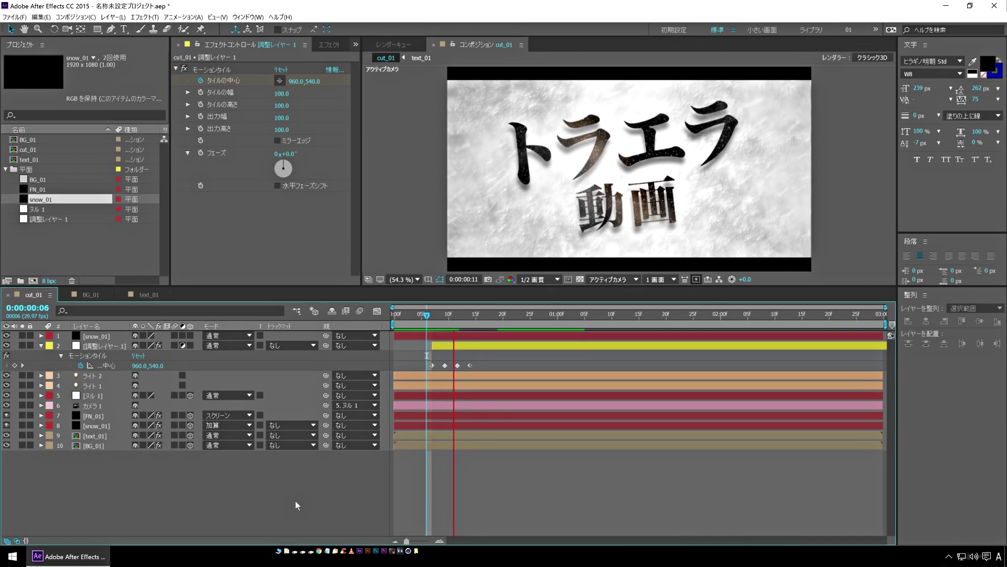
{"action": "left_click", "coordinate": [423, 316]}
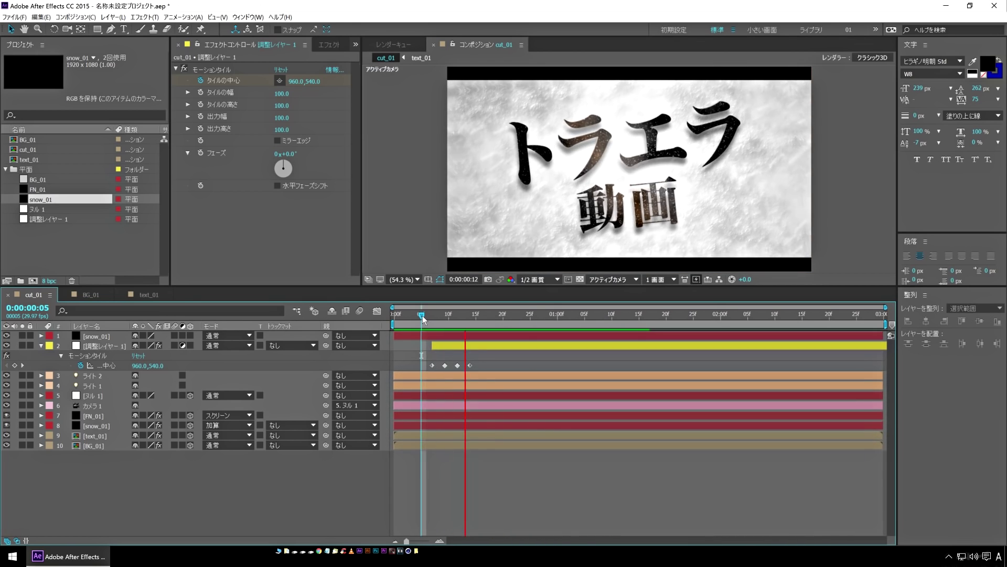
- Check the tile seam at frame 10 and enable ミラーエッジ in the adjustment layer's Motion Tile effect
{"action": "left_click_drag", "start_coordinate": [423, 316], "coordinate": [451, 315]}
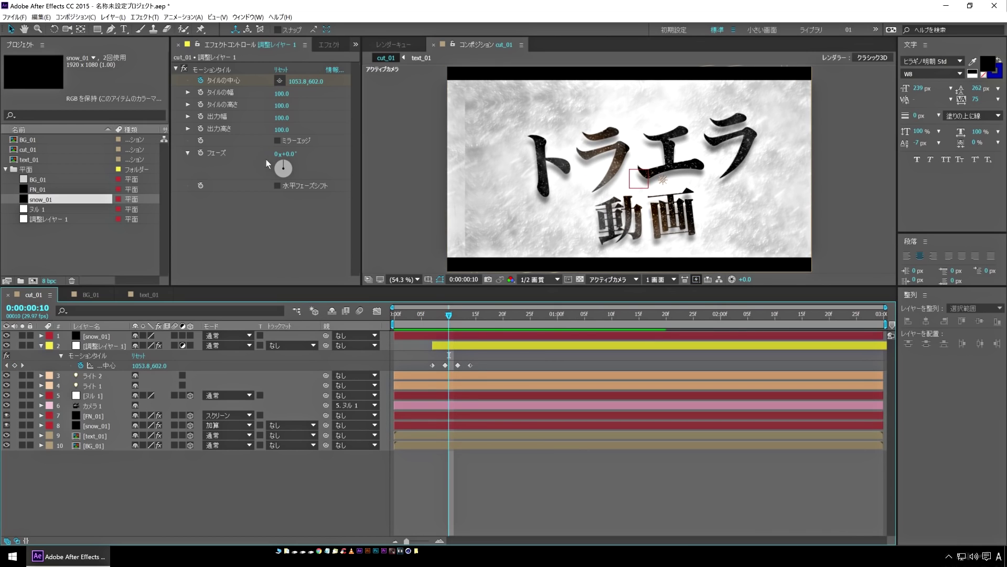
{"action": "left_click", "coordinate": [275, 141]}
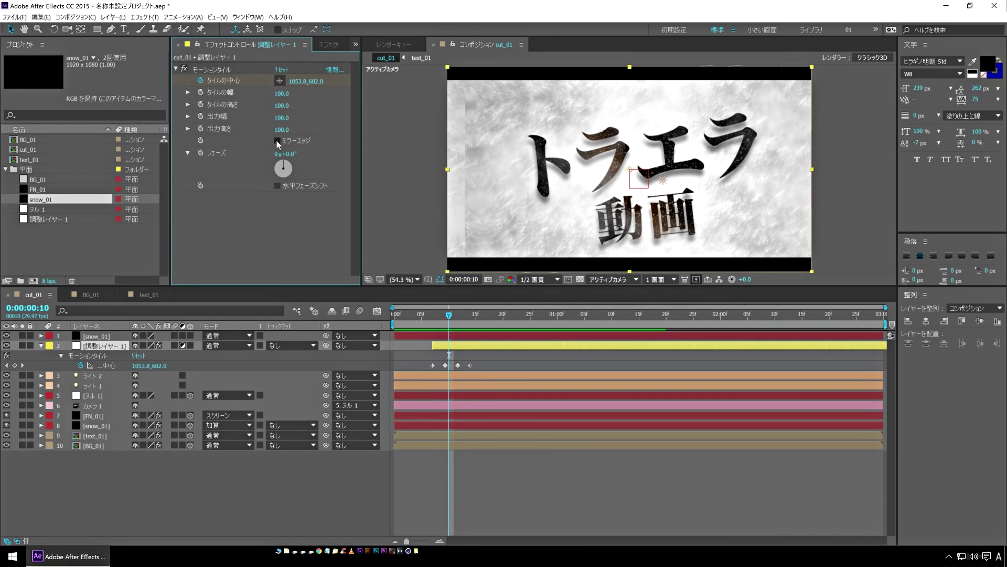
{"action": "left_click", "coordinate": [279, 140]}
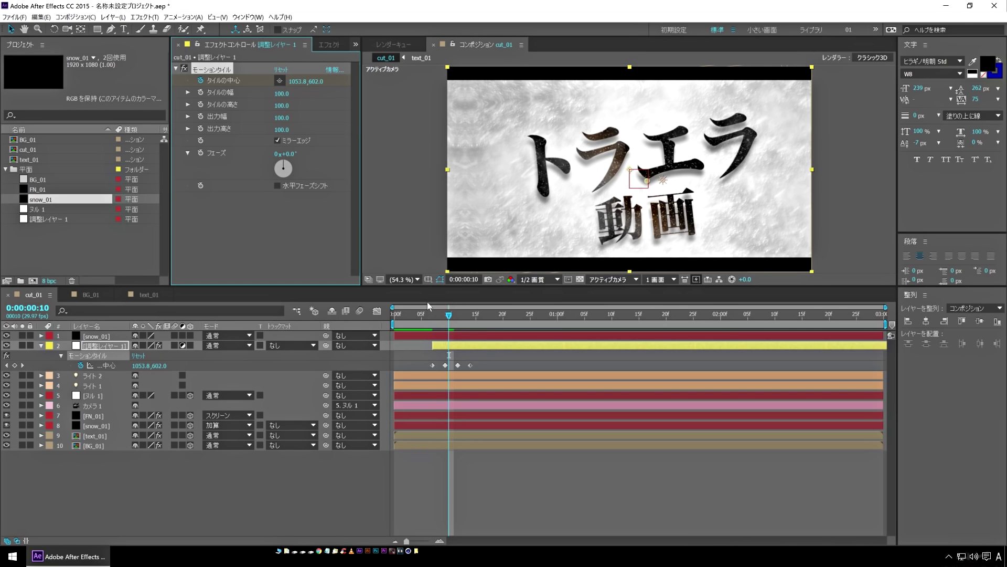
- Preview the mirrored-edge screen shake from frame 6
{"action": "left_click", "coordinate": [427, 314]}
{"action": "key", "text": "space"}
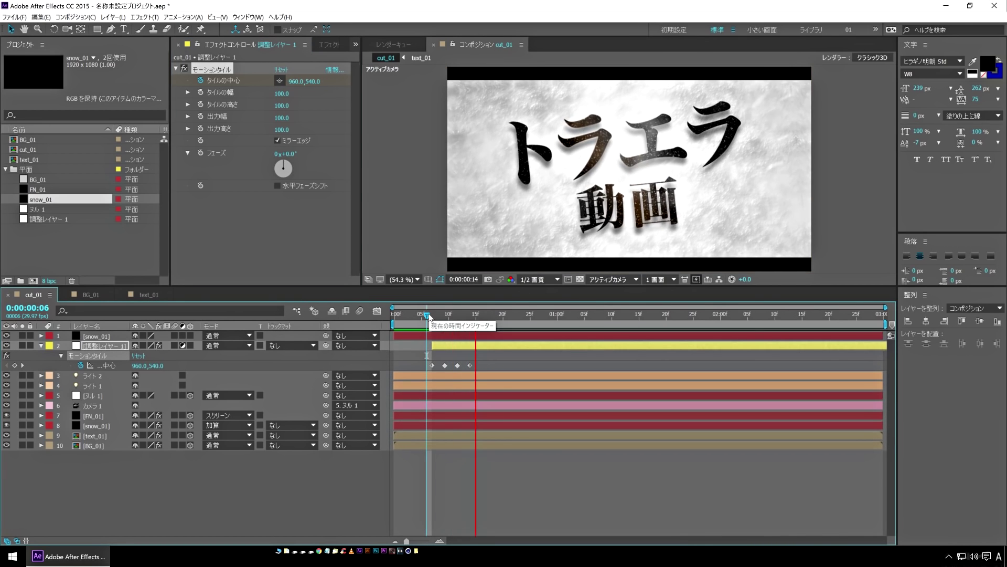
{"action": "key", "text": "k"}
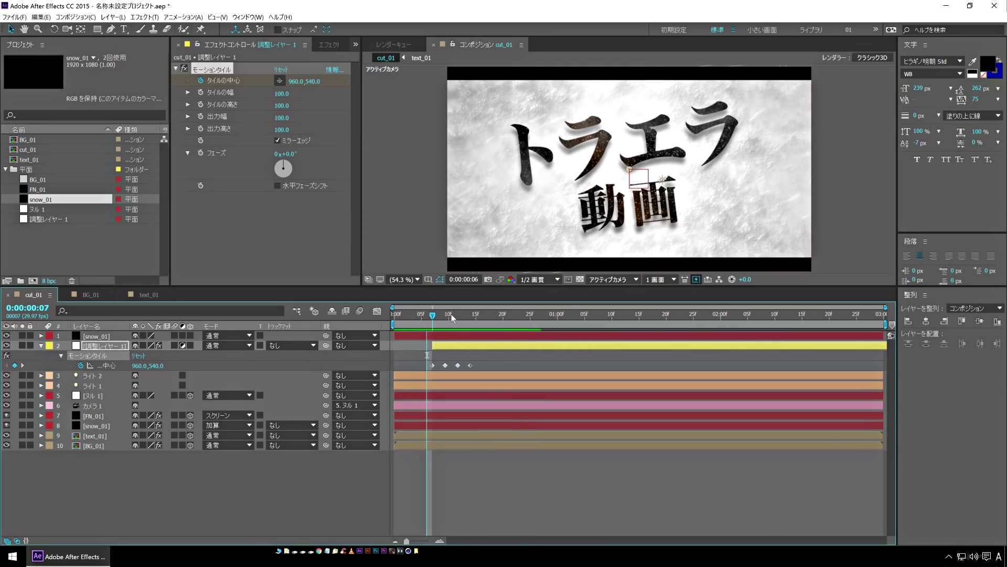
- At frame 10, add ブラー(ガウス) to the adjustment layer with edge pixels repeated and ブラー set to 18.7
{"action": "left_click", "coordinate": [451, 313]}
{"action": "right_click", "coordinate": [248, 226]}
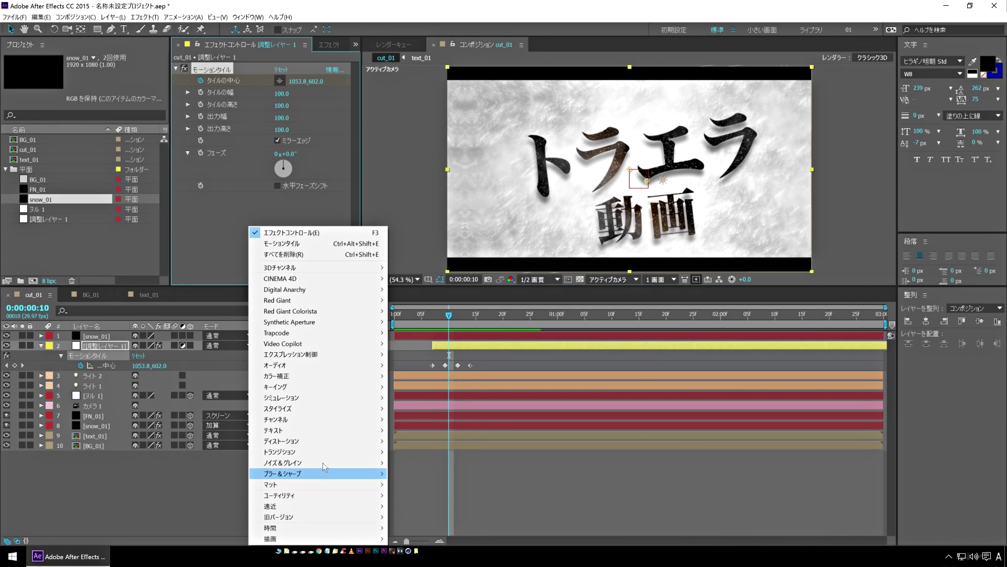
{"action": "mouse_move", "coordinate": [319, 469]}
{"action": "left_click", "coordinate": [449, 397]}
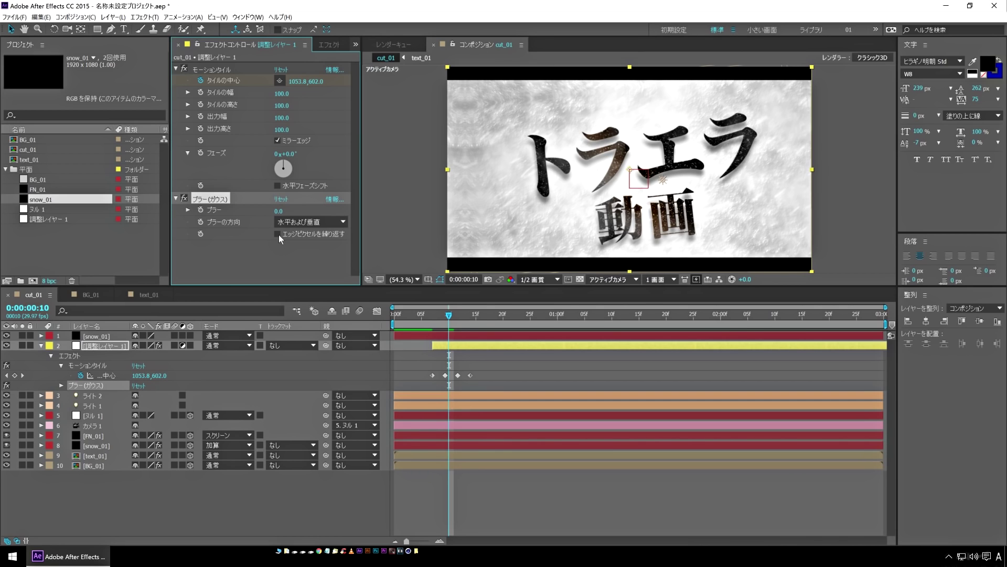
{"action": "left_click", "coordinate": [277, 234]}
{"action": "left_click_drag", "start_coordinate": [293, 211], "coordinate": [365, 208]}
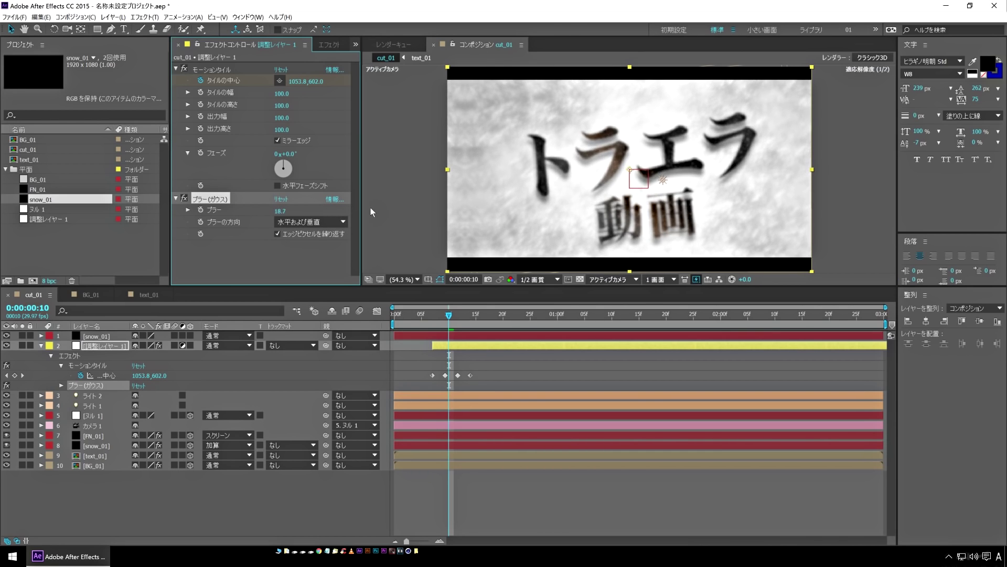
- Set the composition preview resolution to フル画質 and preview the blurred shake from frame 0
{"action": "left_click", "coordinate": [546, 279]}
{"action": "left_click", "coordinate": [544, 299]}
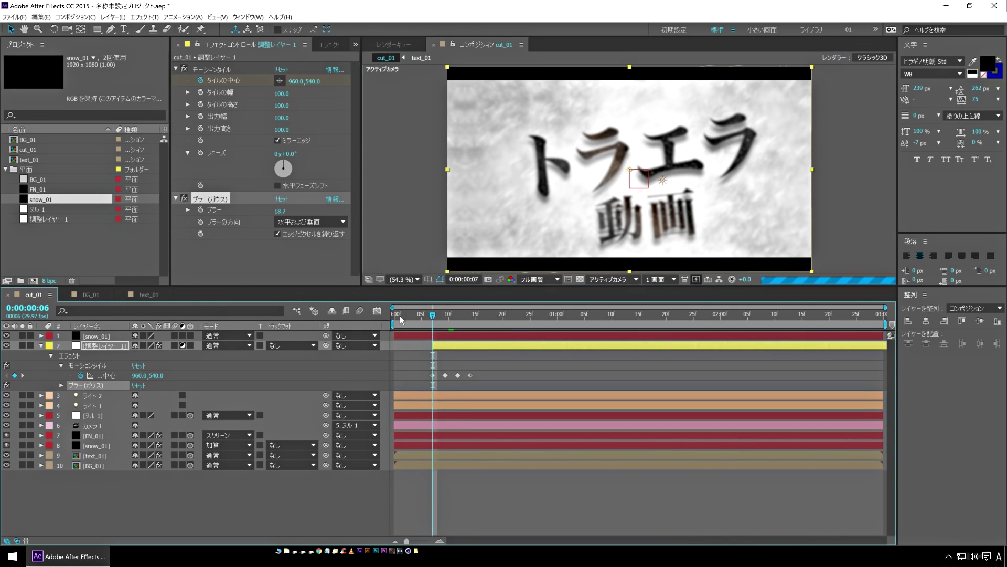
{"action": "left_click", "coordinate": [395, 315]}
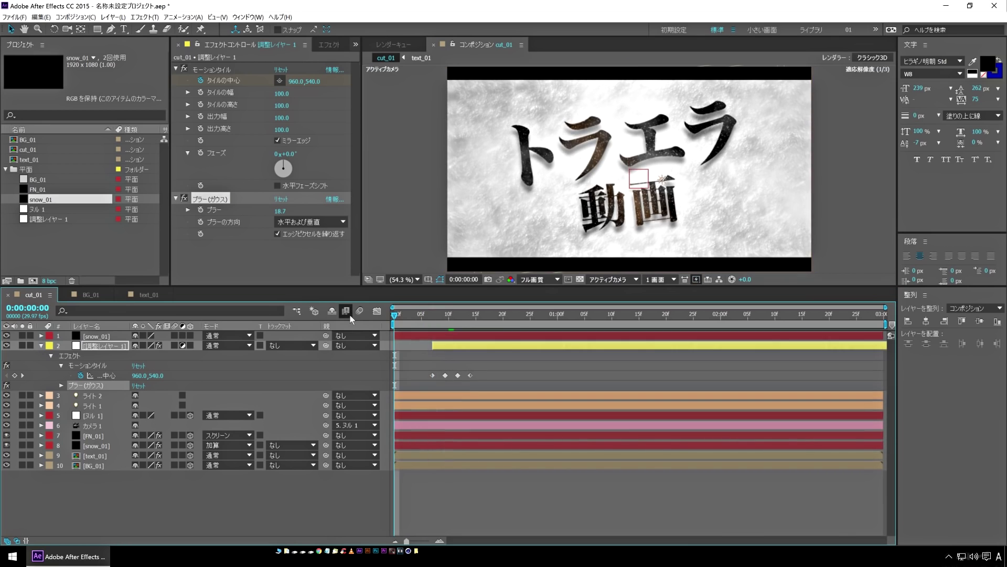
{"action": "key", "text": "space"}
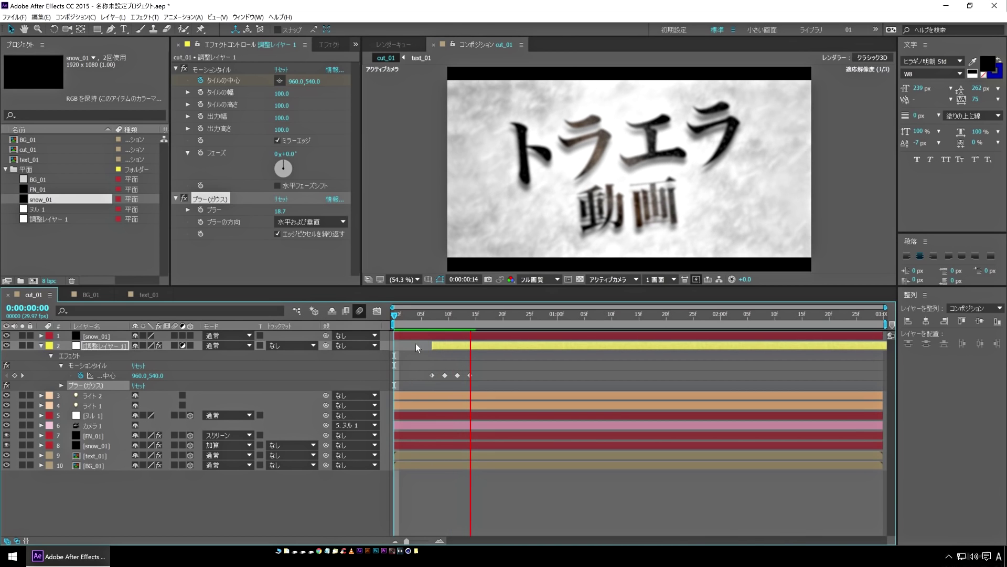
{"action": "left_click", "coordinate": [425, 317]}
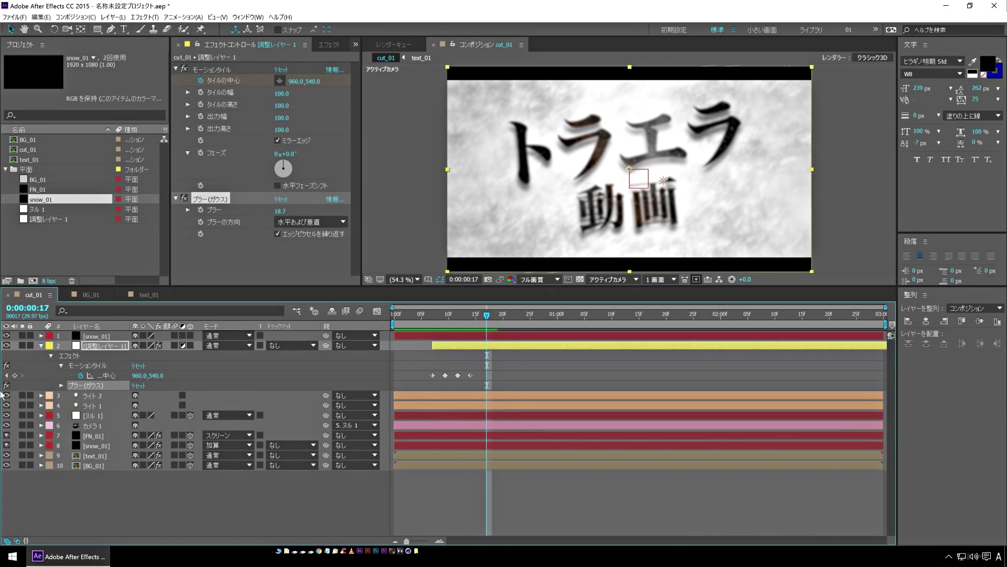
- Split 調整レイヤー 1 at its last タイルの中心 keyframe on frame 14, delete the later part, and preview the shake
{"action": "left_click", "coordinate": [6, 375]}
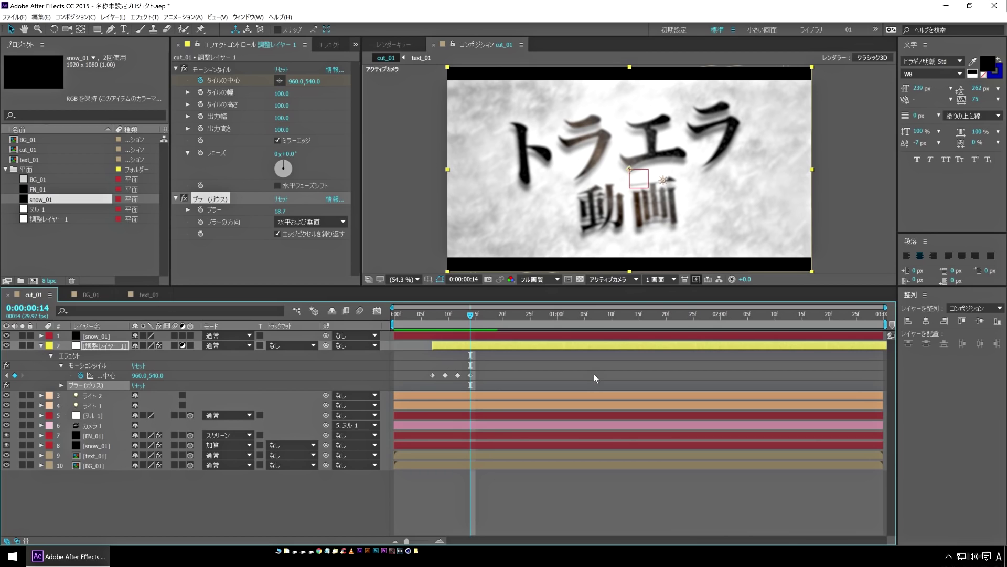
{"action": "left_click", "coordinate": [89, 348]}
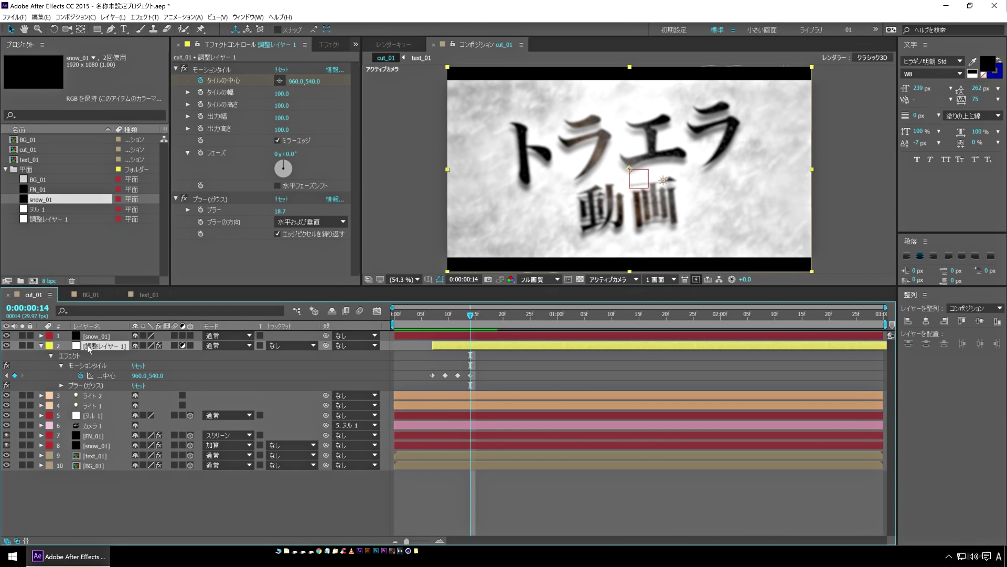
{"action": "key", "text": "ctrl+shift+d"}
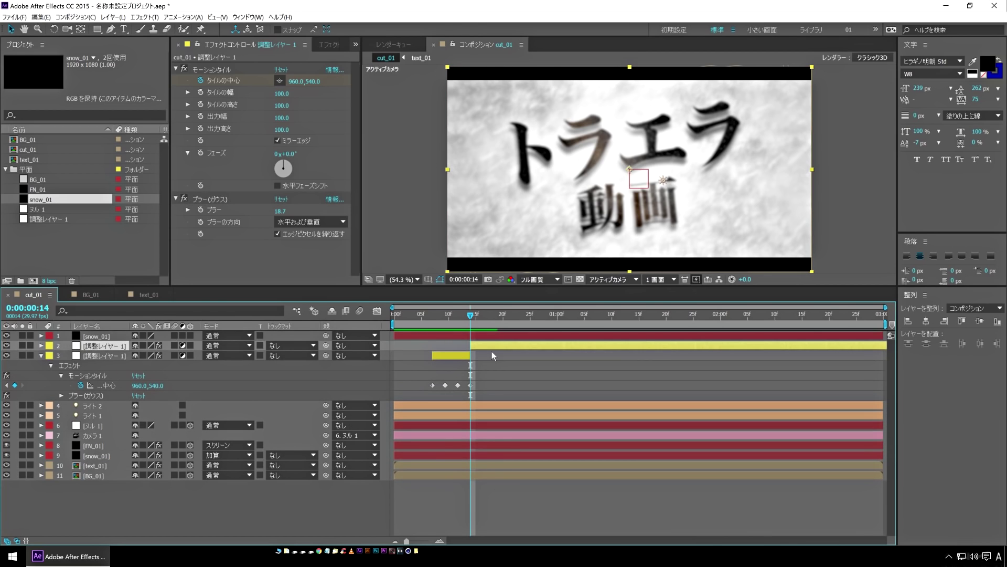
{"action": "key", "text": "Delete"}
{"action": "left_click", "coordinate": [422, 314]}
{"action": "key", "text": "space"}
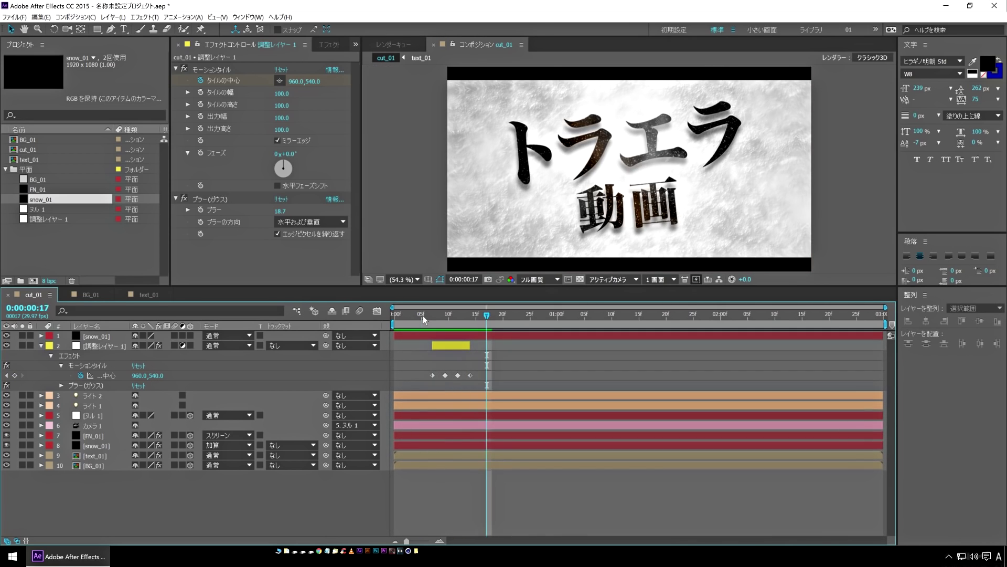
{"action": "key", "text": "space"}
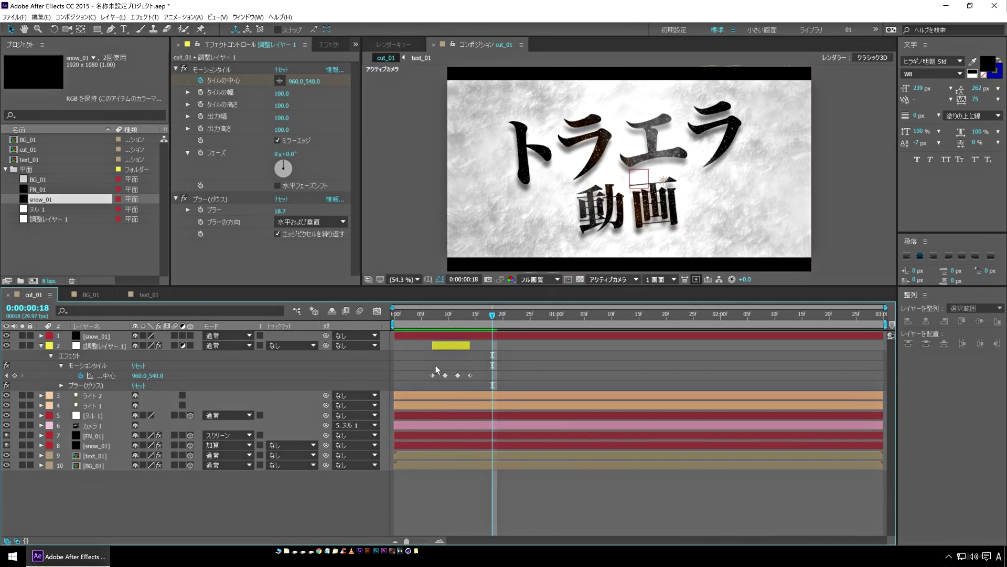
- Create a second adjustment layer, give it the イエロー label, and place it directly below 調整レイヤー 1
{"action": "right_click", "coordinate": [151, 484]}
{"action": "mouse_move", "coordinate": [212, 393]}
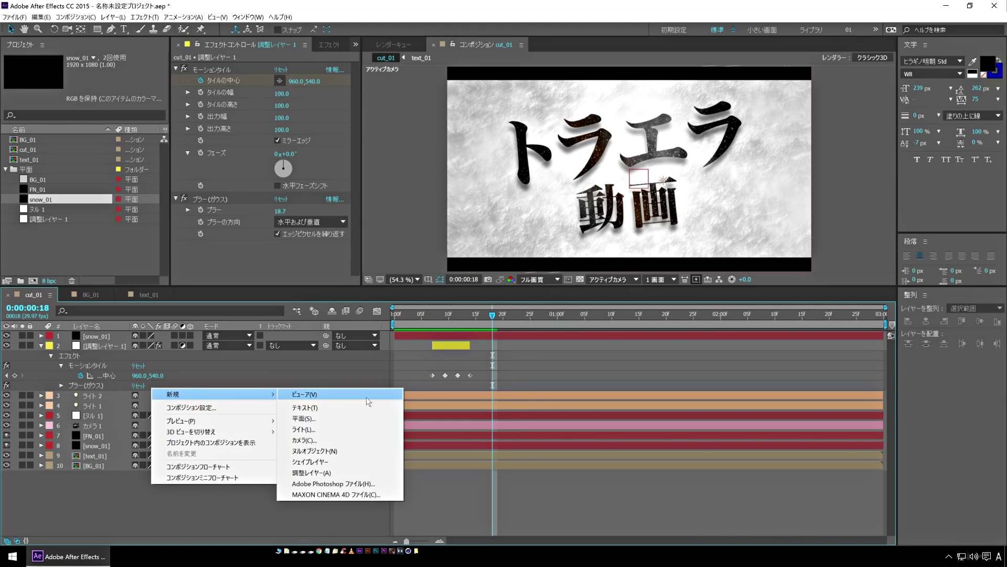
{"action": "left_click", "coordinate": [312, 470]}
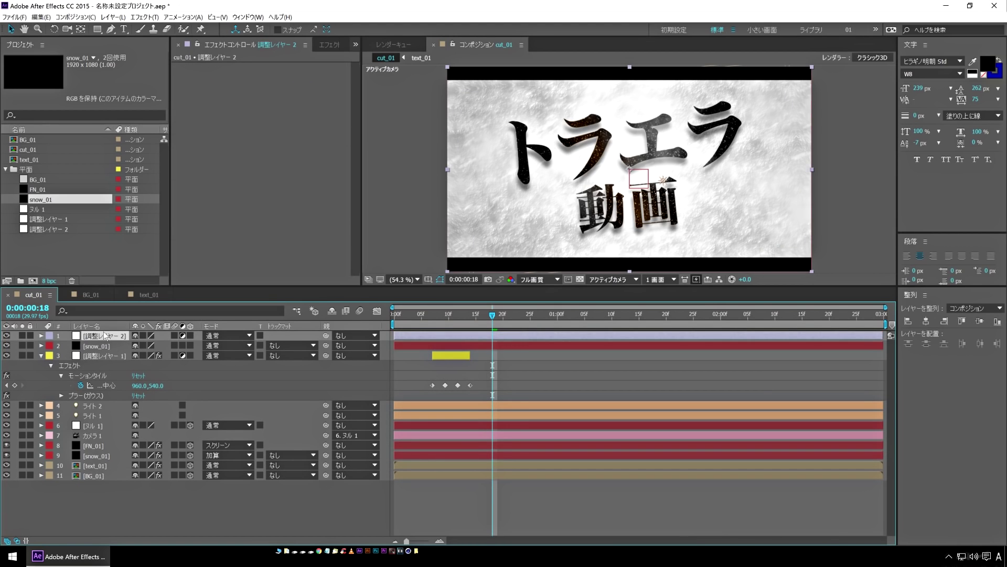
{"action": "left_click_drag", "start_coordinate": [113, 347], "coordinate": [109, 339]}
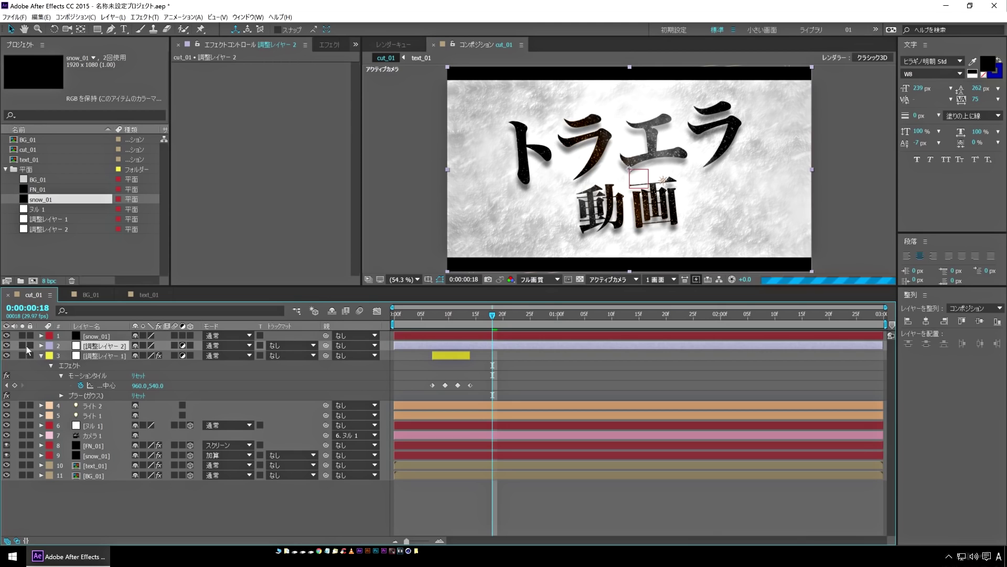
{"action": "left_click", "coordinate": [50, 345]}
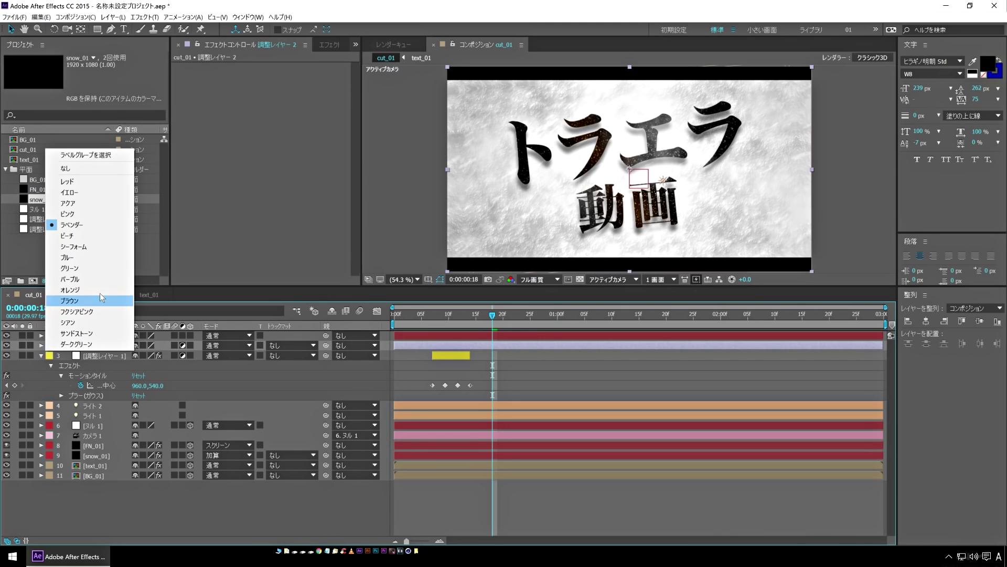
{"action": "left_click", "coordinate": [103, 197]}
{"action": "left_click_drag", "start_coordinate": [106, 375], "coordinate": [107, 375]}
- Align the start of 調整レイヤー 2 with 調整レイヤー 1 at frame 7 and apply the 反転 effect to it
{"action": "left_click", "coordinate": [438, 346]}
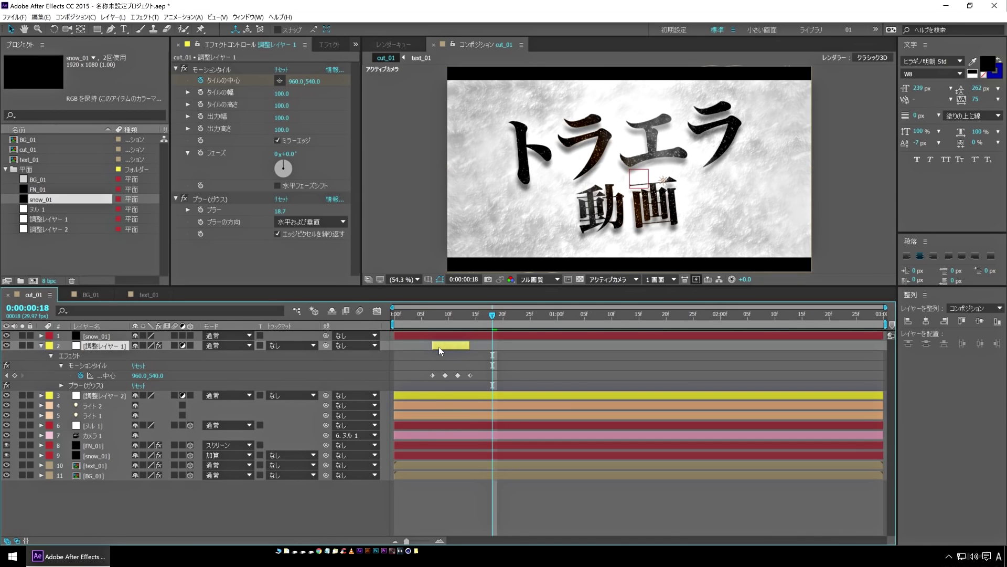
{"action": "key", "text": "i"}
{"action": "left_click", "coordinate": [421, 392]}
{"action": "key", "text": "bracketleft"}
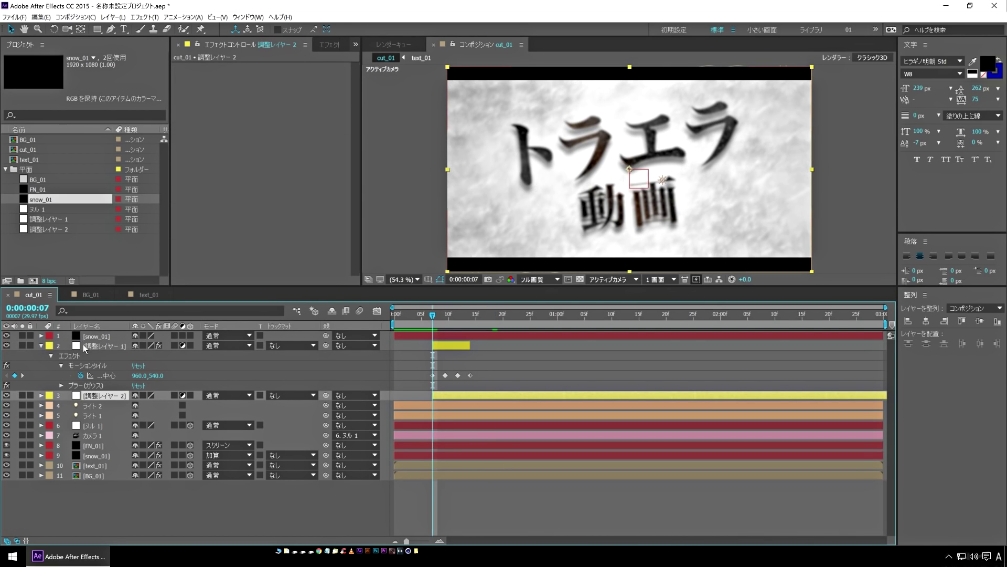
{"action": "left_click", "coordinate": [133, 17]}
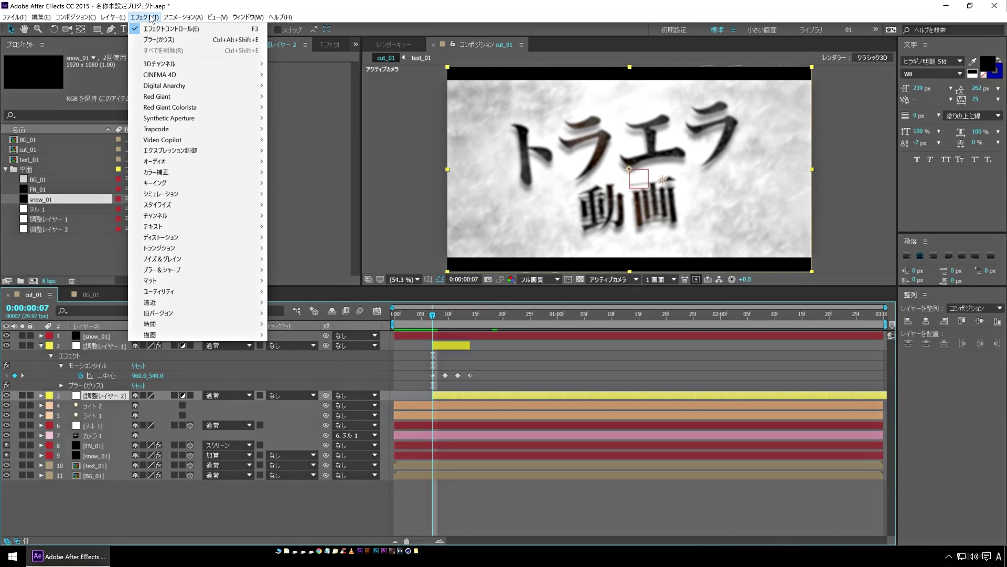
{"action": "mouse_move", "coordinate": [222, 216]}
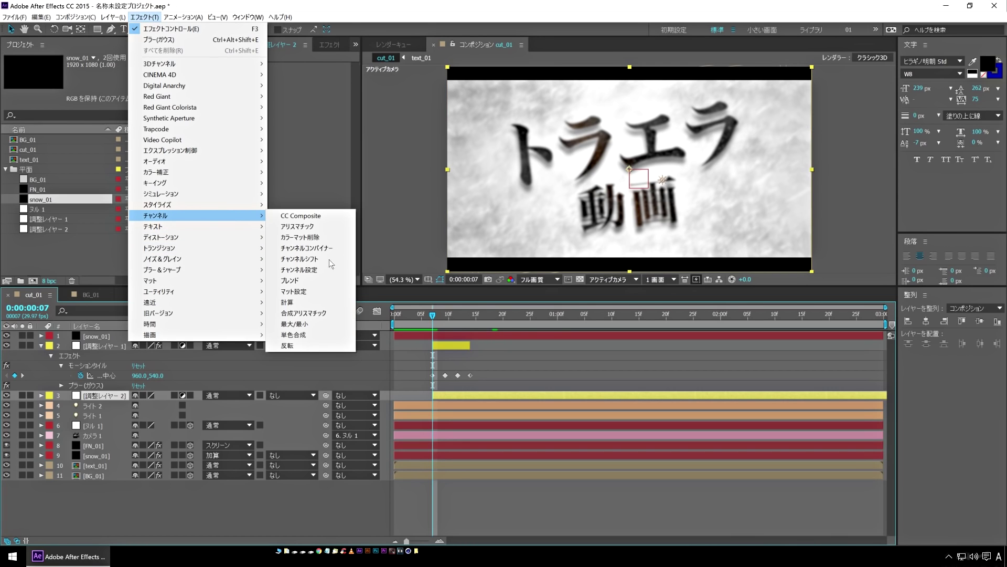
{"action": "left_click", "coordinate": [310, 345]}
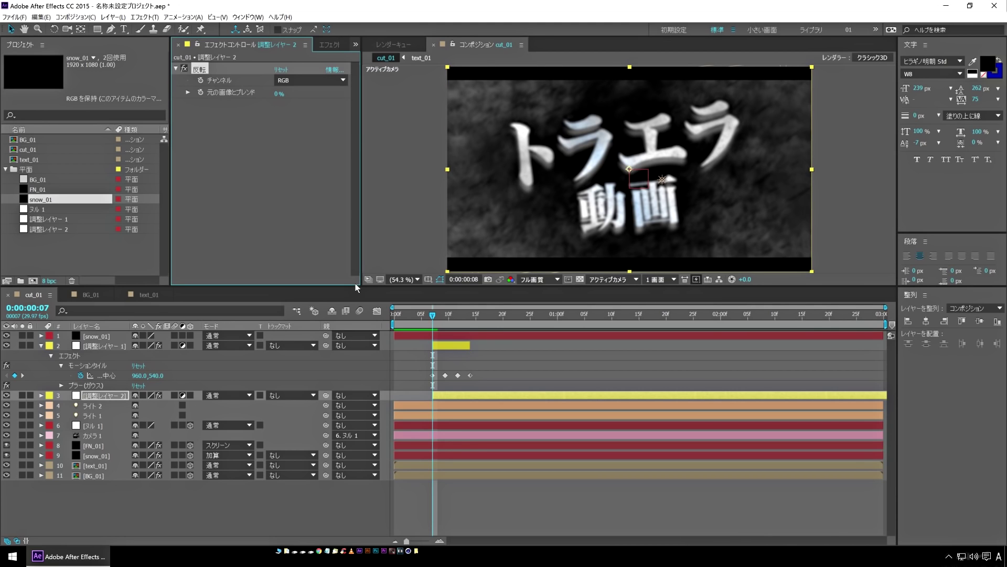
- Split 調整レイヤー 2 at frame 9 and delete the later part, keeping only the short inverted flash
{"action": "key", "text": "Page_Down"}
{"action": "key", "text": "Page_Down"}
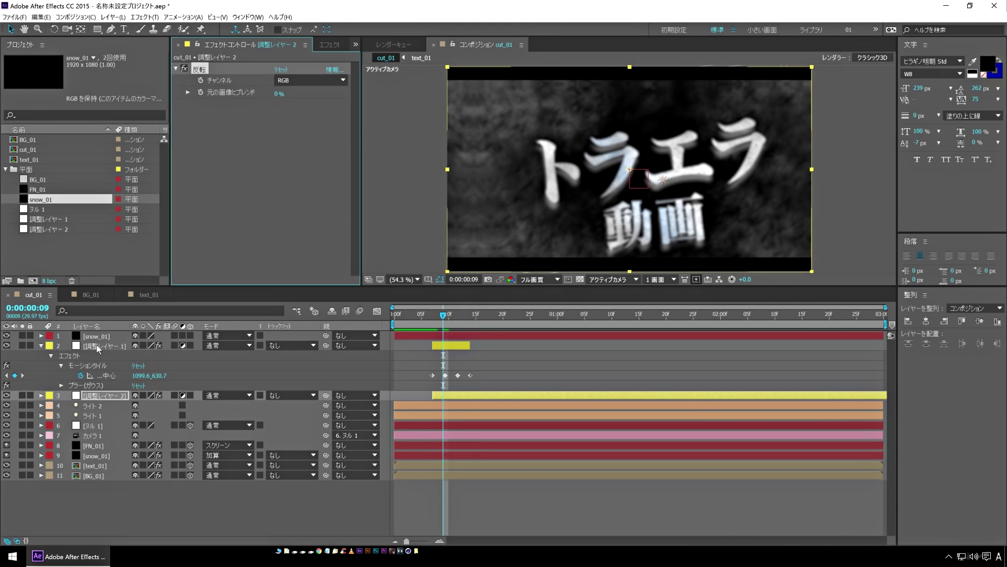
{"action": "left_click", "coordinate": [96, 344]}
{"action": "left_click", "coordinate": [90, 399]}
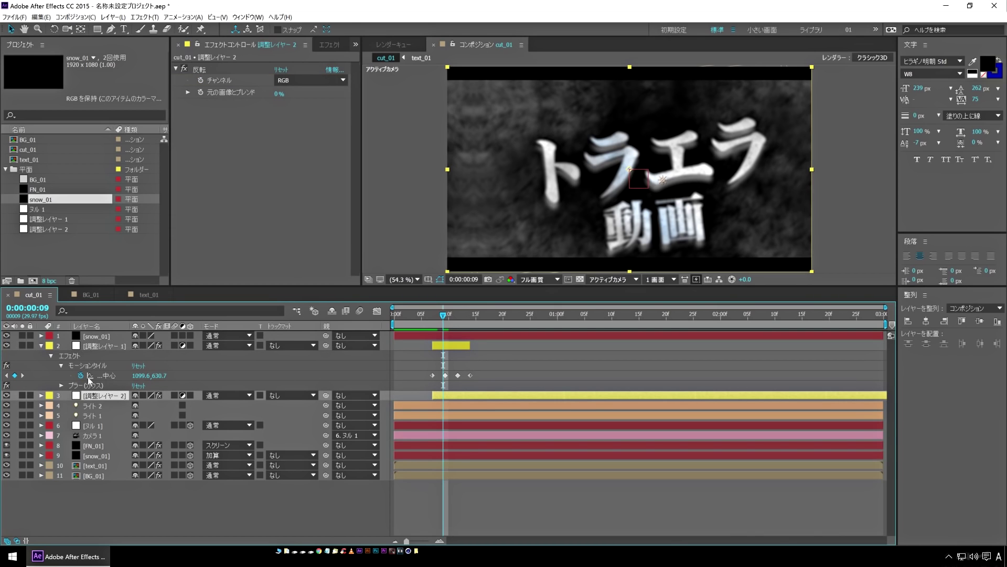
{"action": "key", "text": "ctrl+shift+d"}
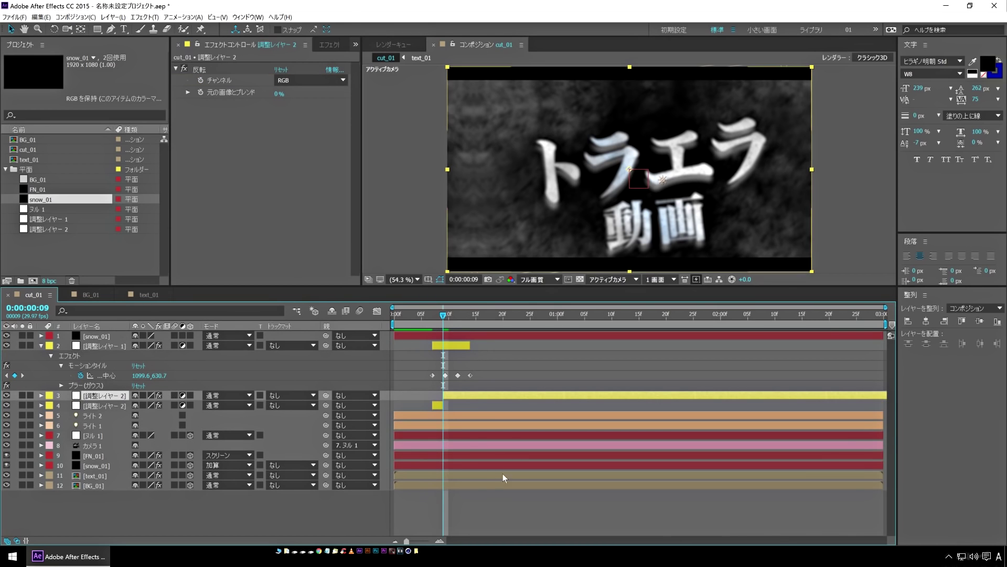
{"action": "key", "text": "Delete"}
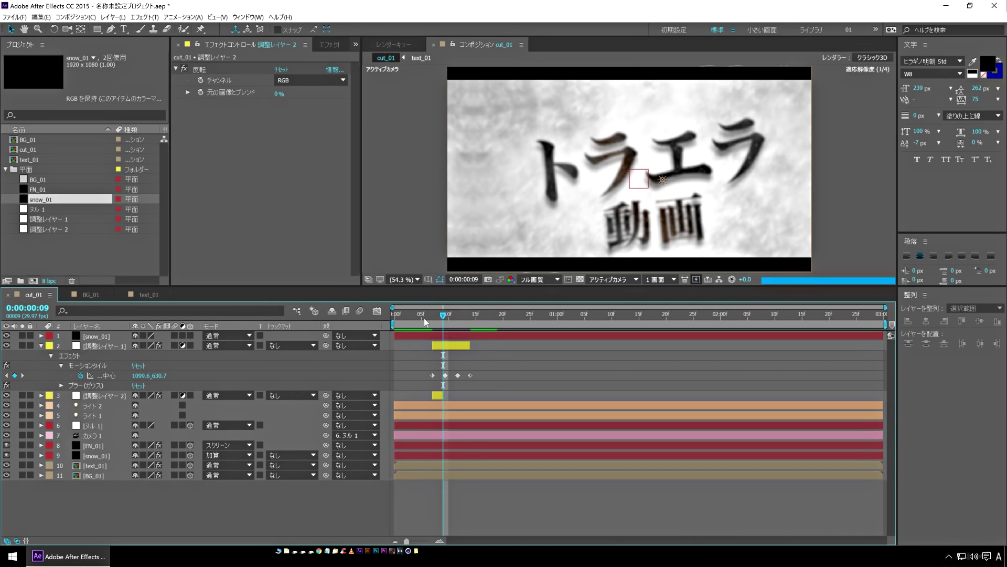
- Preview the shake with the inverted flash from frame 0
{"action": "left_click", "coordinate": [424, 316]}
{"action": "left_click_drag", "start_coordinate": [424, 317], "coordinate": [341, 317]}
{"action": "key", "text": "space"}
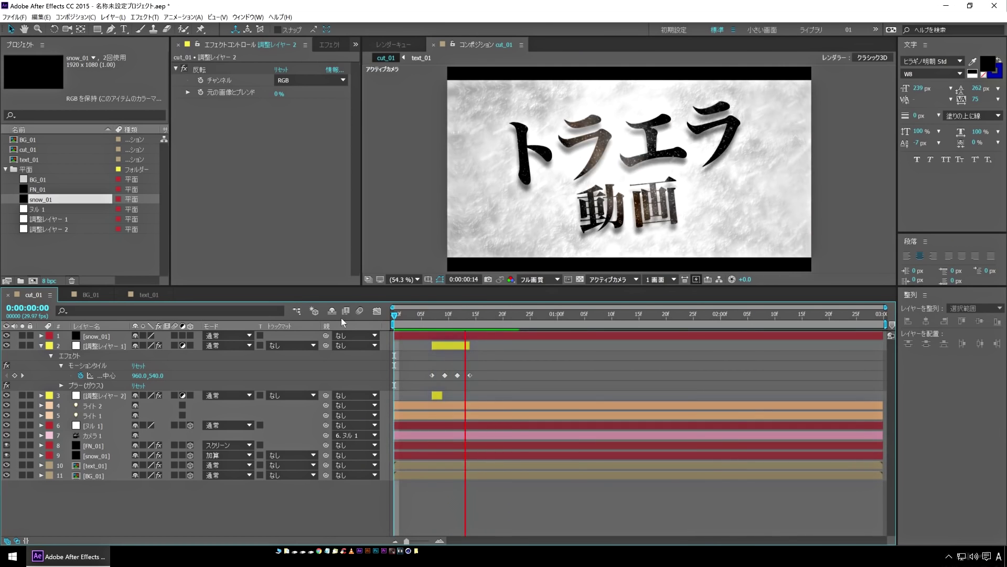
{"action": "key", "text": "space"}
{"action": "key", "text": "space"}
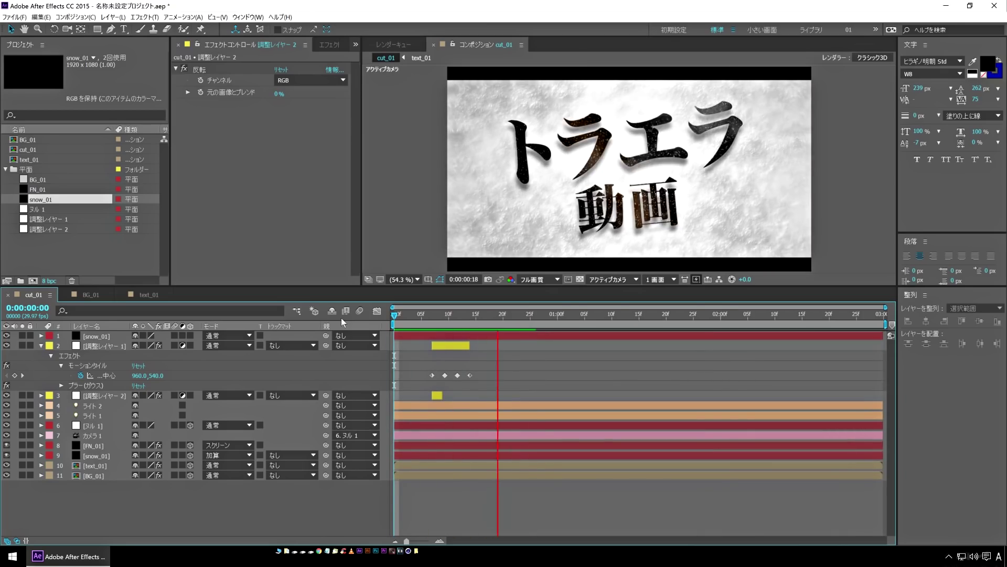